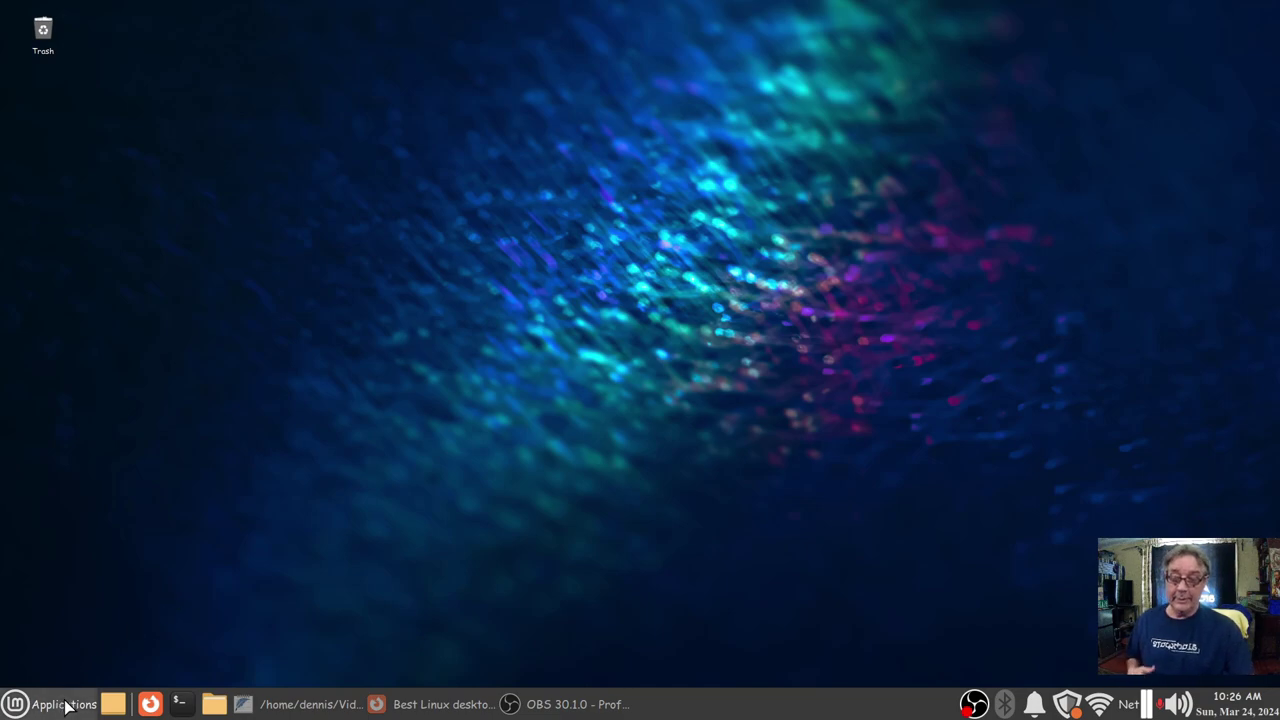
- Review the Linux Getting Started notes down to item 5 on installing the OS, and minimize the document
click(273, 706)
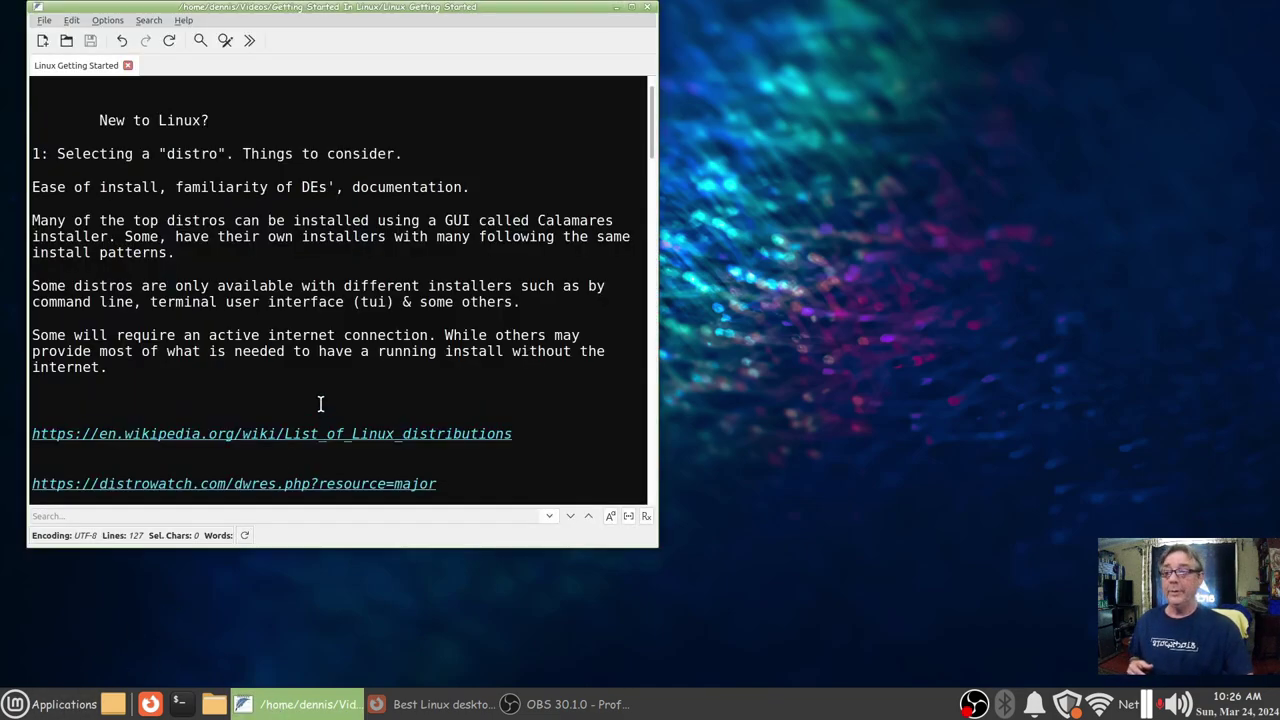
scroll(330, 405, down, 8)
scroll(342, 409, down, 8)
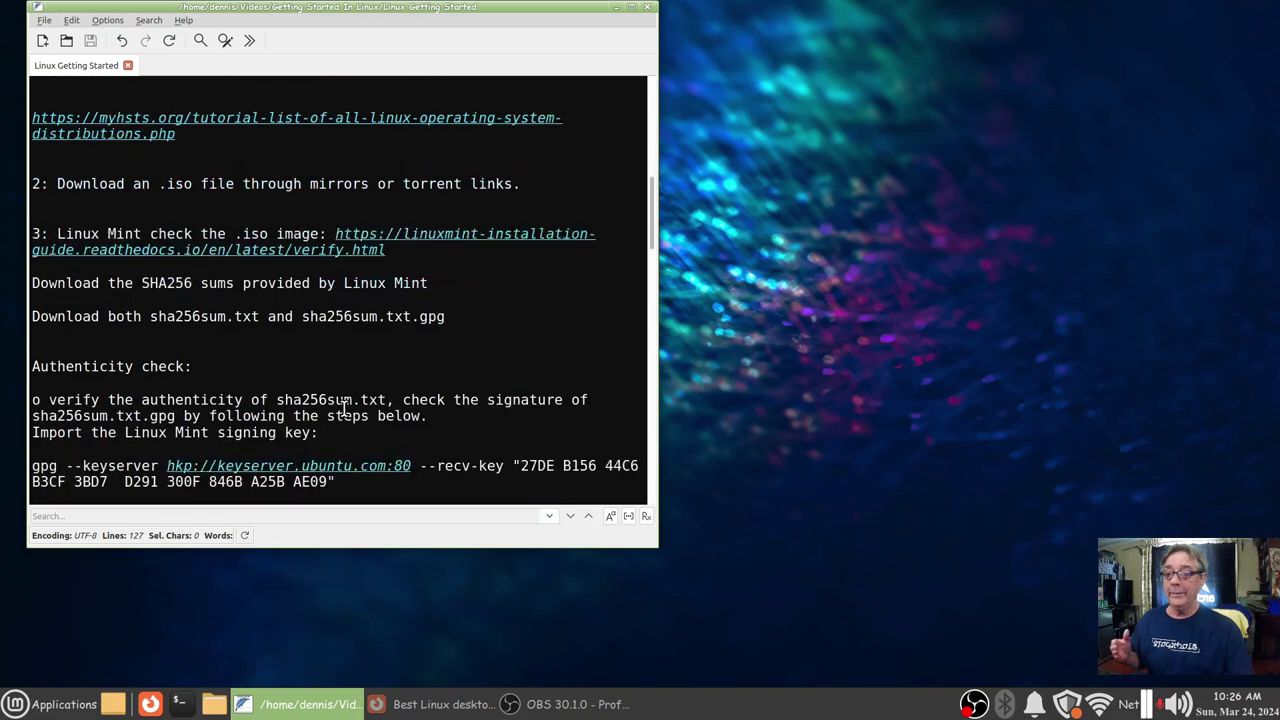
scroll(345, 409, down, 3)
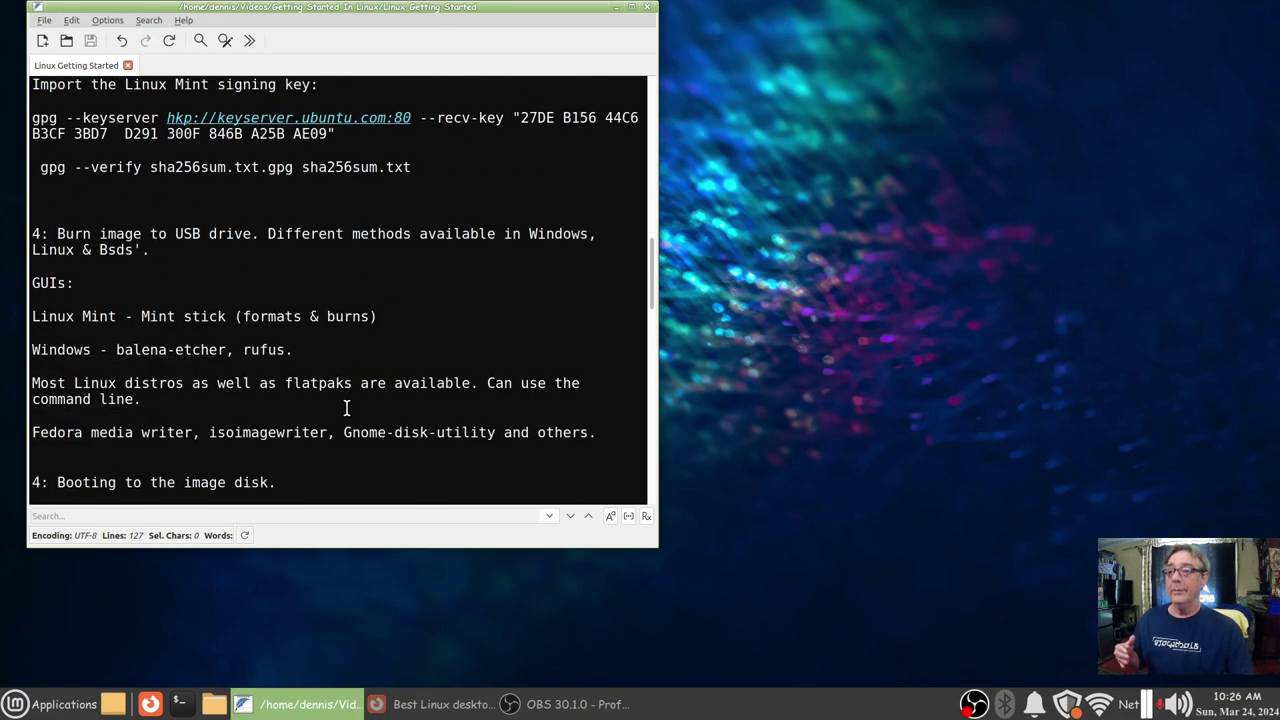
scroll(346, 407, down, 4)
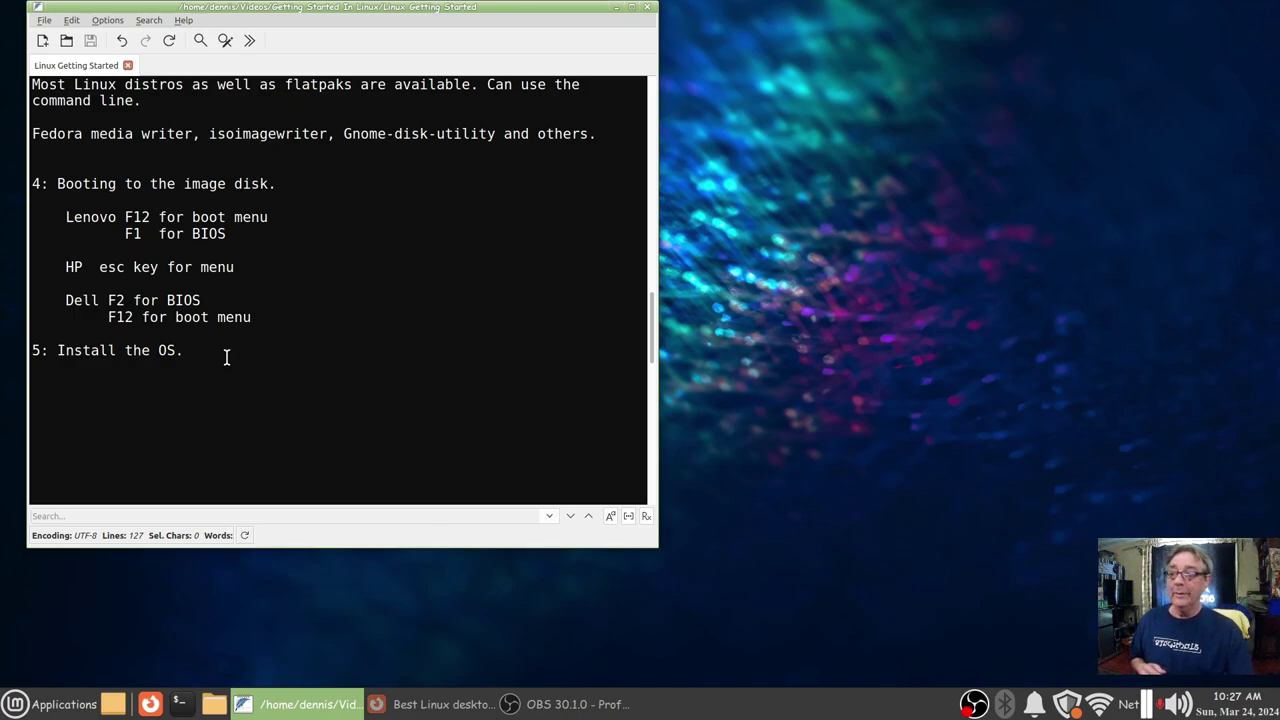
click(617, 8)
- Browse the installed applications on the host and launch VirtualBox from the favorites
click(57, 705)
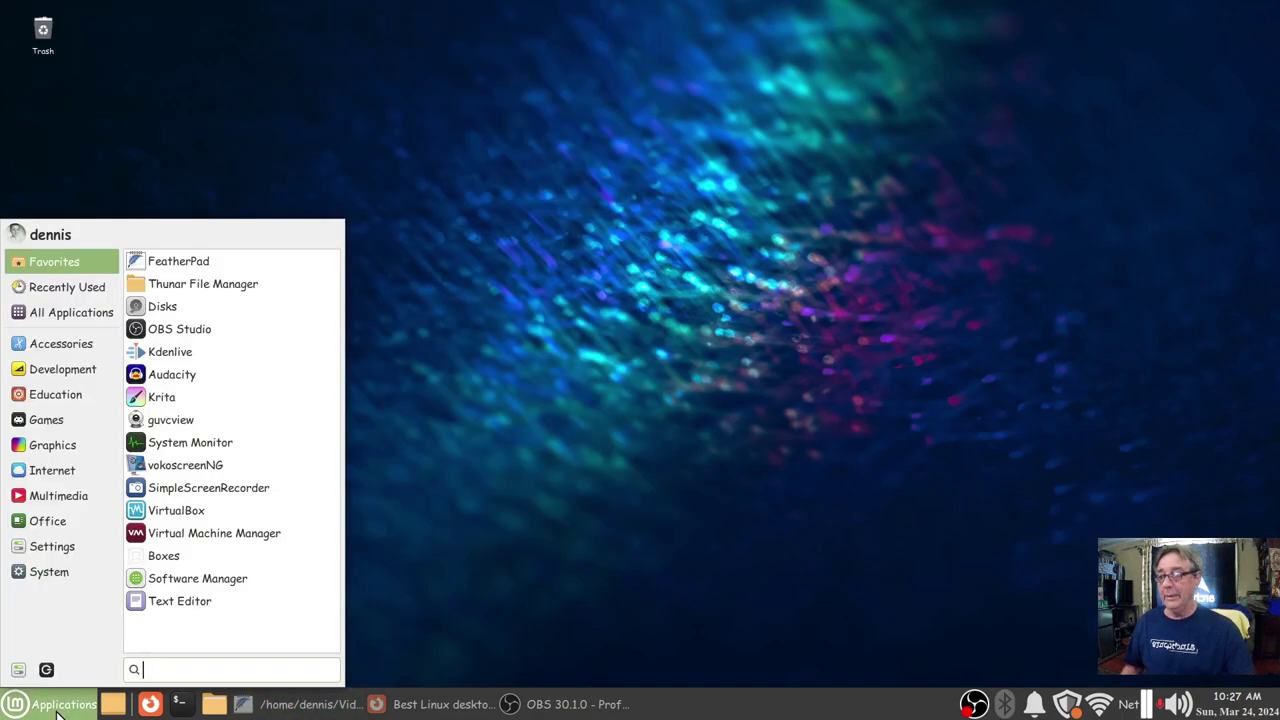
click(60, 573)
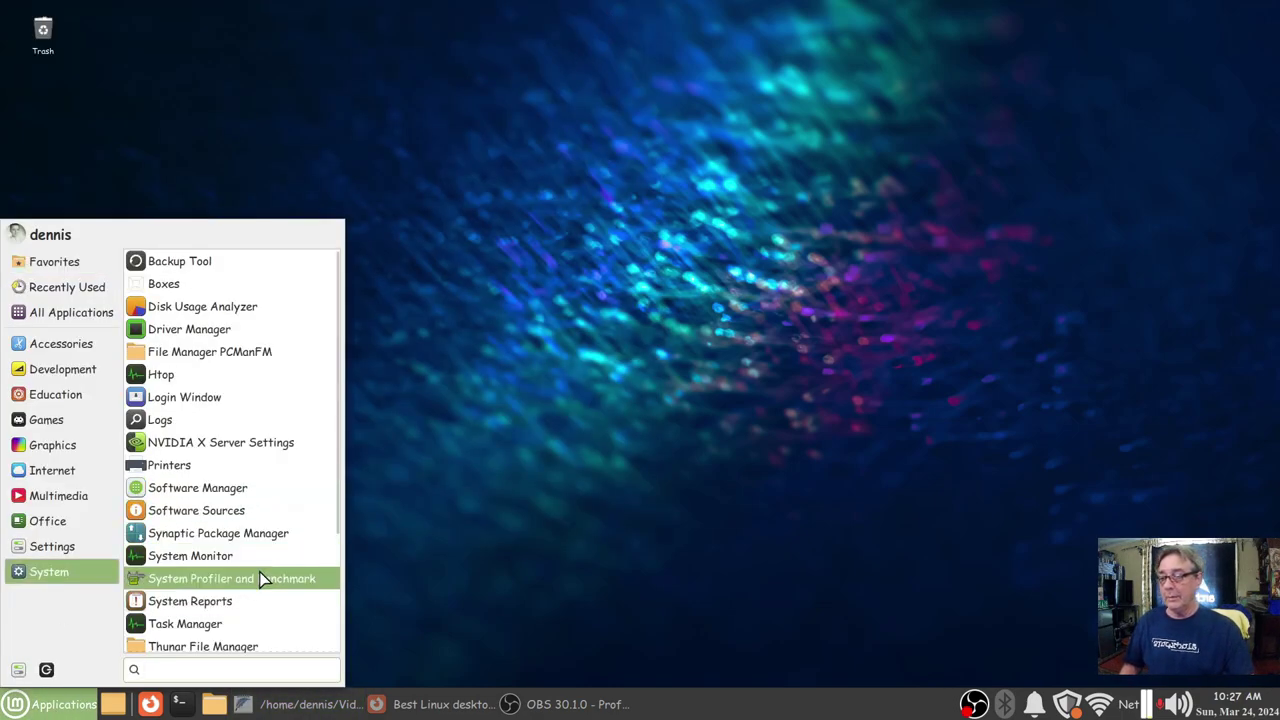
scroll(268, 580, down, 3)
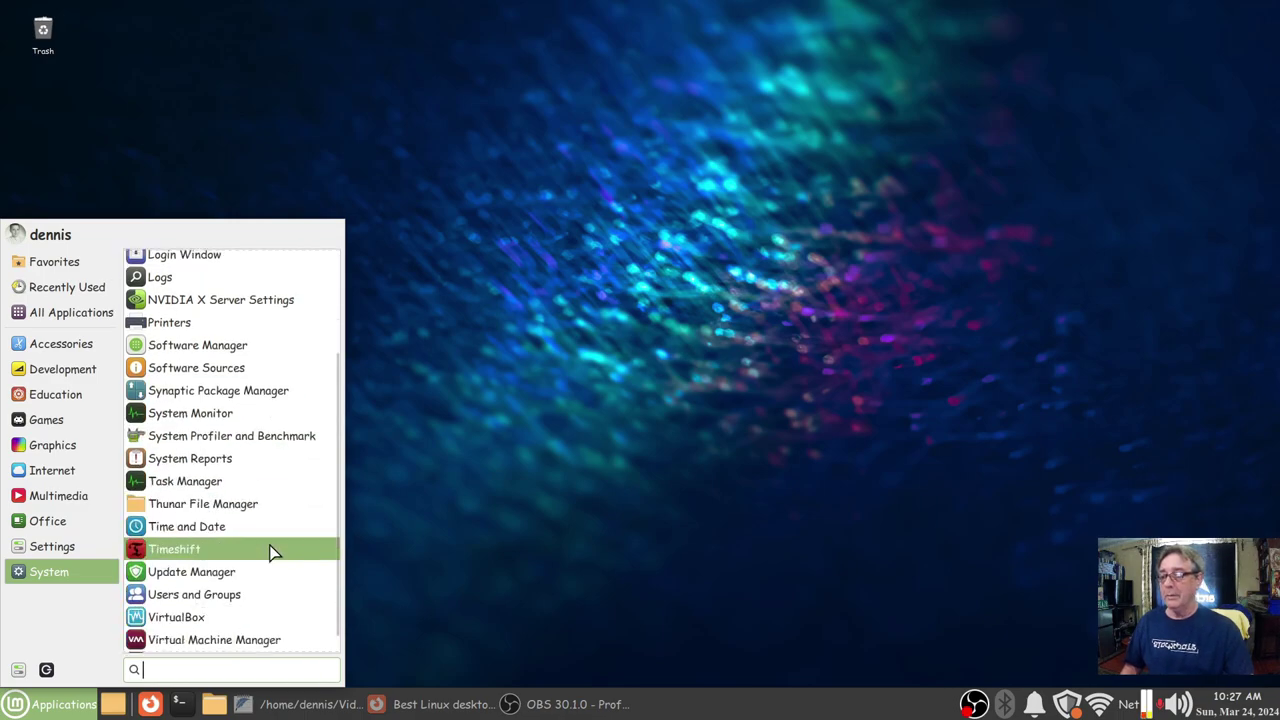
click(80, 310)
click(74, 282)
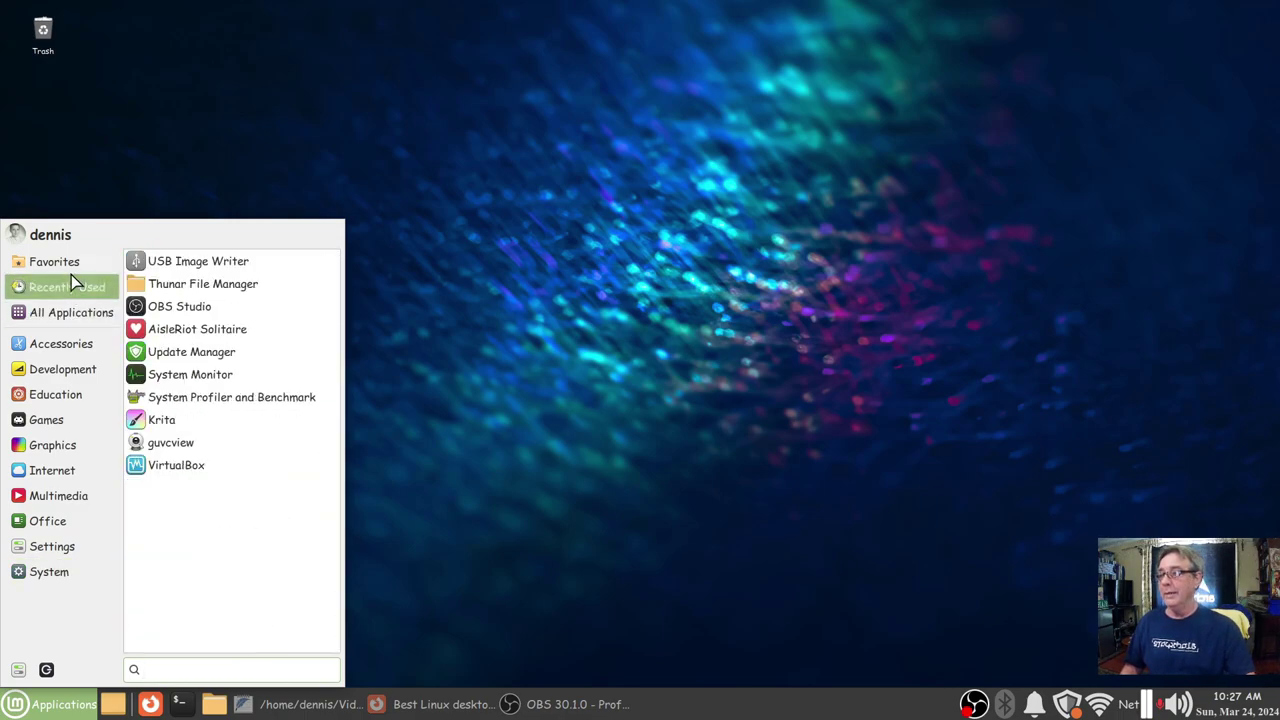
click(69, 262)
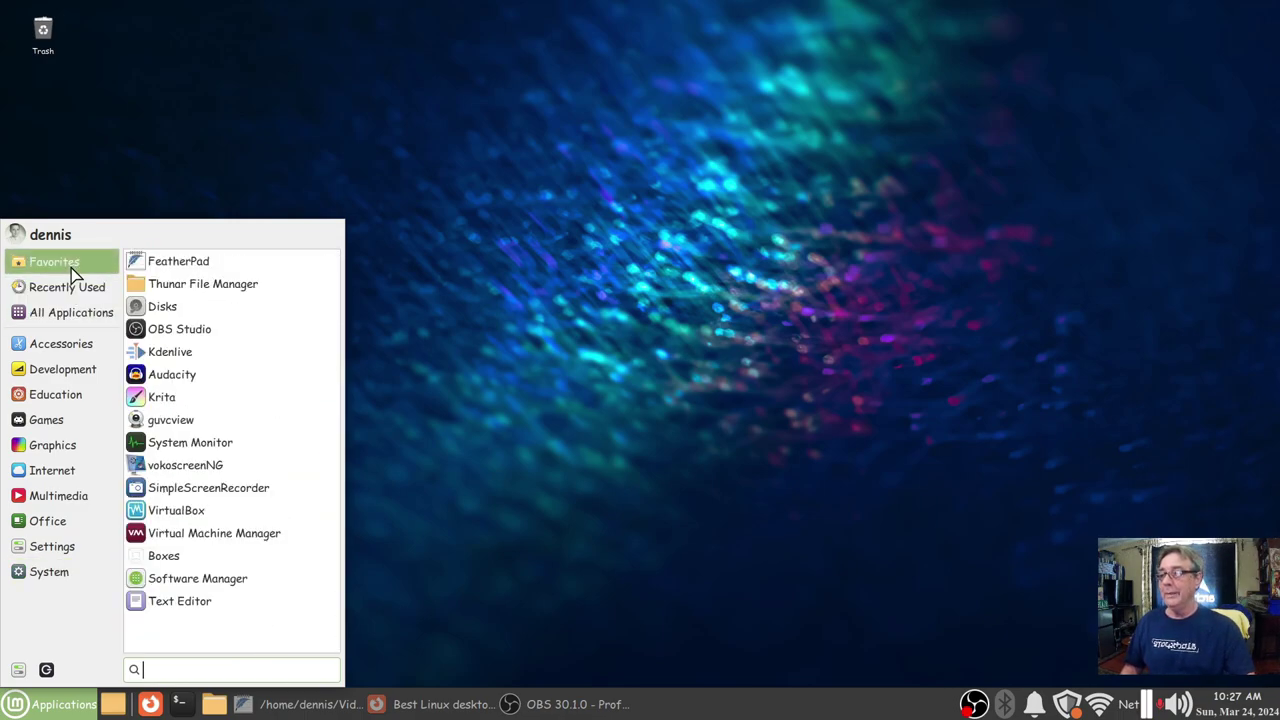
click(248, 516)
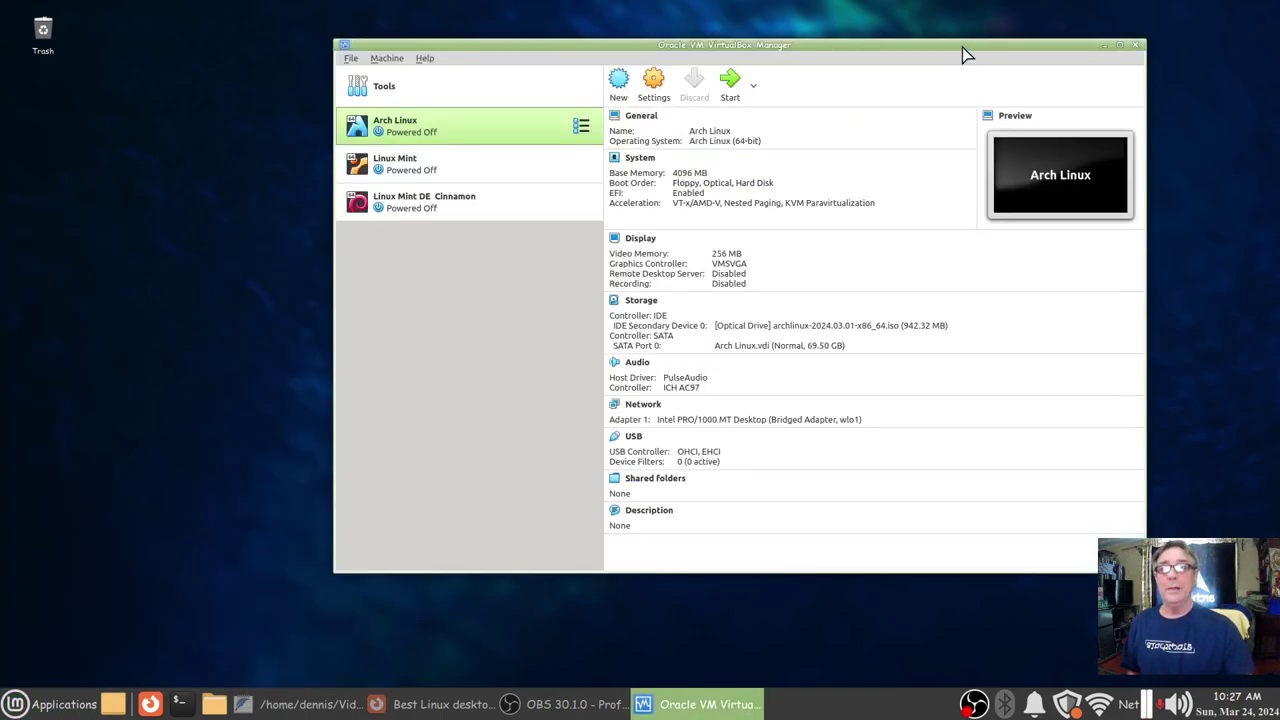
- Reposition the VirtualBox Manager window and start the Linux Mint DE Cinnamon virtual machine
drag(966, 47, 870, 48)
click(310, 172)
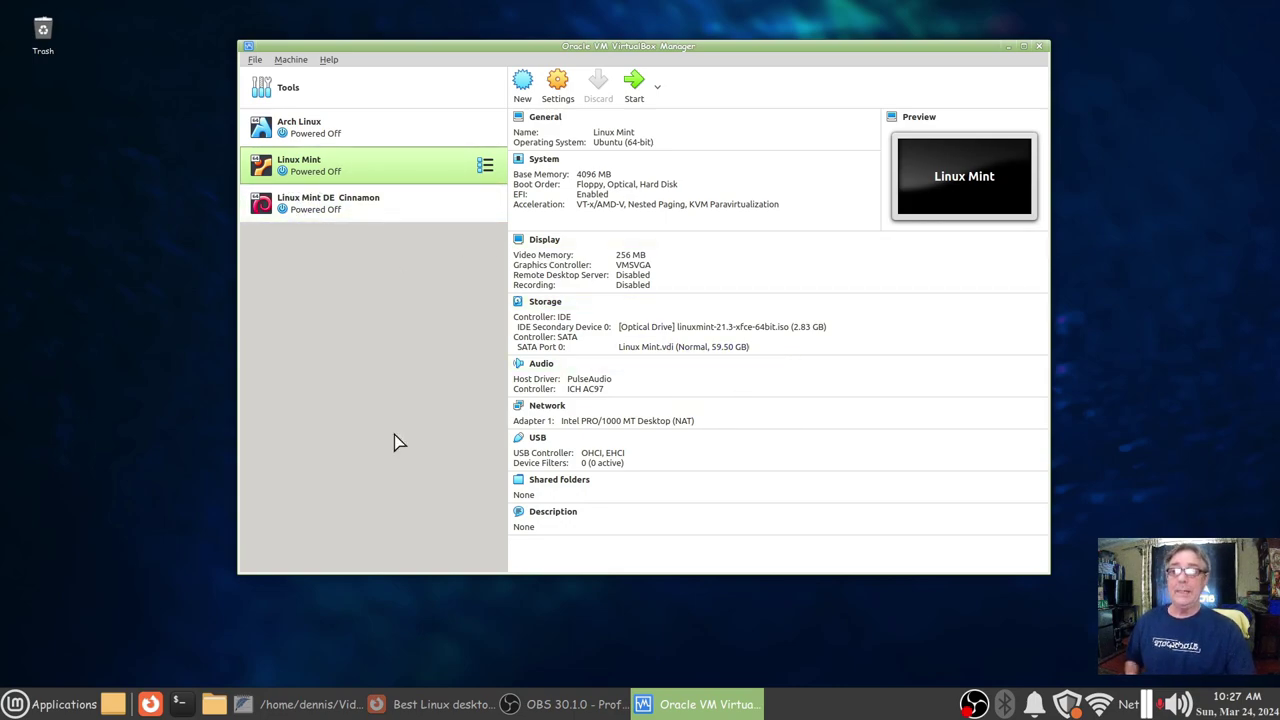
click(302, 206)
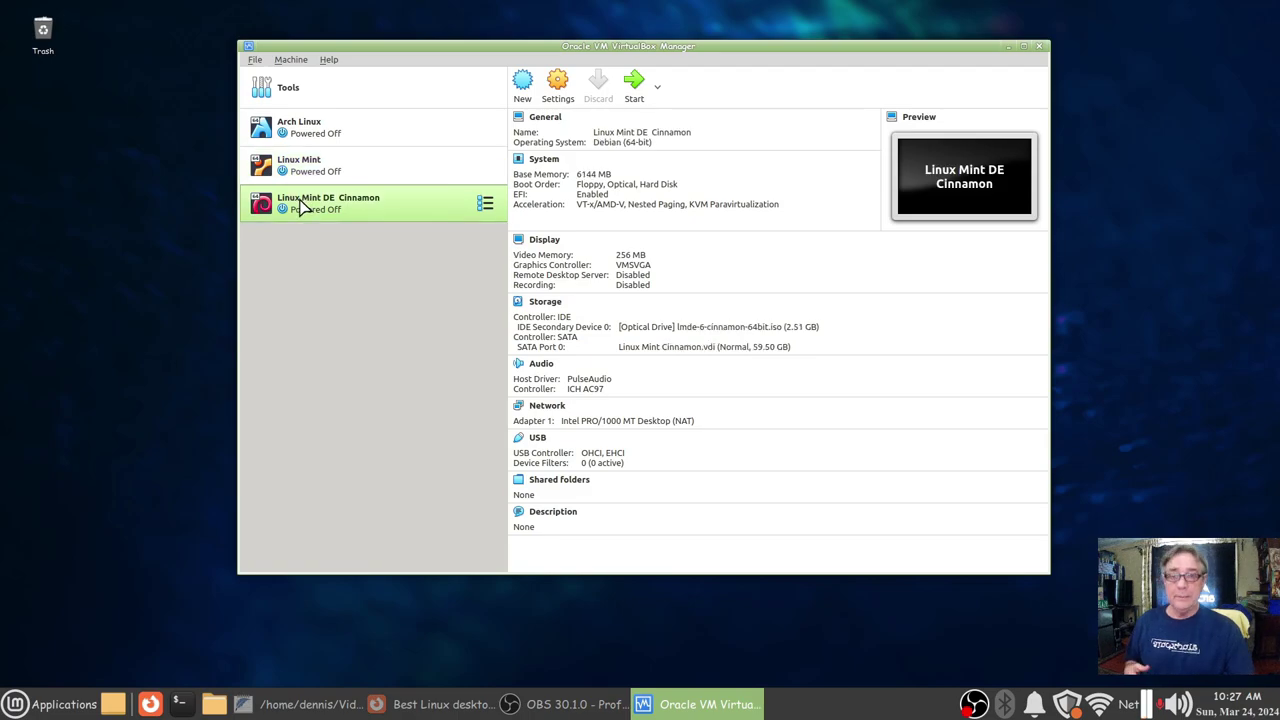
click(38, 705)
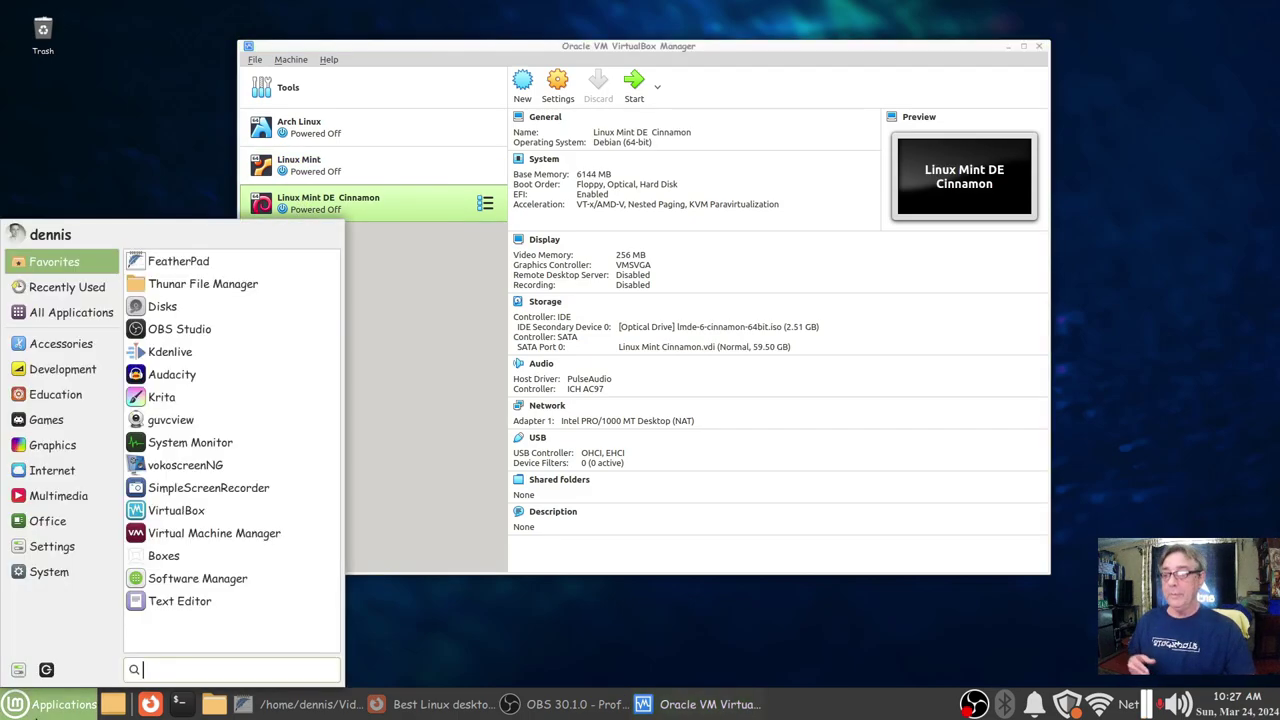
click(380, 300)
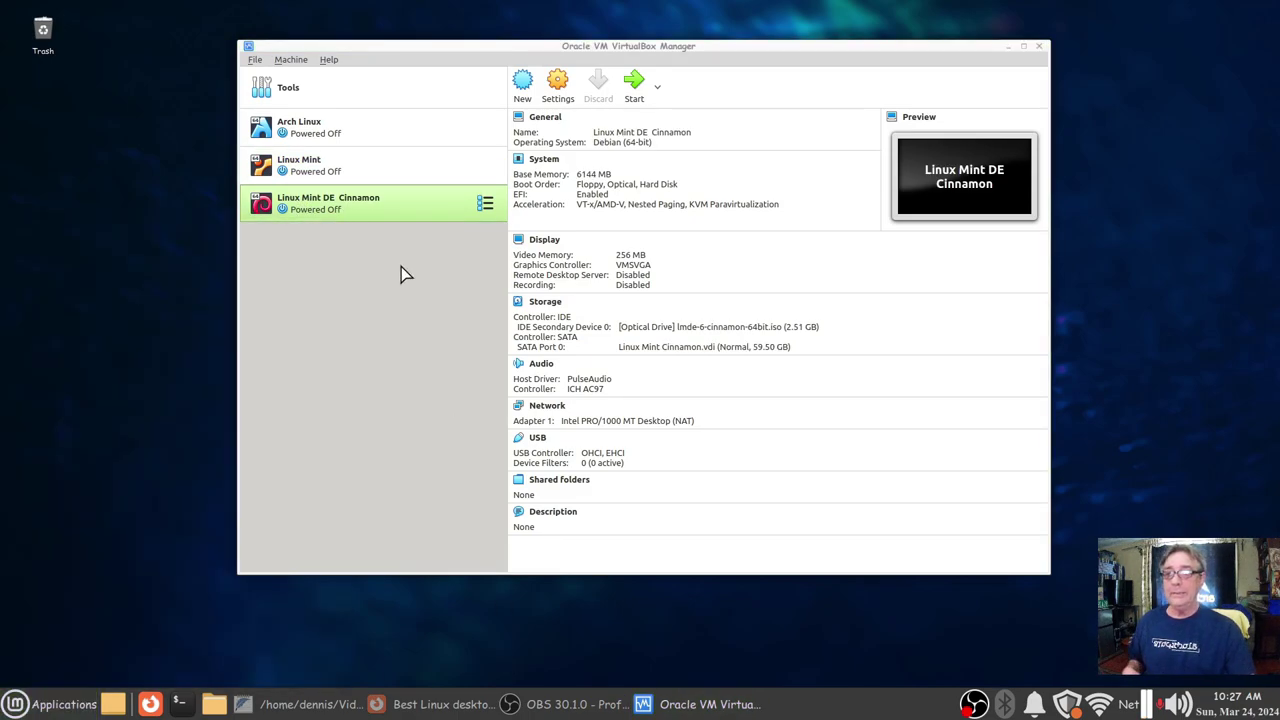
click(634, 90)
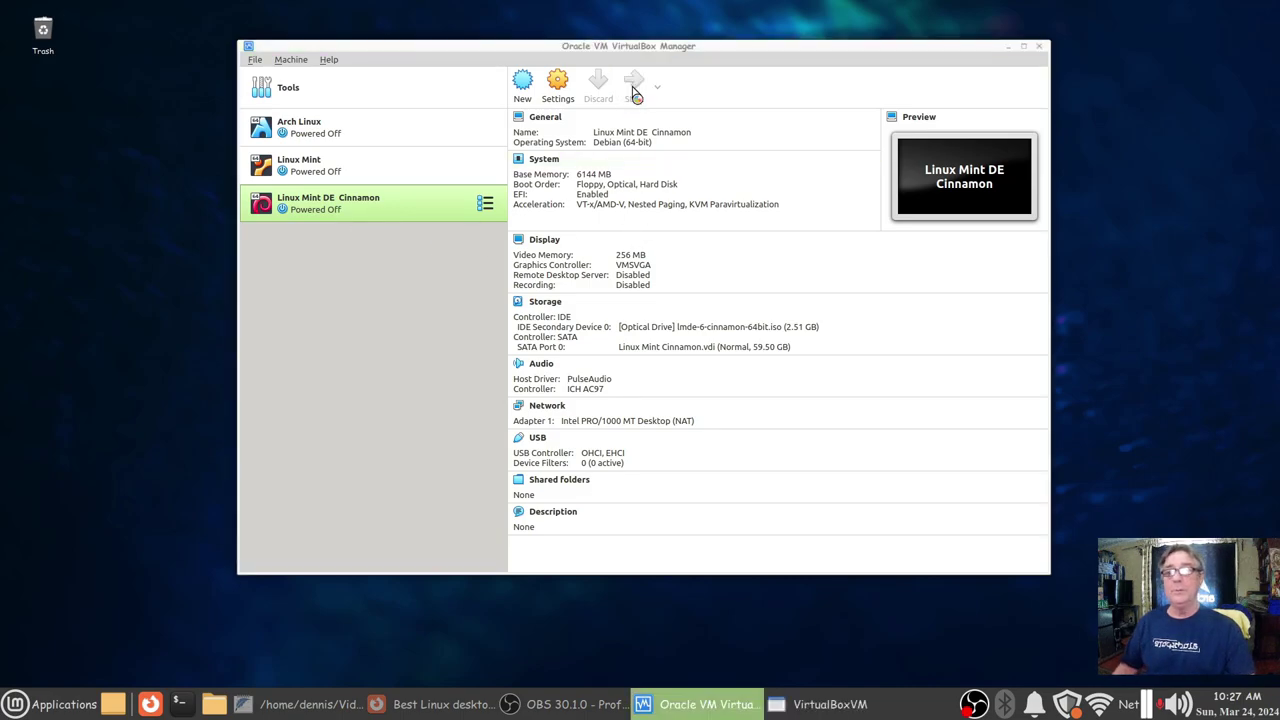
- Boot the virtual machine with the Start LMDE 6 64-bit entry and enlarge its window
click(1009, 47)
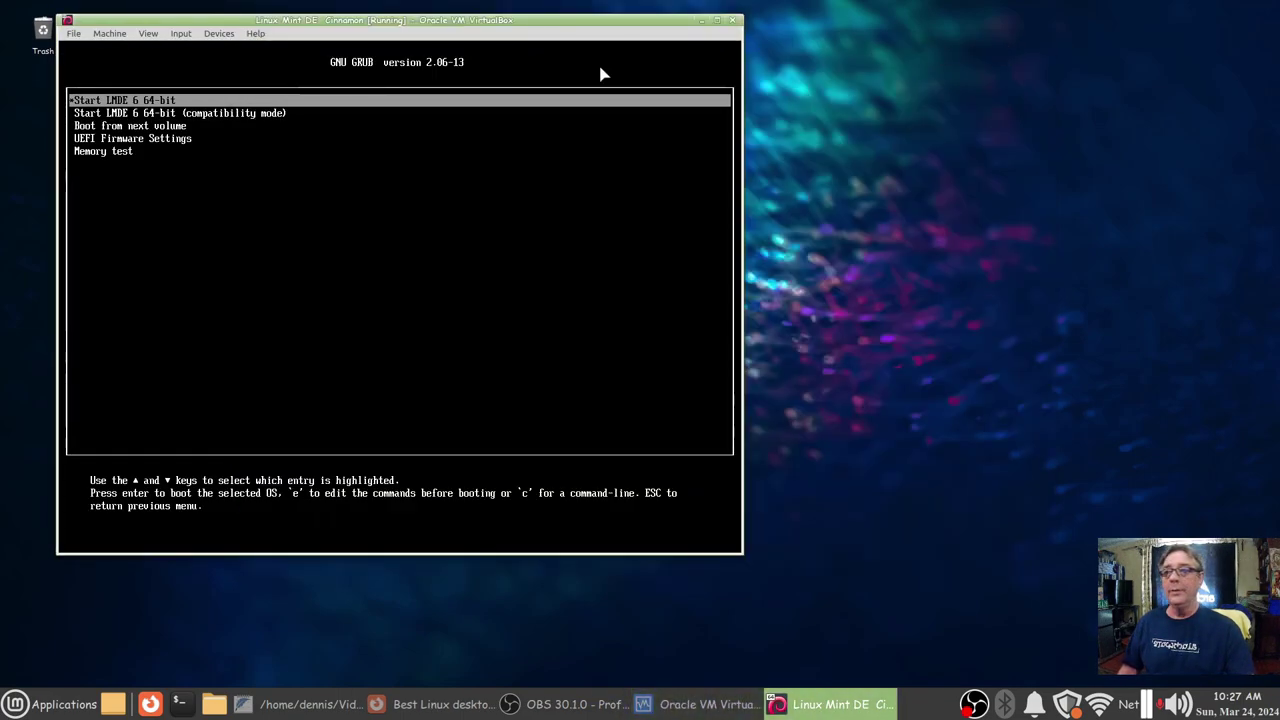
key(Return)
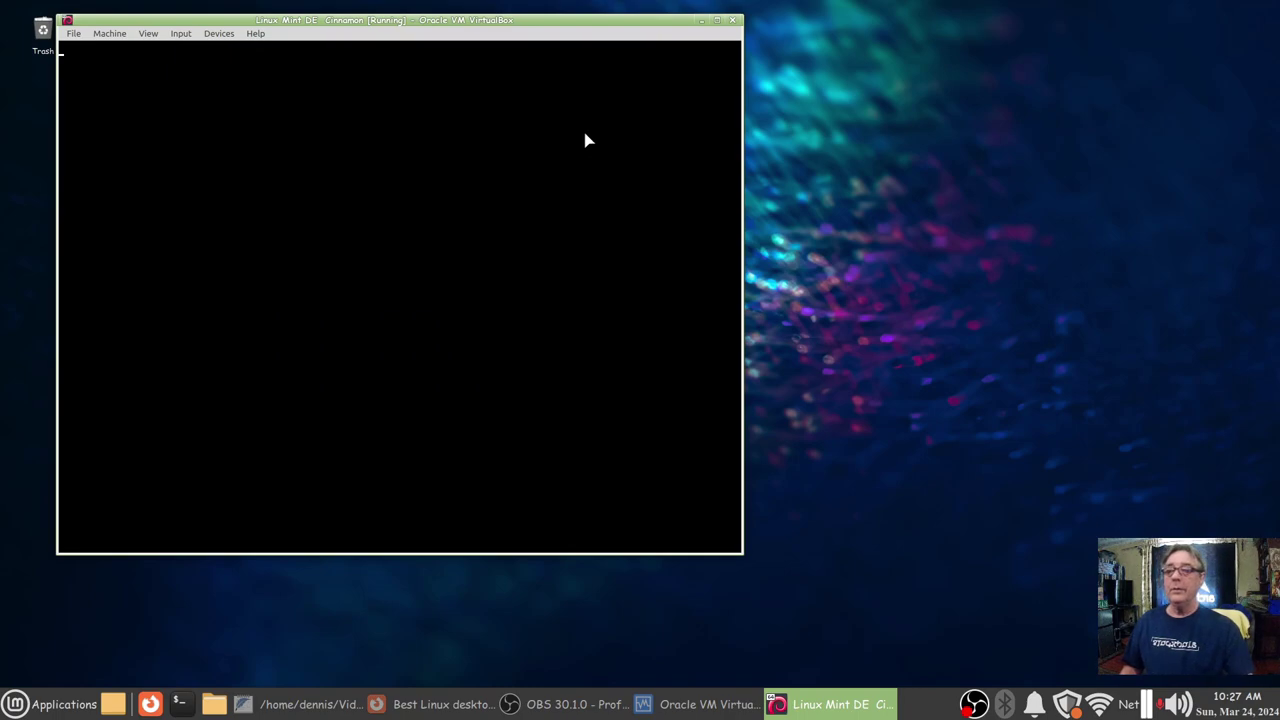
drag(618, 28, 582, 29)
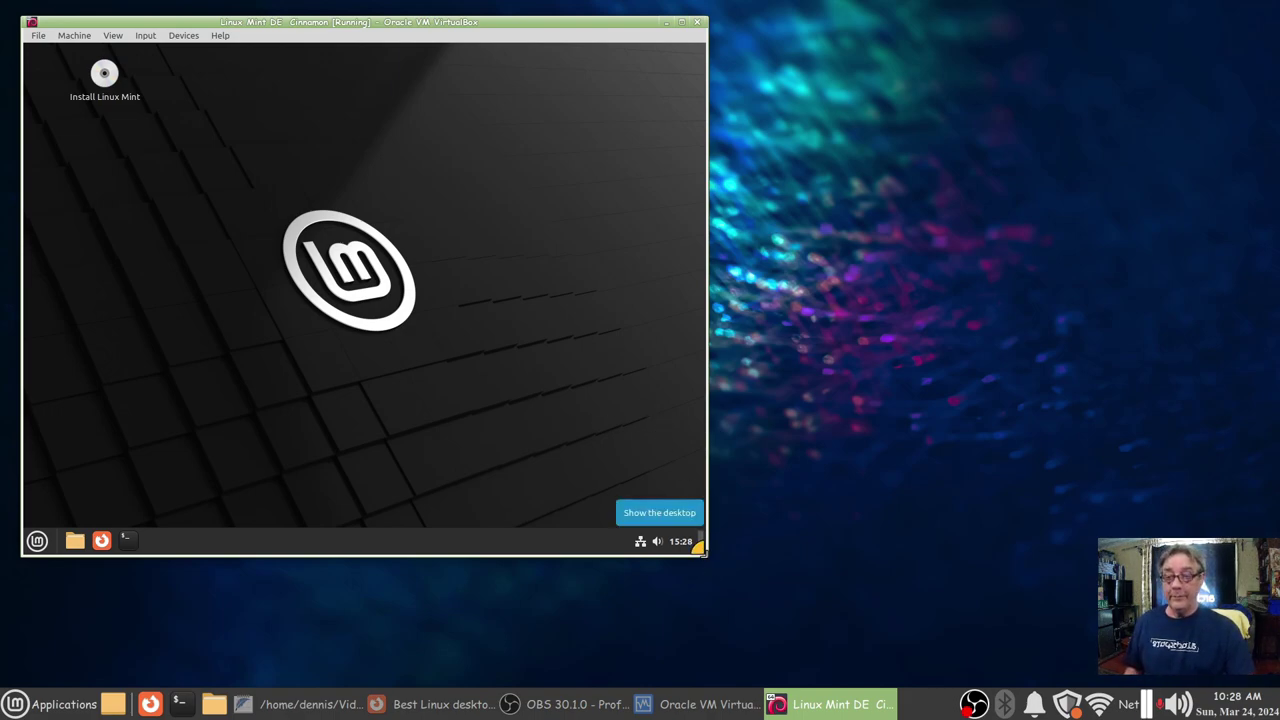
drag(704, 553, 778, 594)
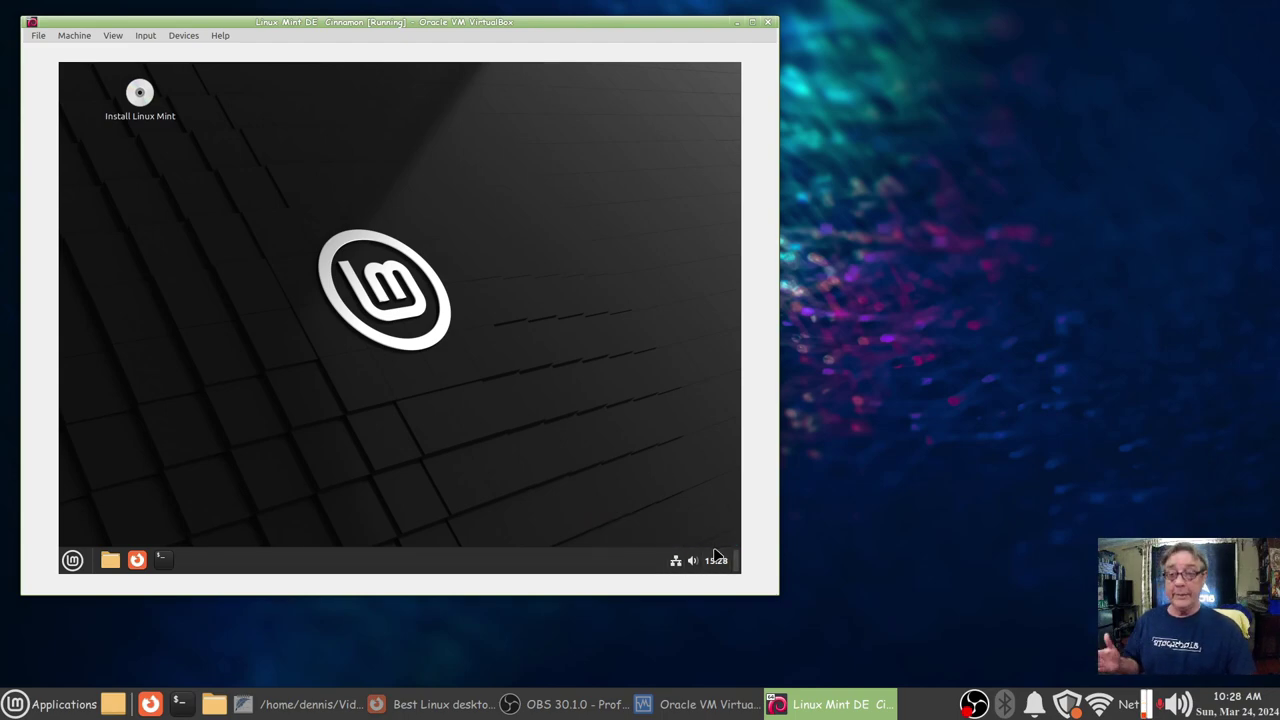
- Set the live session's display resolution to 1440 × 900 (16:10), keep the new configuration and move the virtual machine window to the screen corner
click(73, 561)
text(displ)
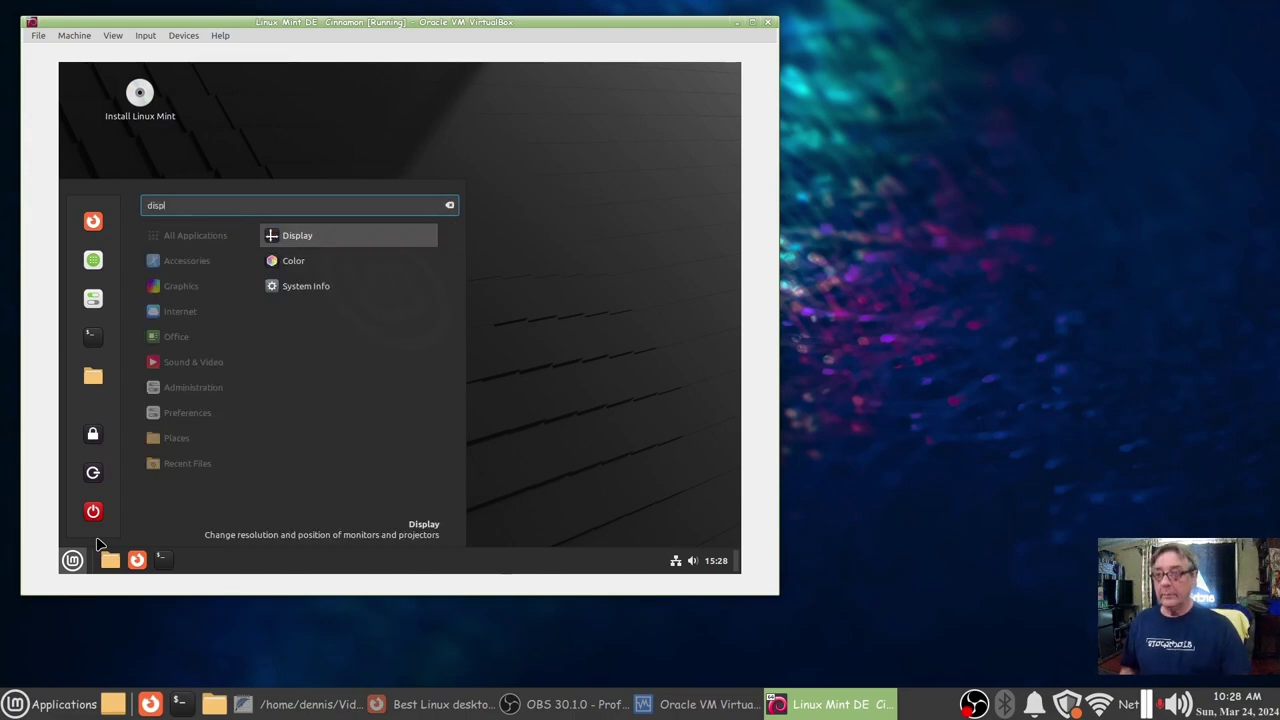
key(Return)
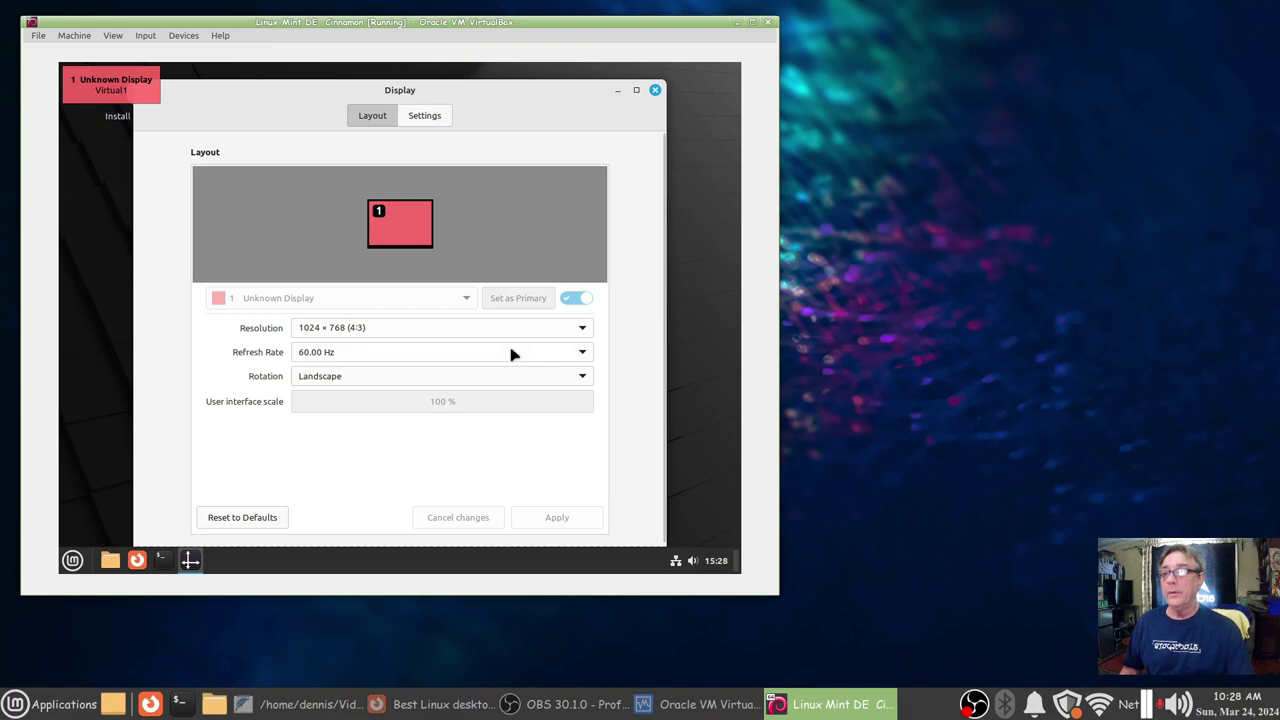
click(522, 336)
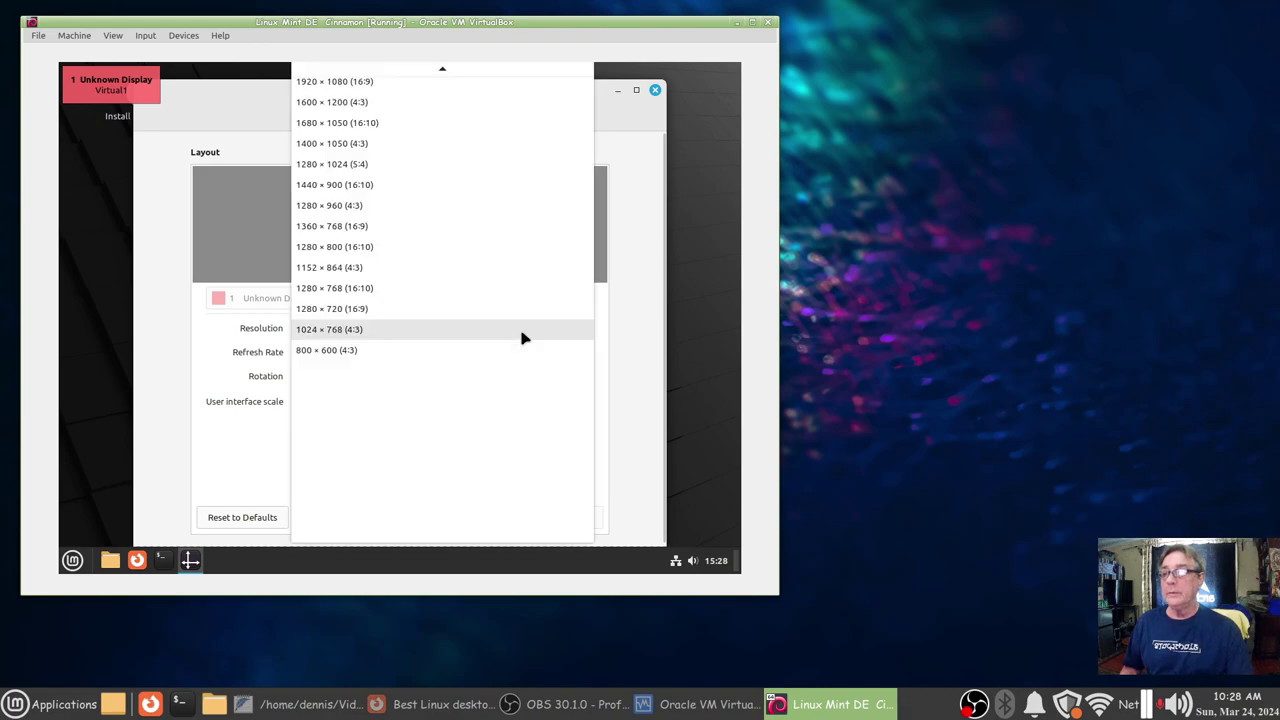
click(477, 188)
click(563, 517)
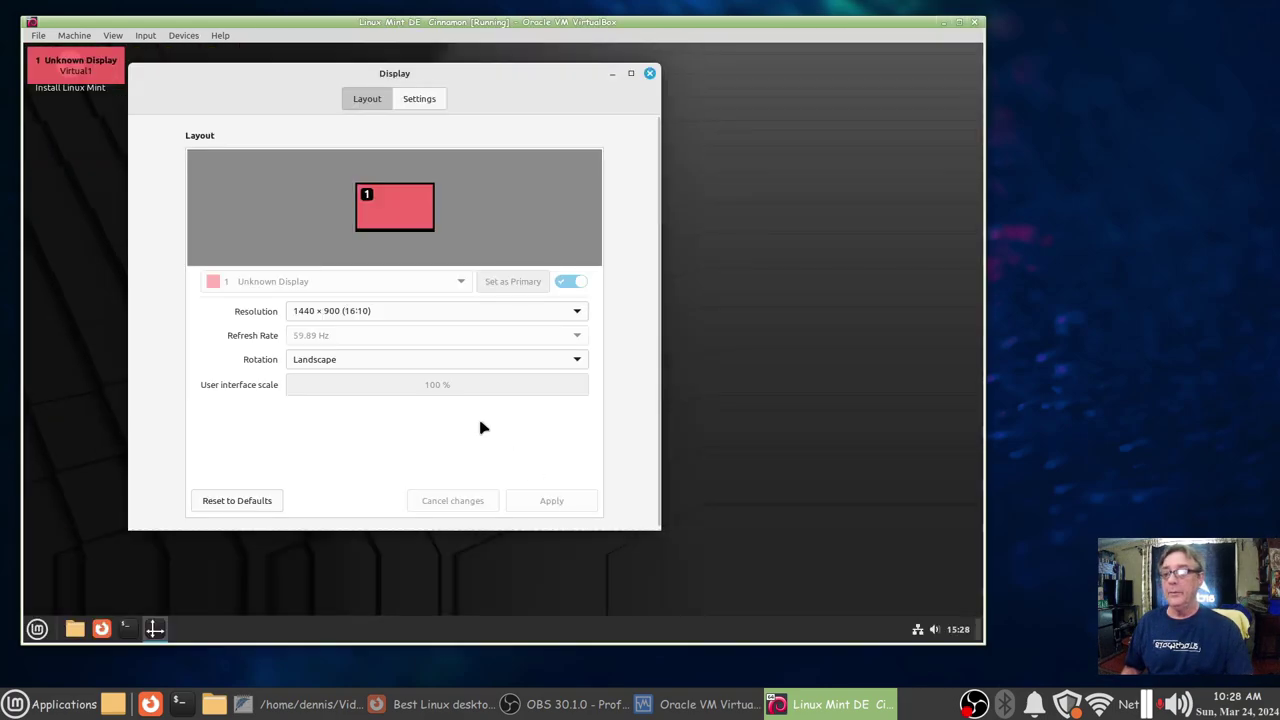
click(545, 386)
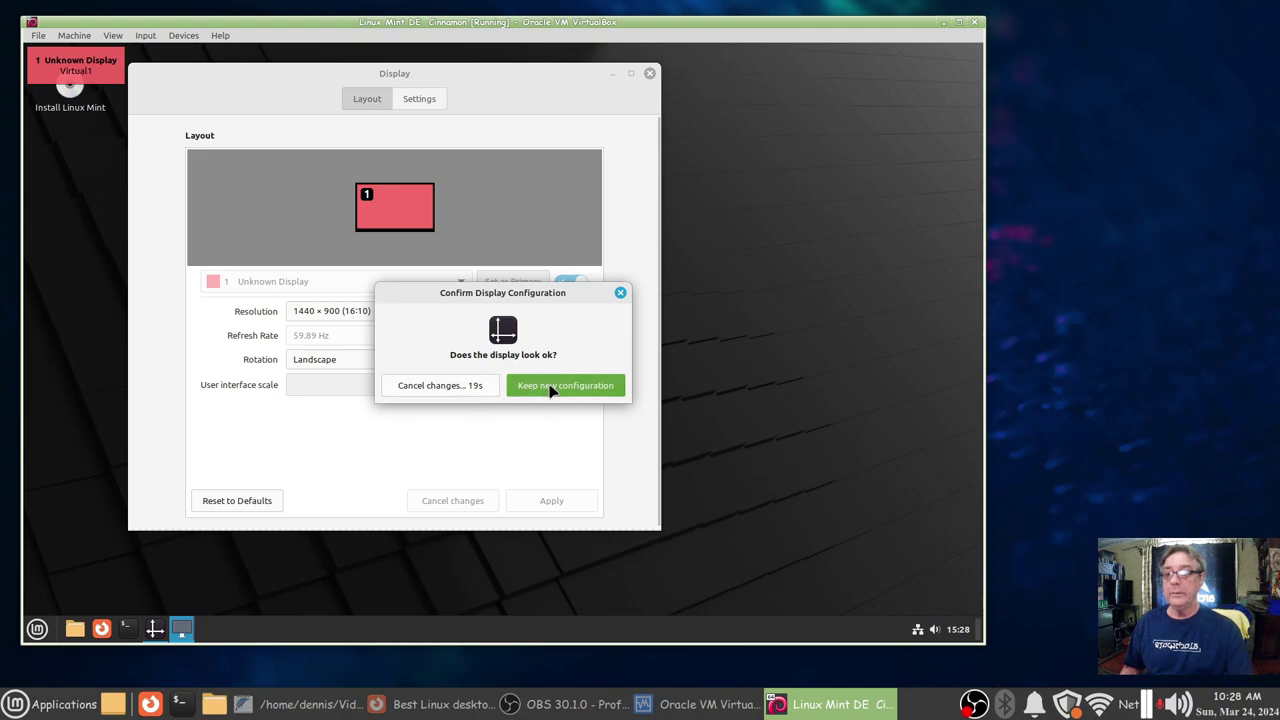
click(650, 73)
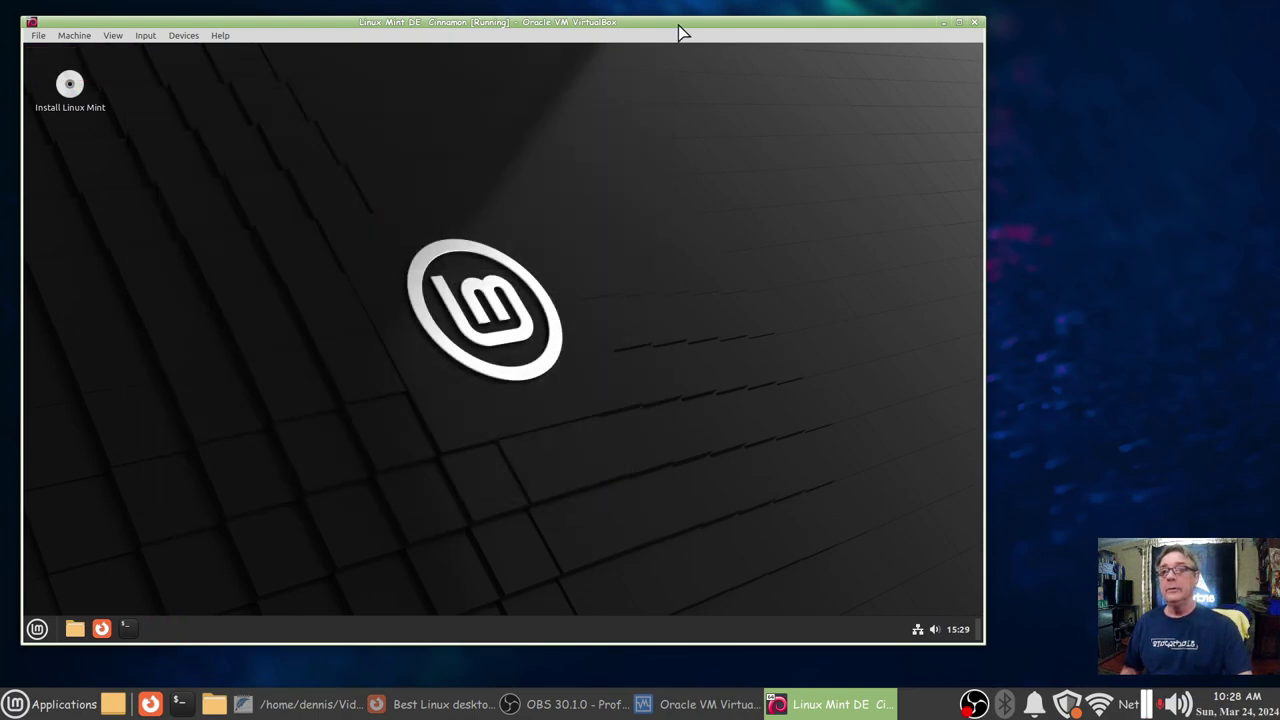
drag(678, 25, 661, 10)
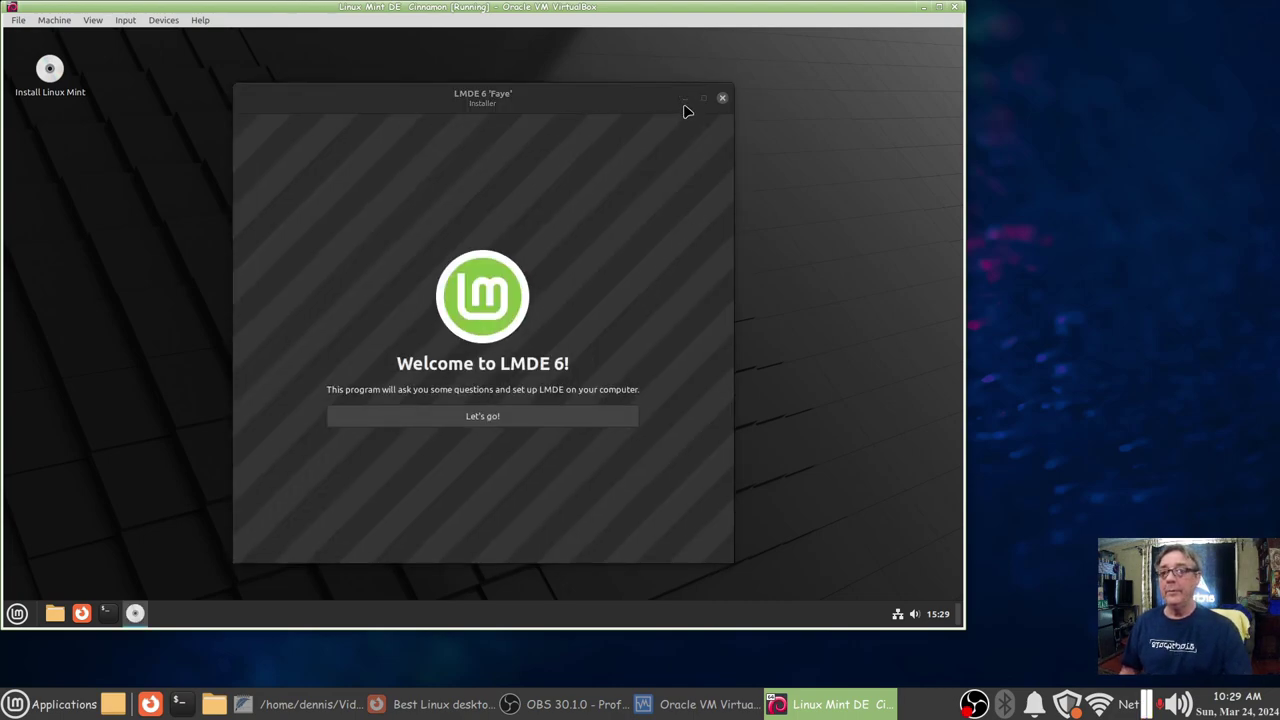
- Minimize the LMDE installer and look at Firefox in the live session, closing the browser again
click(685, 98)
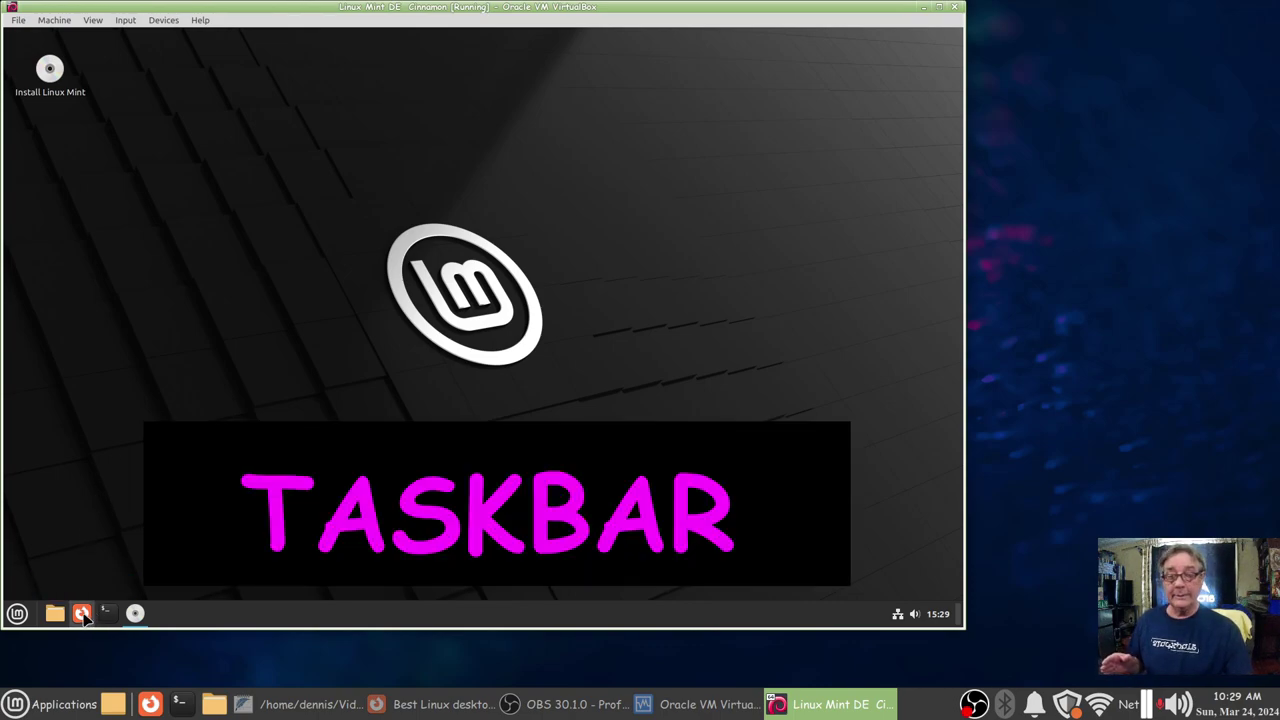
click(83, 614)
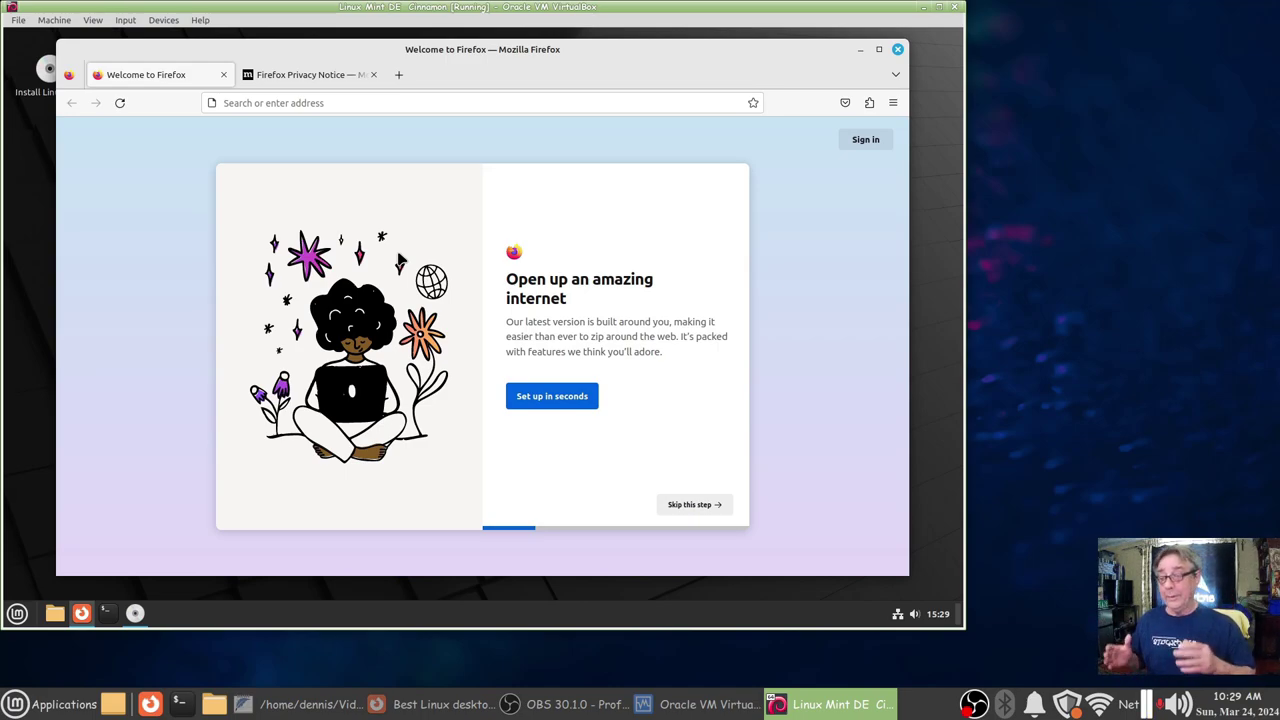
click(898, 50)
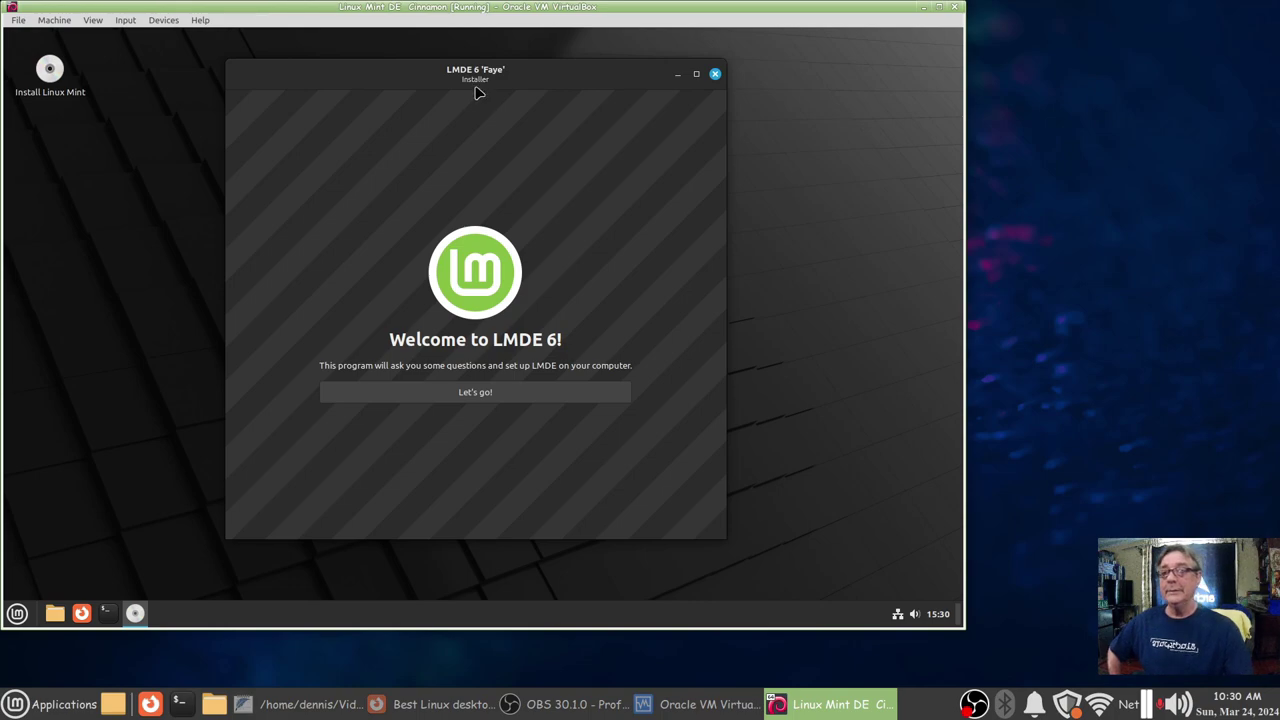
- Begin the LMDE 6 installation with English (United States) as the language and set the timezone to America, Chicago
click(515, 402)
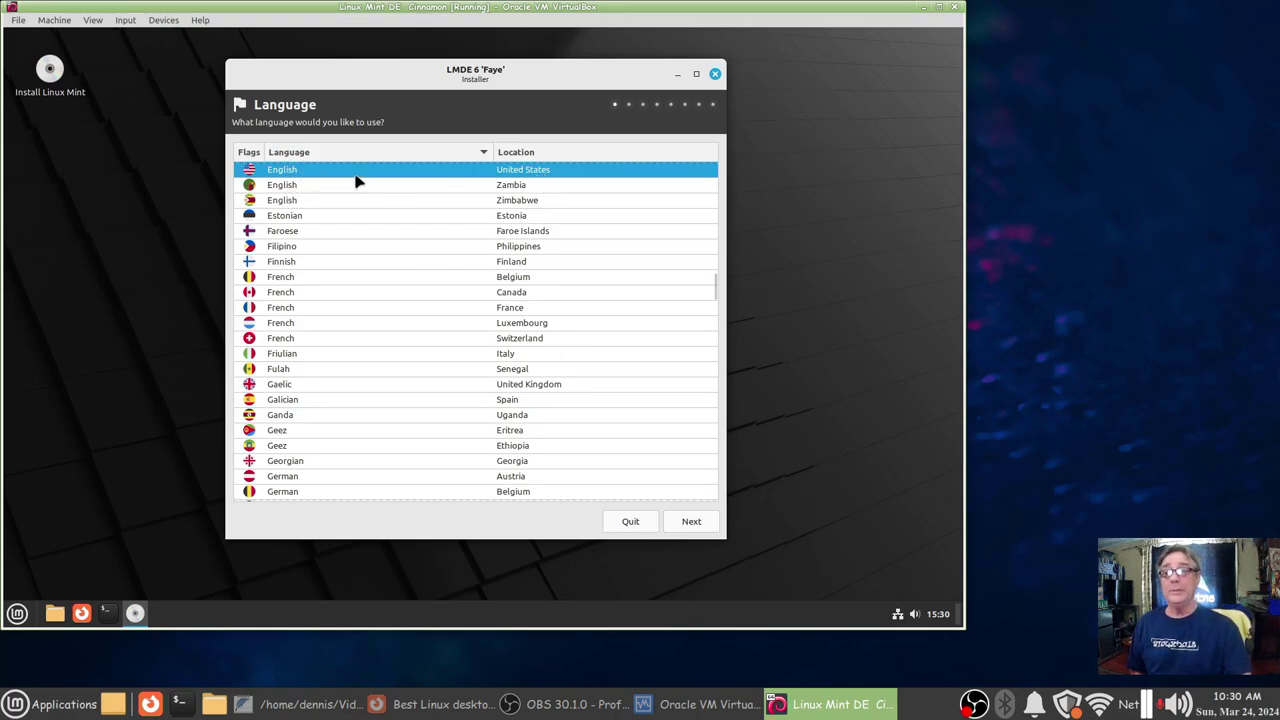
click(689, 527)
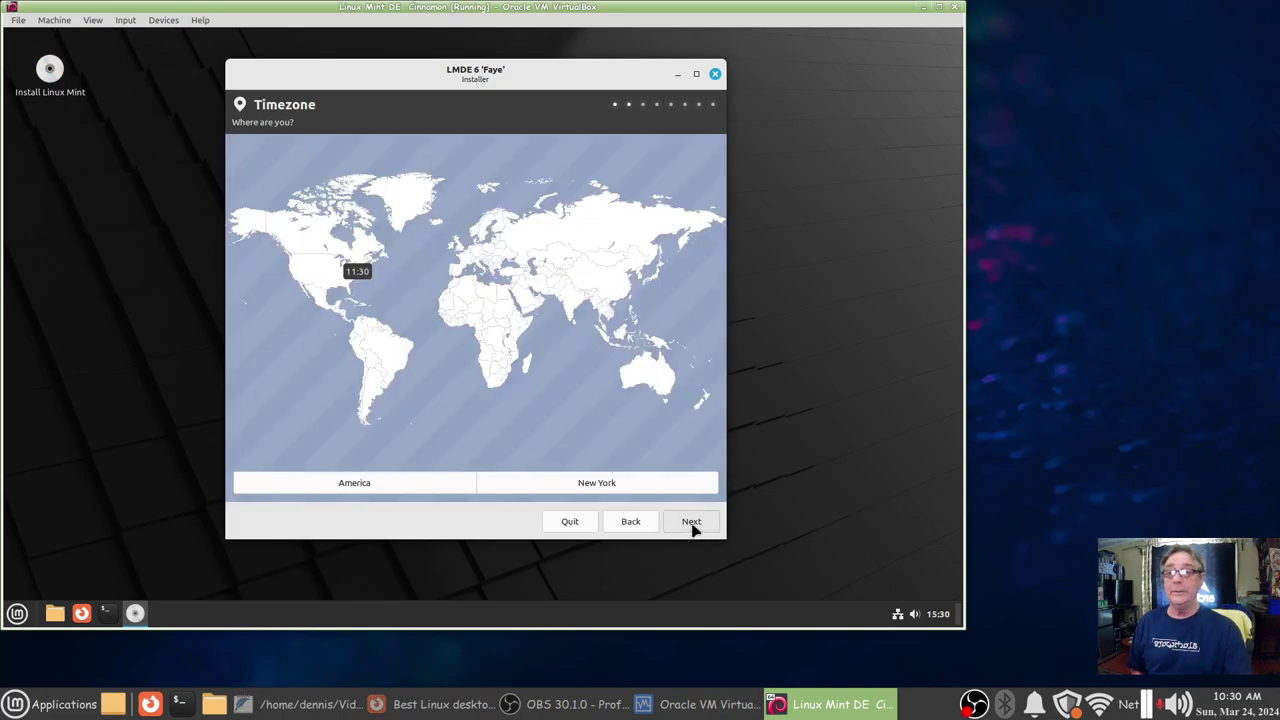
click(336, 266)
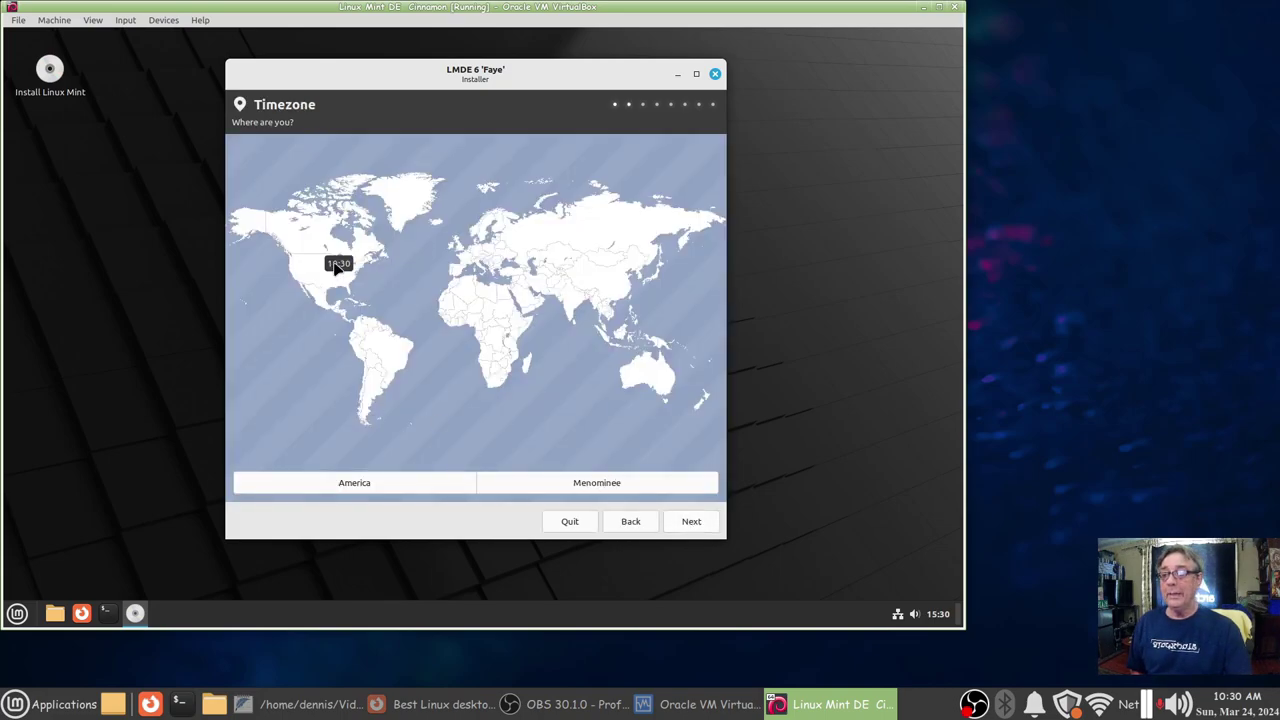
click(332, 262)
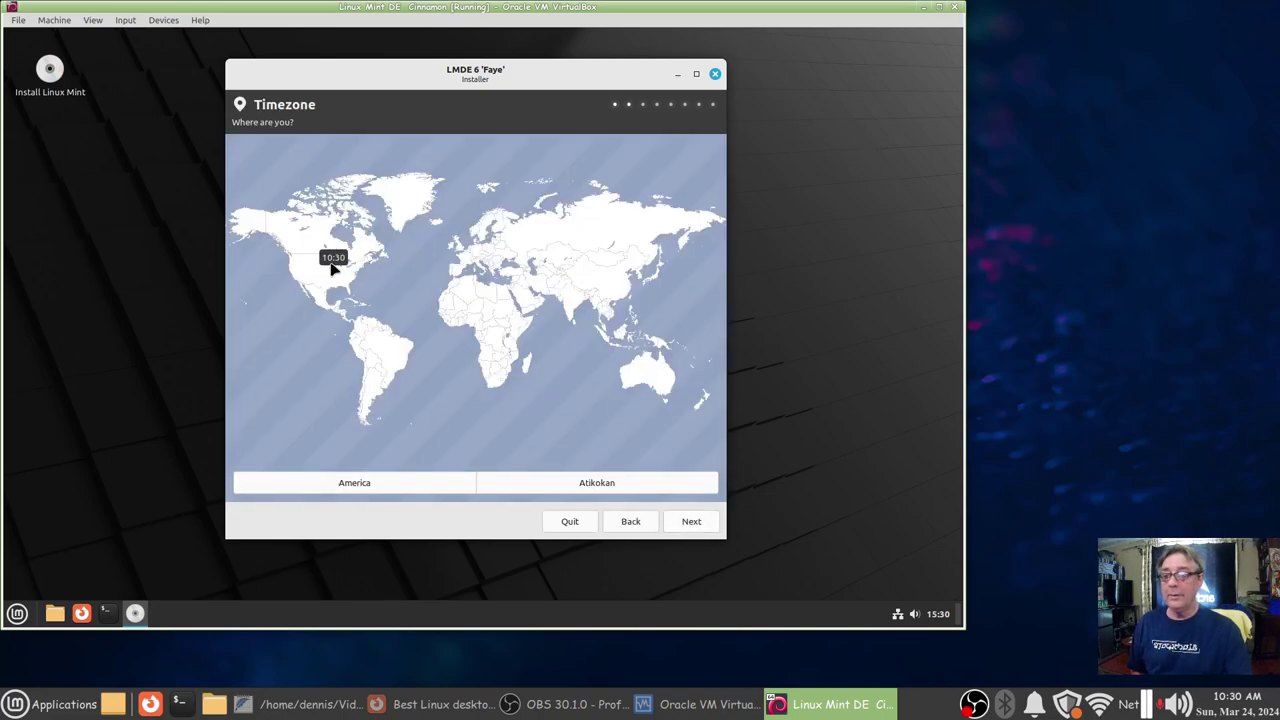
click(609, 486)
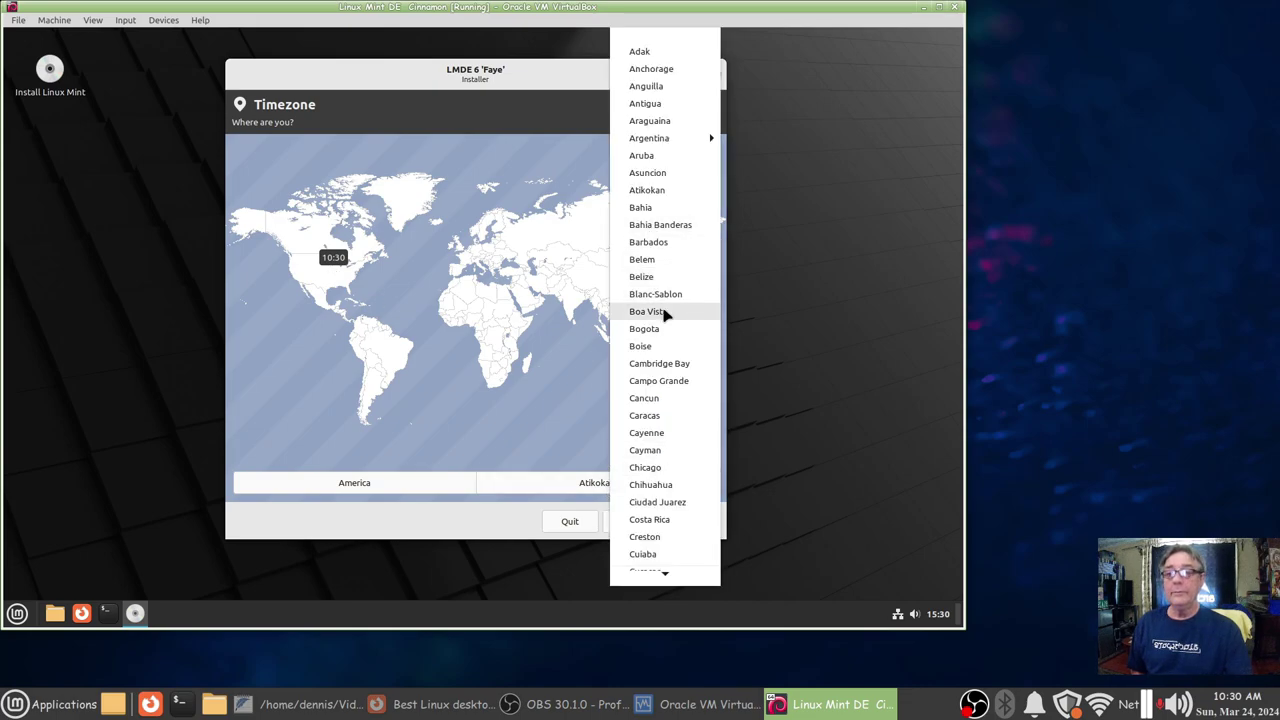
click(664, 468)
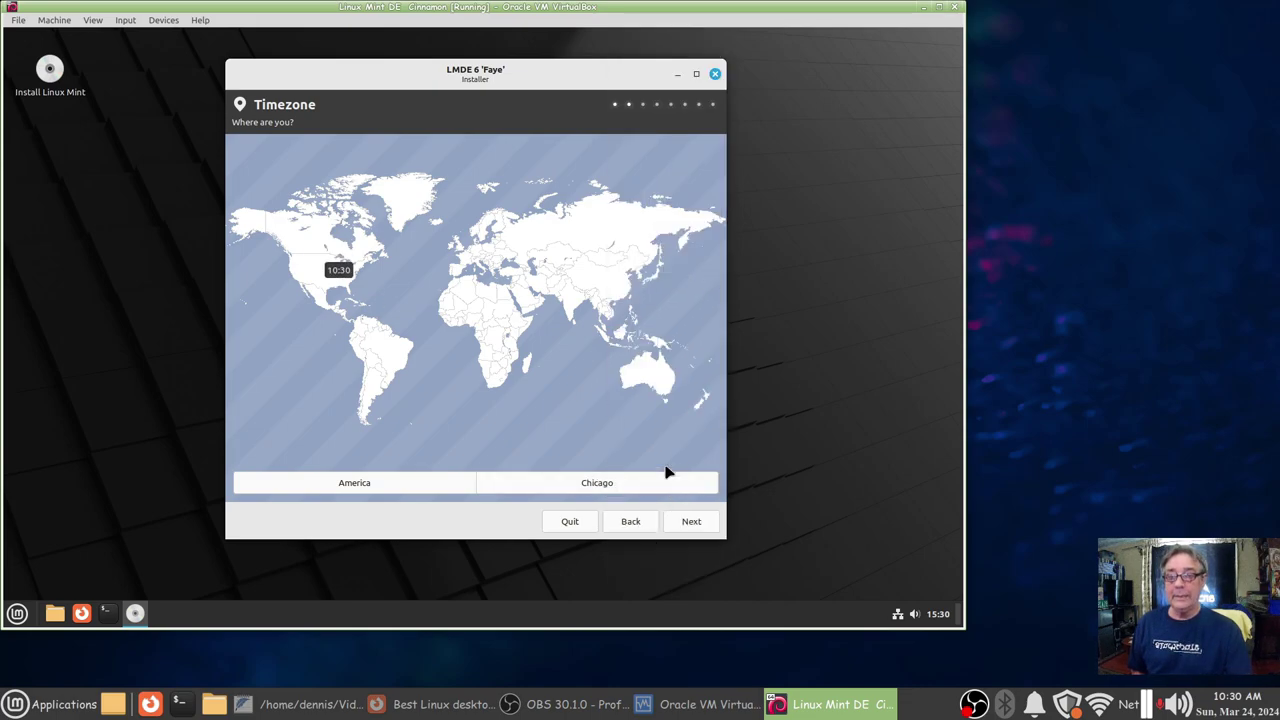
- Accept the timezone and English (US) keyboard layout, and fill in the user's name and the computer's name for the account
click(691, 525)
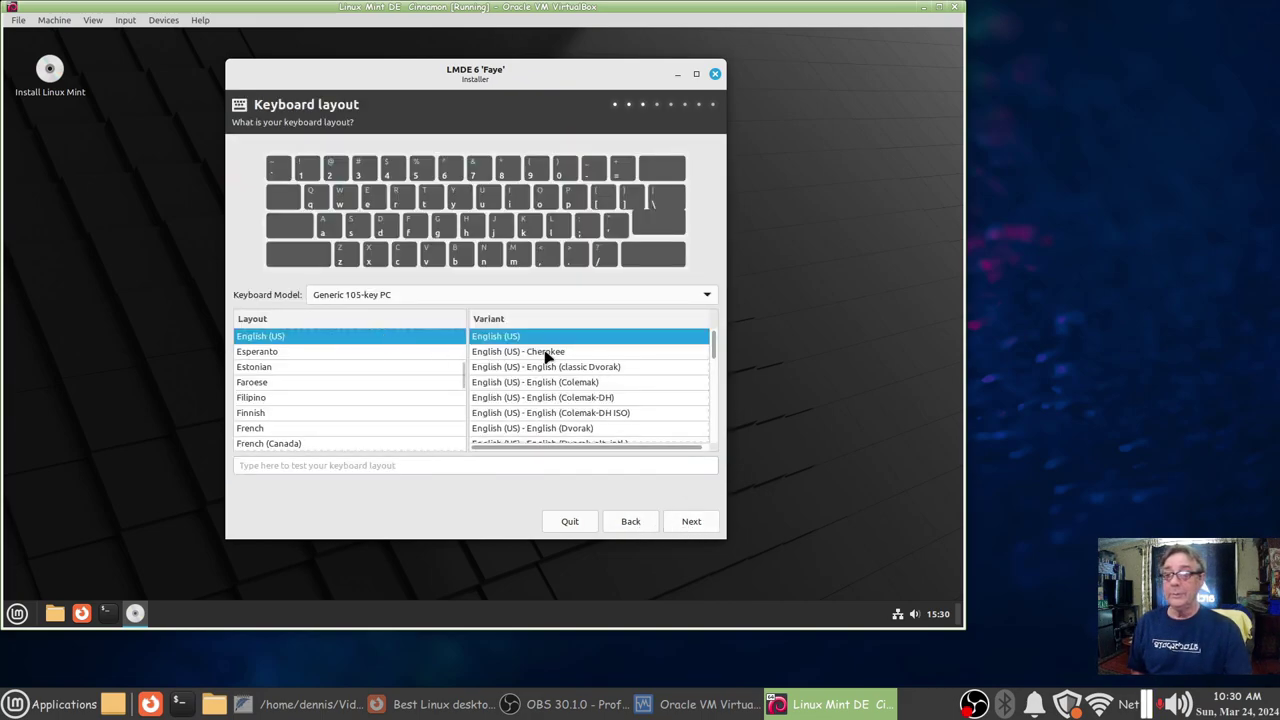
click(692, 524)
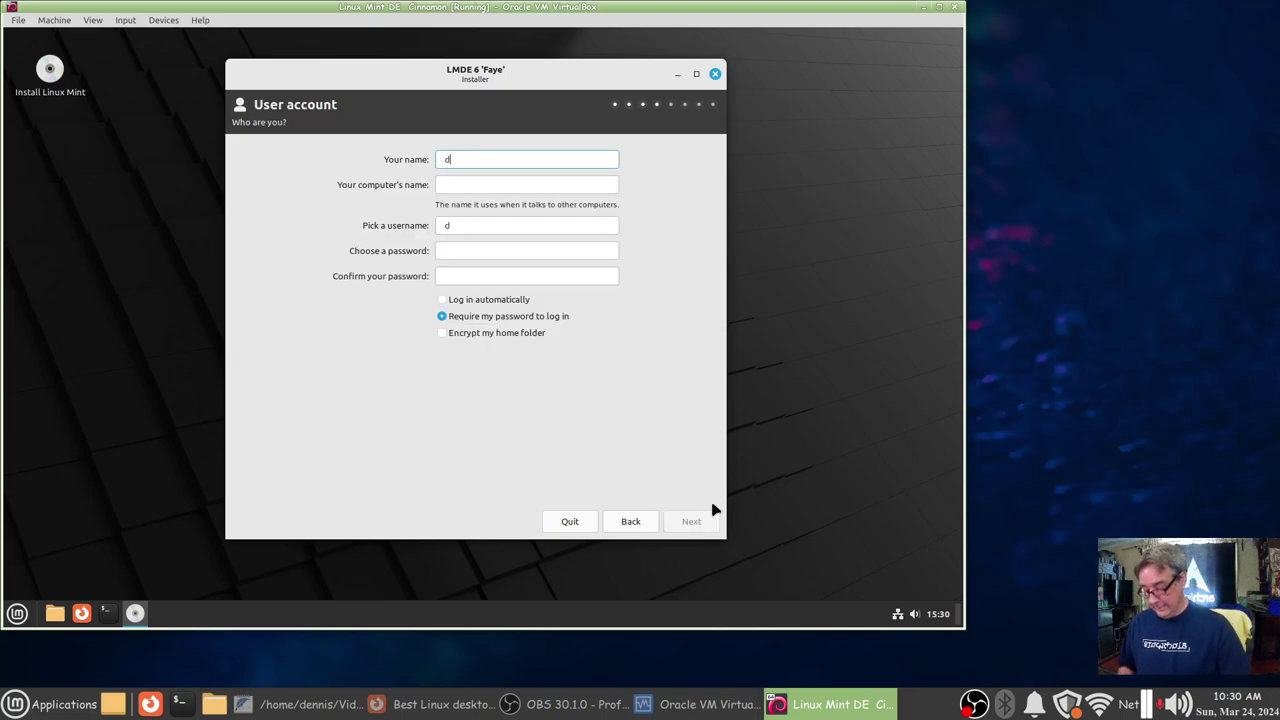
text(dennis)
key(Tab)
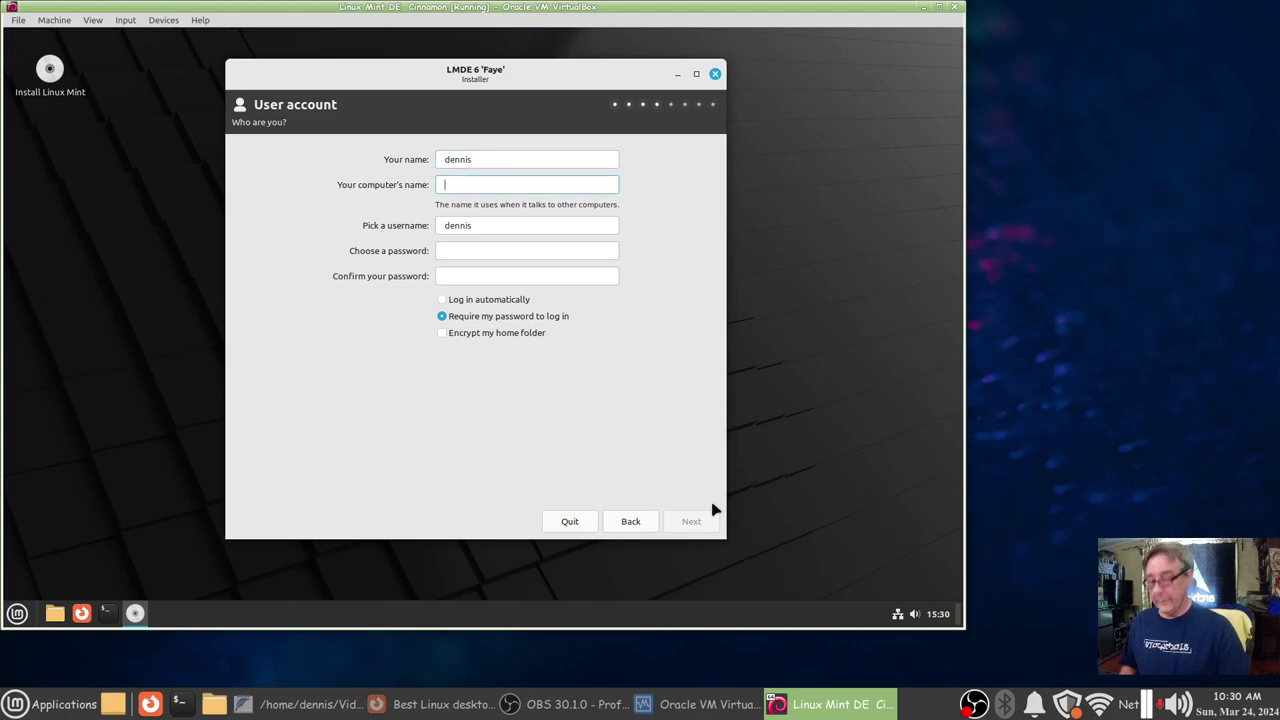
text(dennis)
key(Tab)
key(Tab)
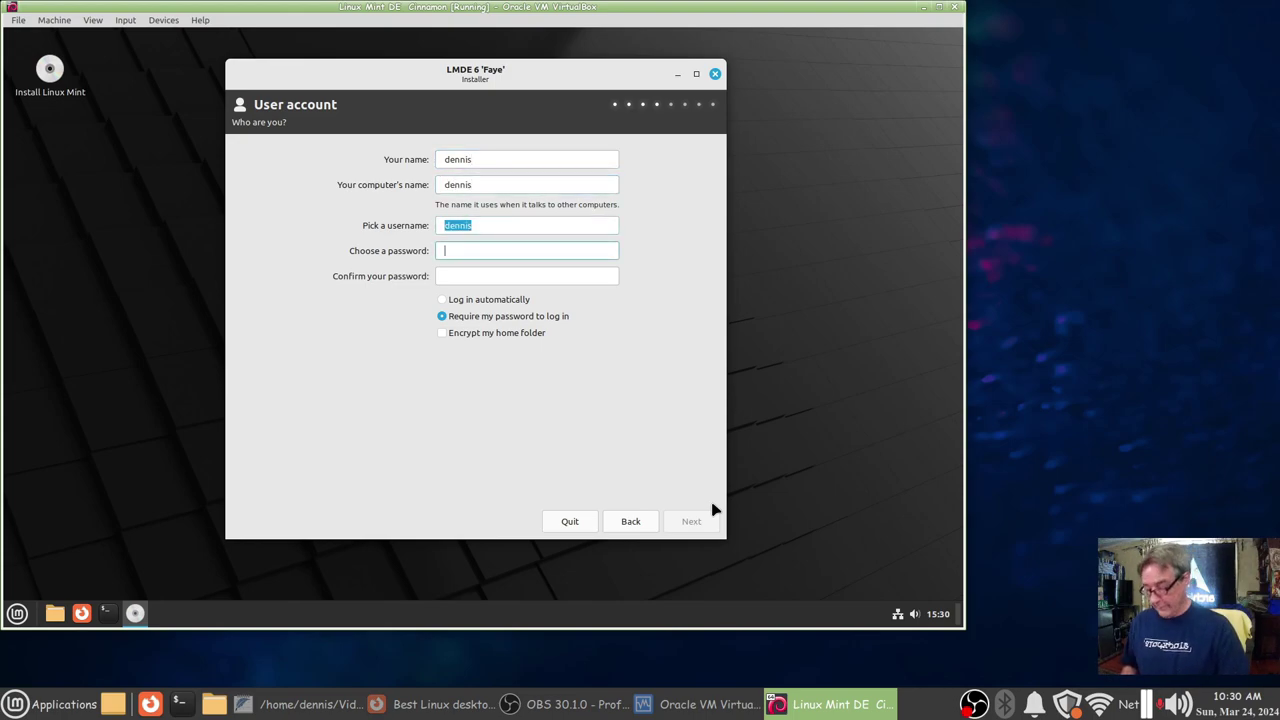
- Enter and confirm the account password, leave home folder encryption off and continue to the installation type
text(dddd)
key(Tab)
text(dddd)
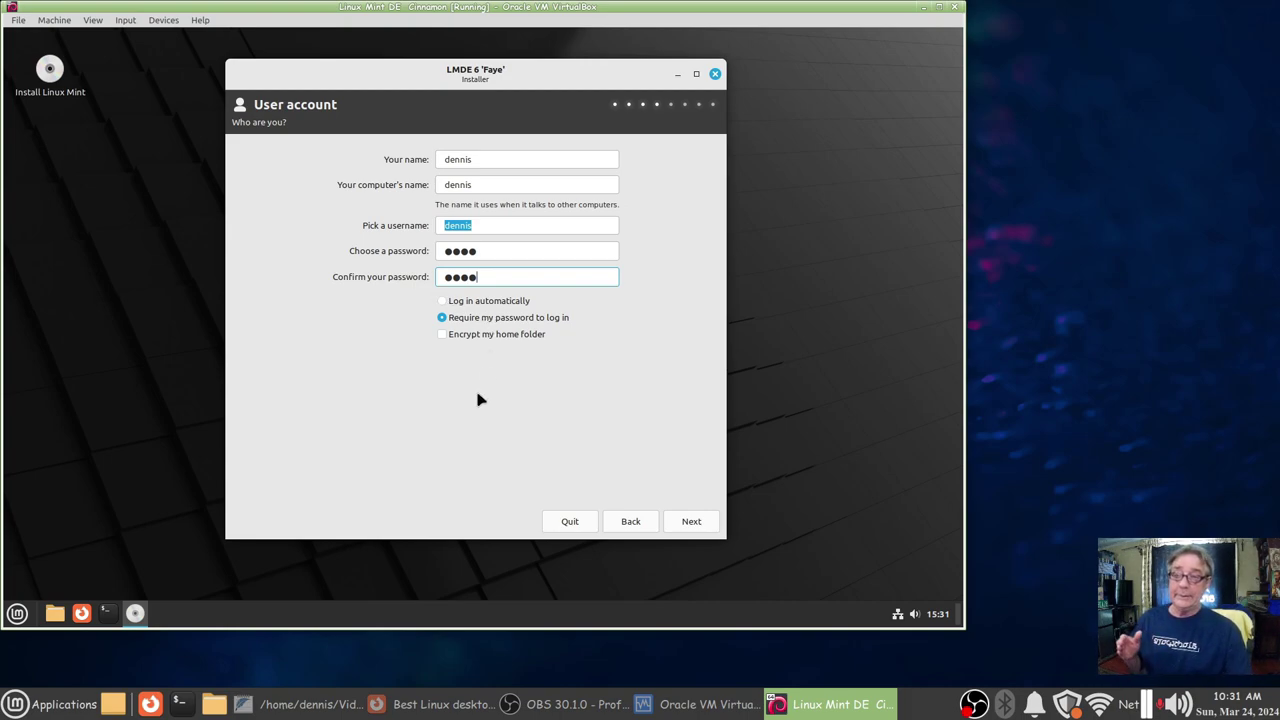
click(442, 335)
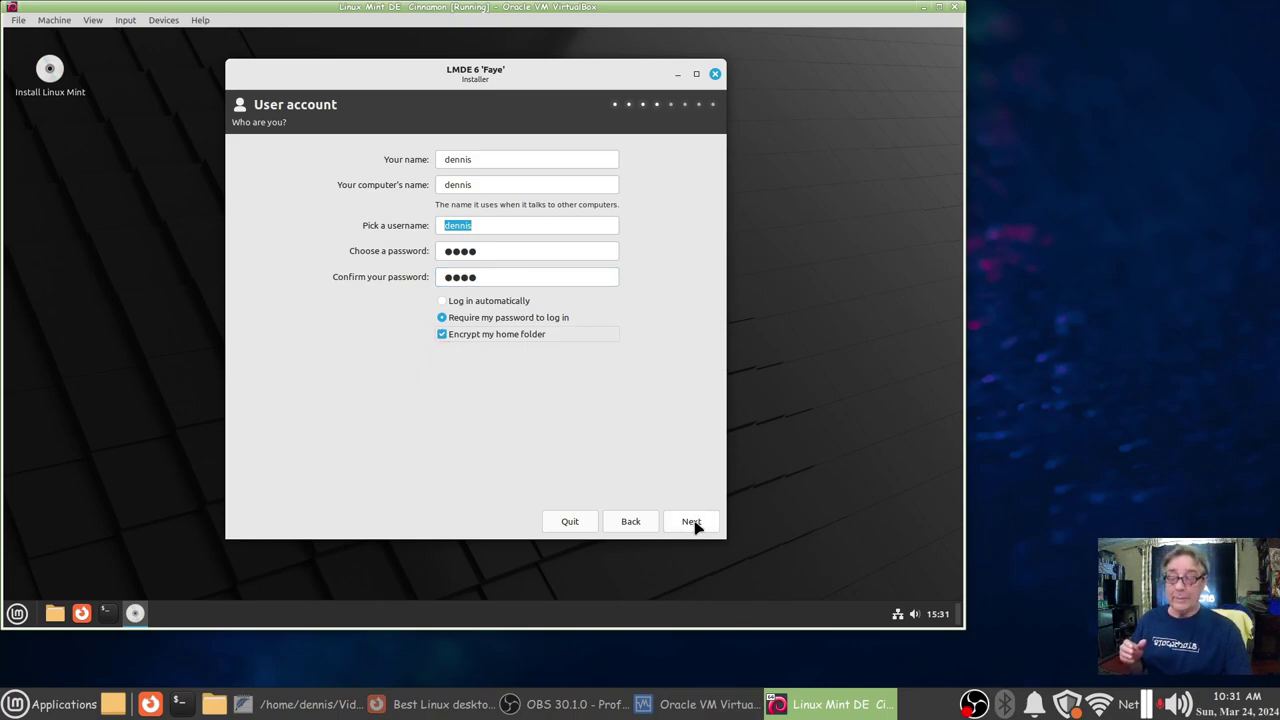
click(442, 336)
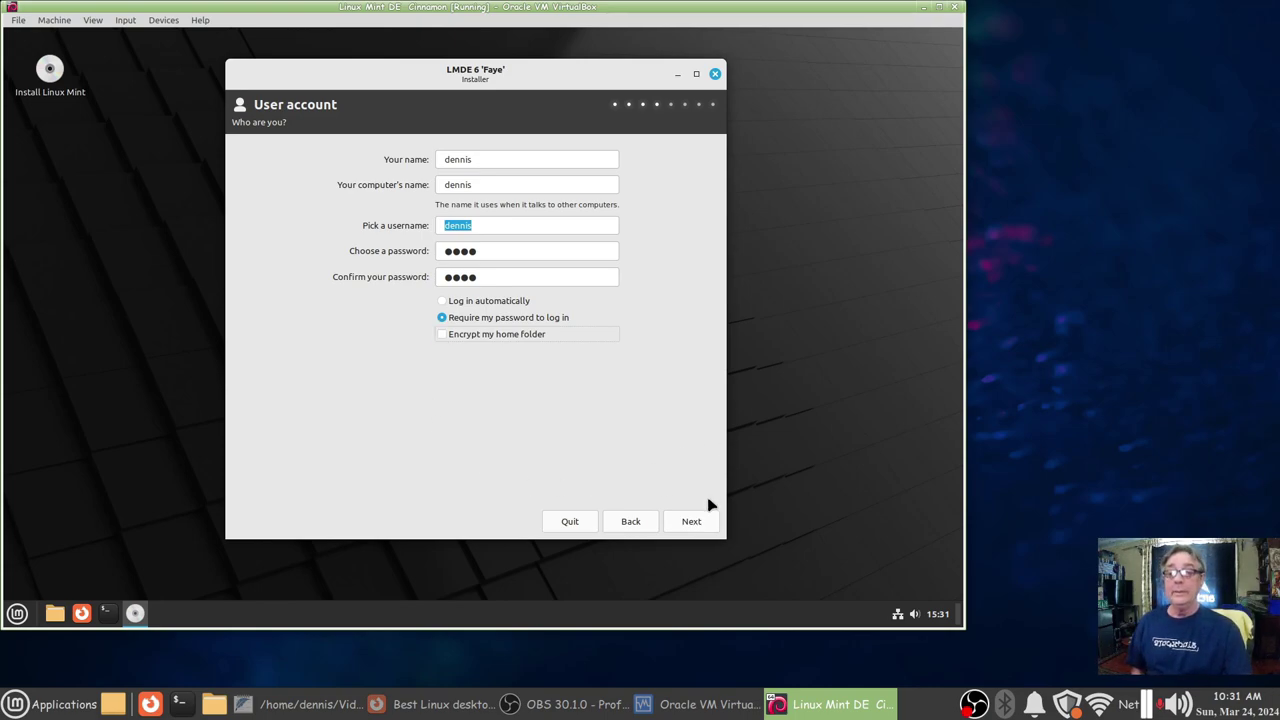
click(690, 524)
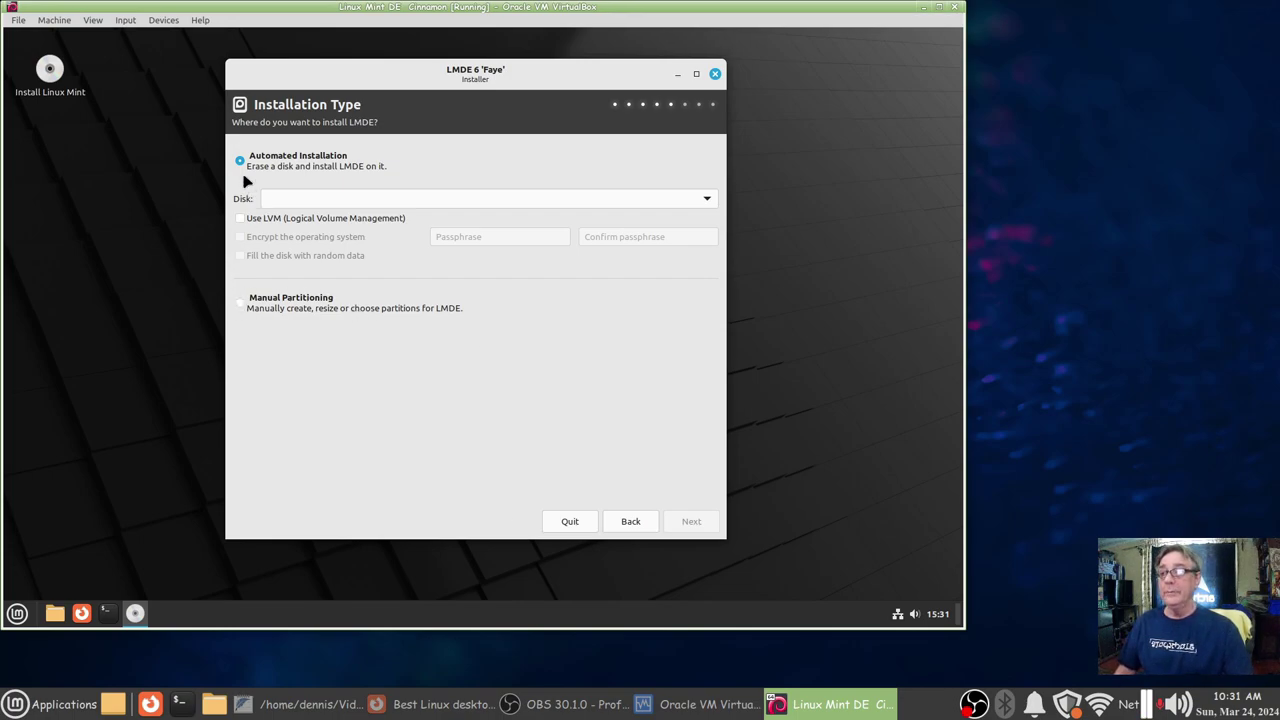
- Try the automated installation's LVM option and select VBOX HARDDISK (63 GB) (/dev/sda) as its target disk
click(244, 220)
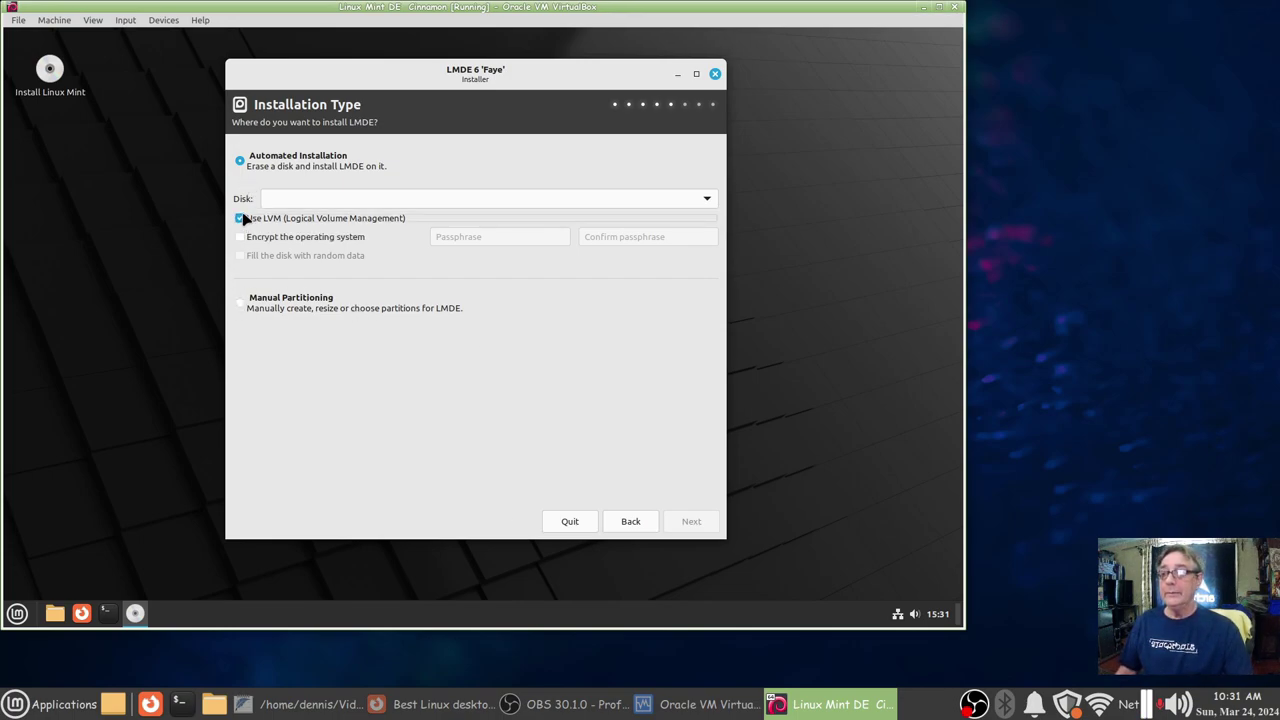
click(243, 219)
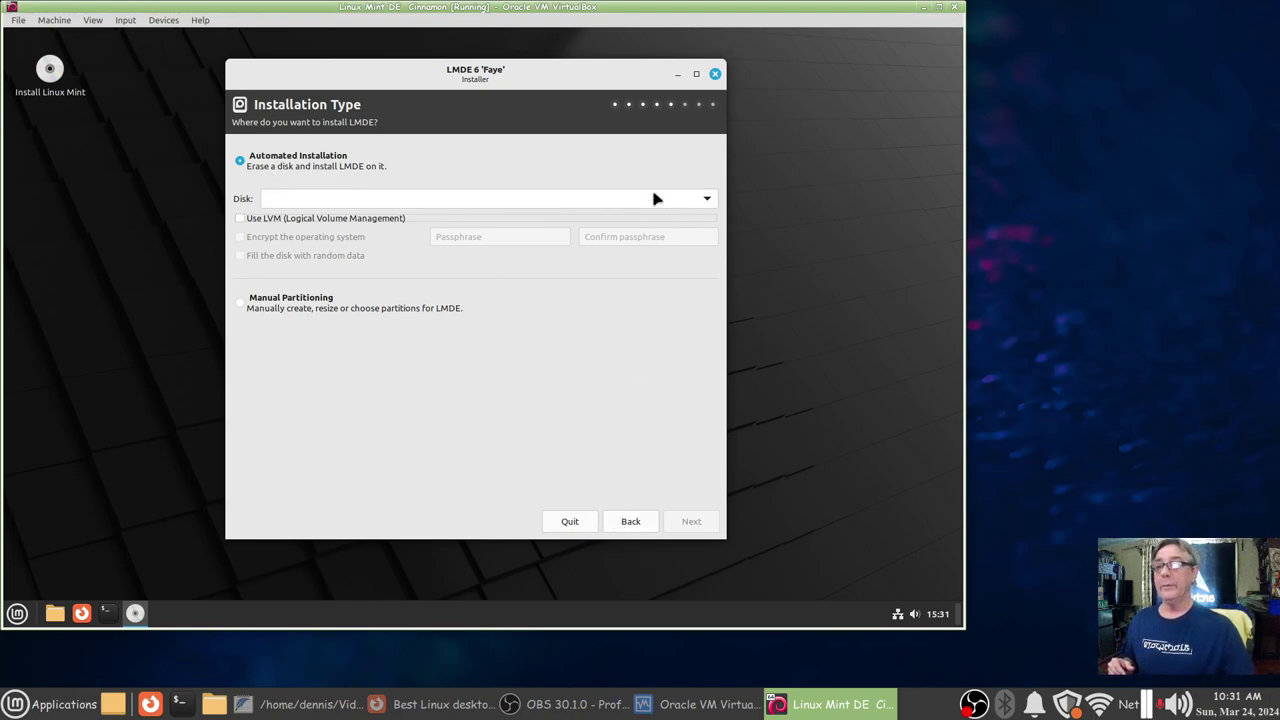
click(707, 201)
click(705, 202)
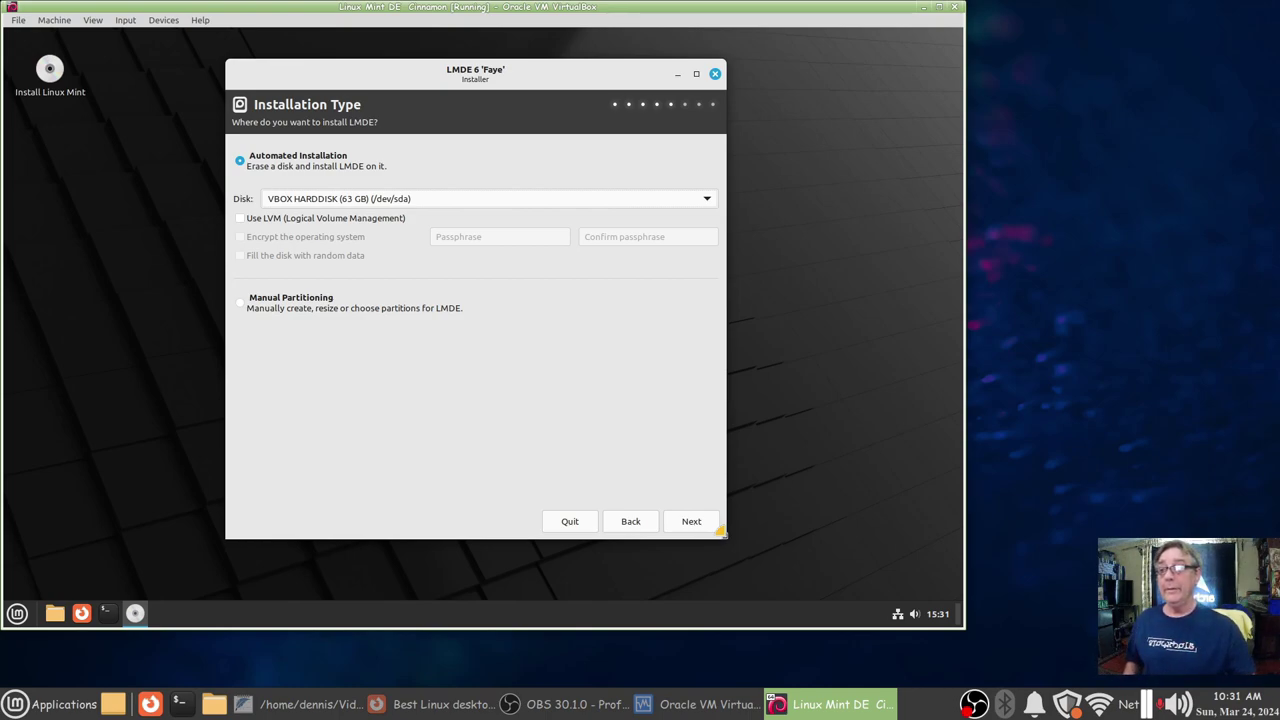
- Choose manual partitioning and check the virtual machine's base memory in VirtualBox Manager, returning to the installer
click(241, 311)
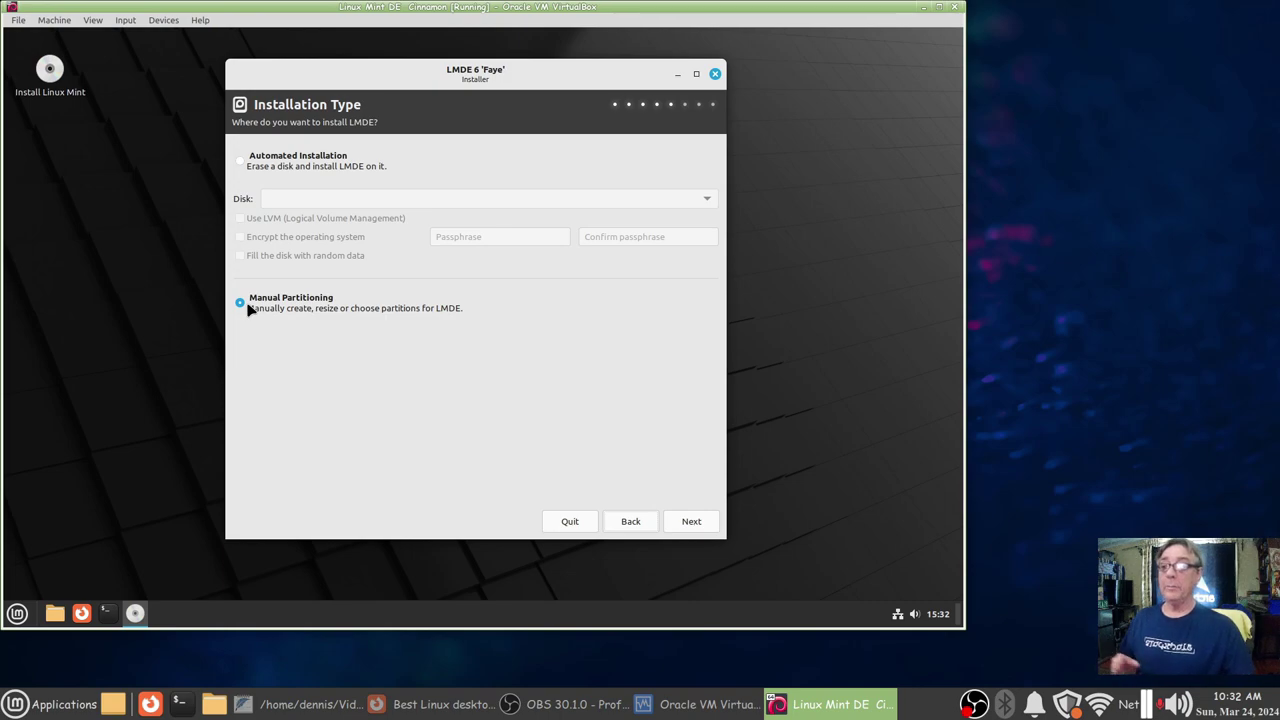
click(691, 520)
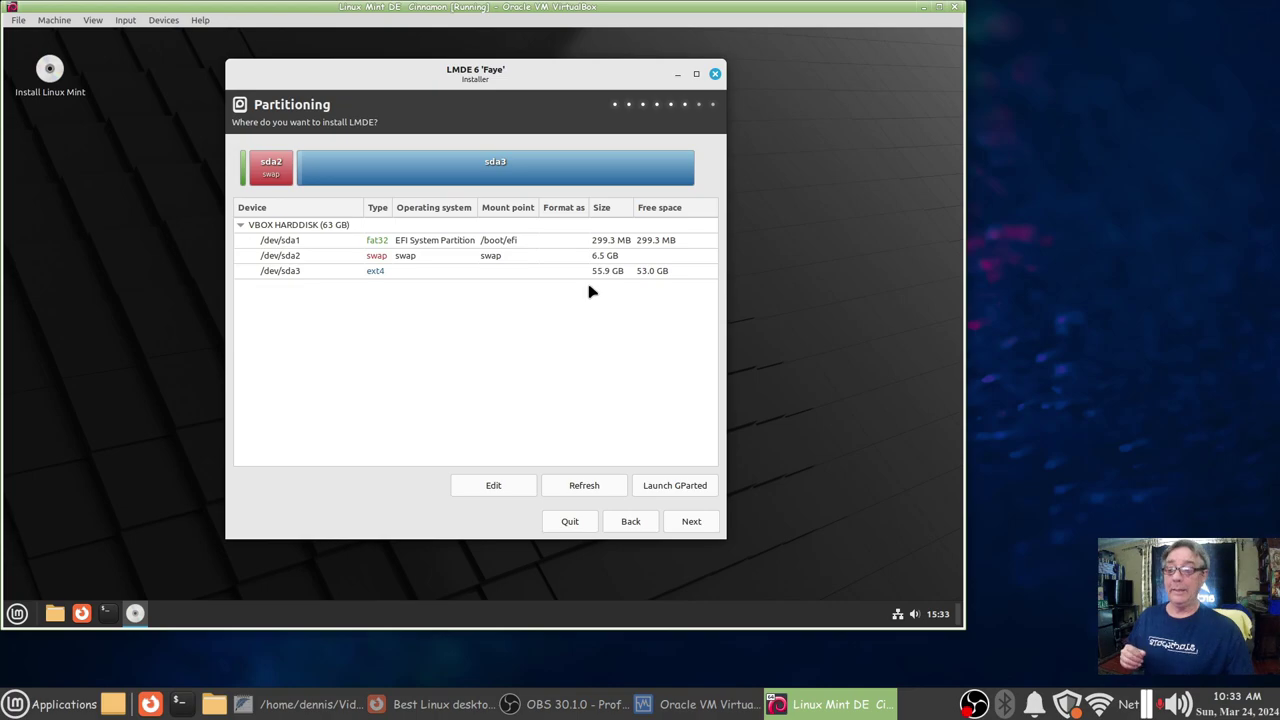
click(640, 706)
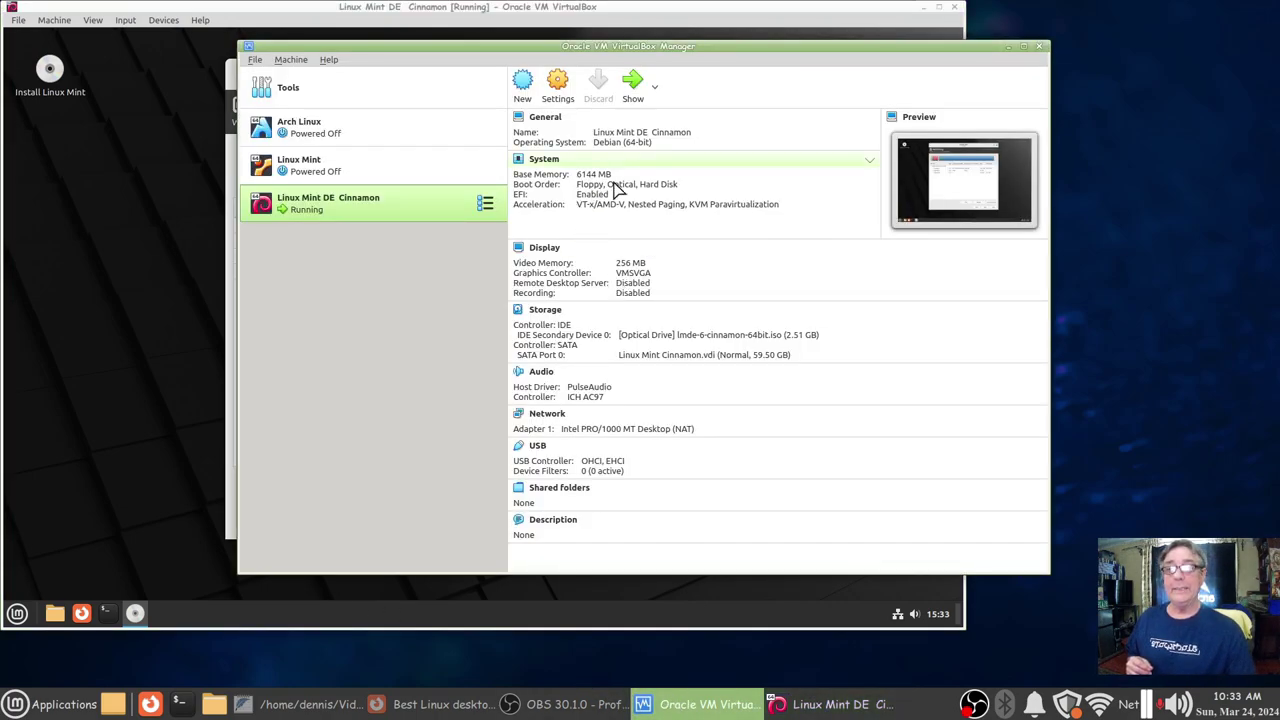
click(1009, 47)
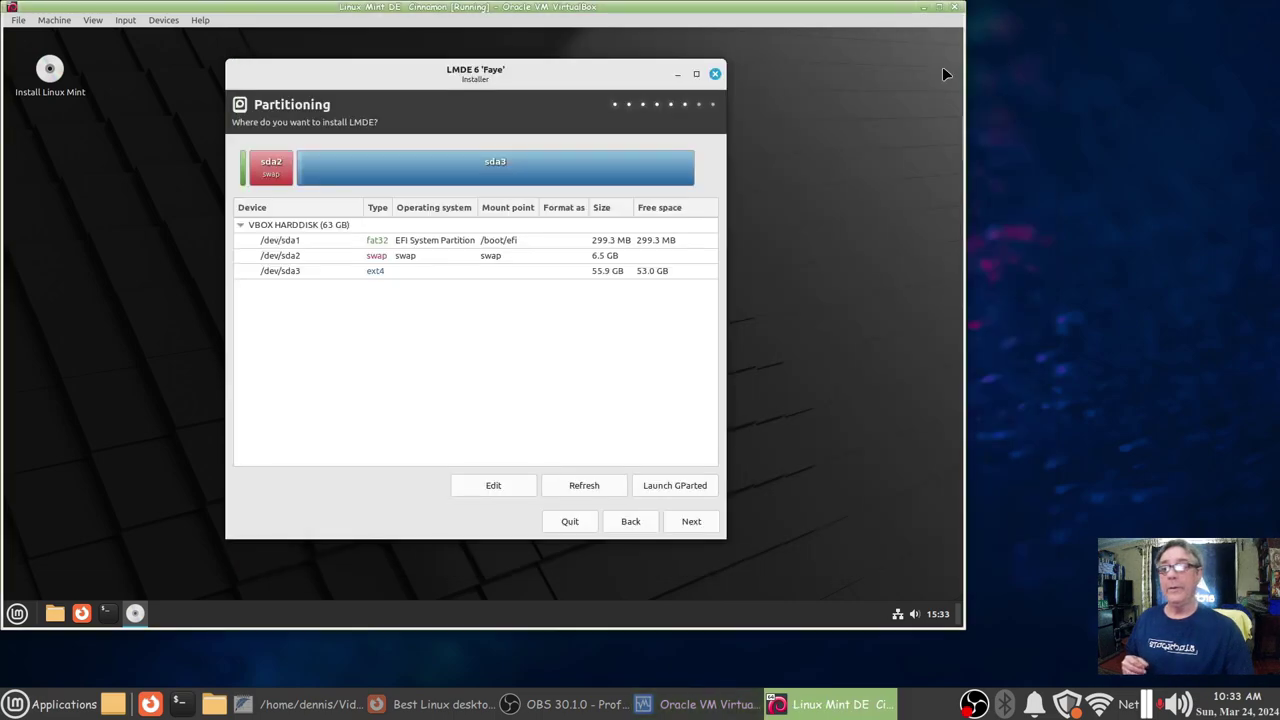
- Launch GParted from the installer and create a new gpt partition table on /dev/sda
click(578, 257)
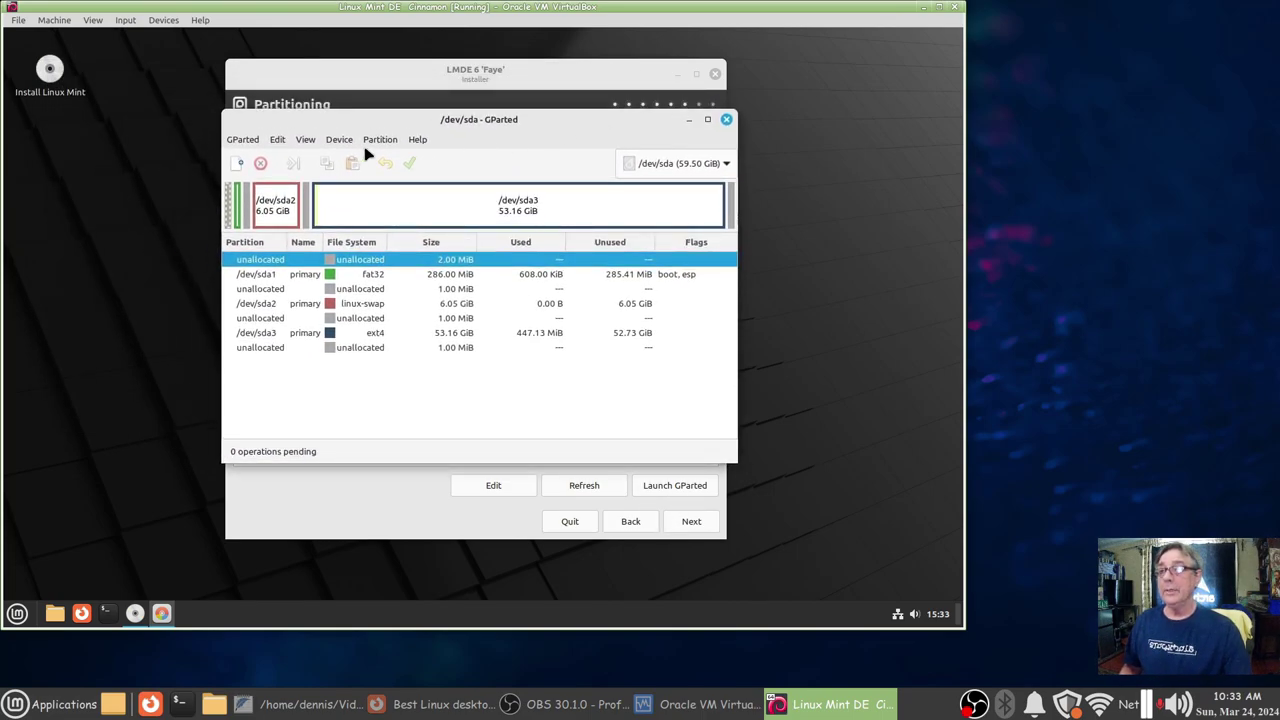
click(339, 139)
click(345, 160)
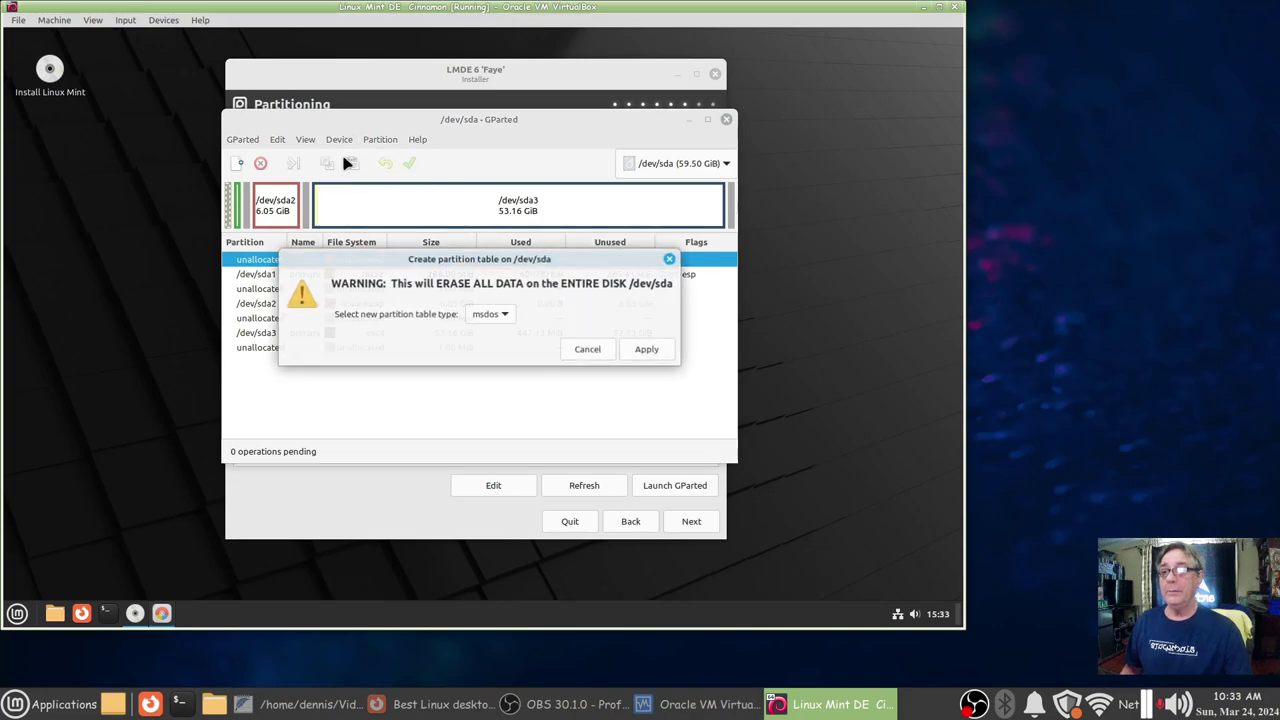
click(503, 314)
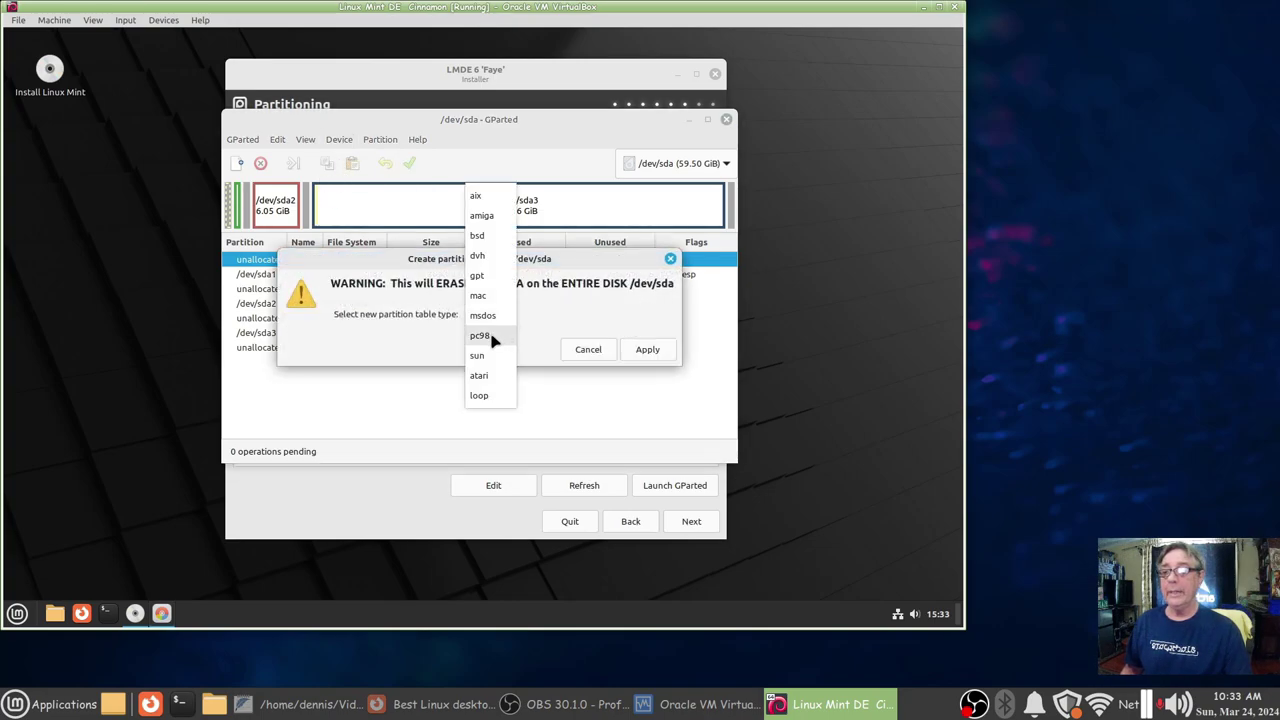
click(489, 276)
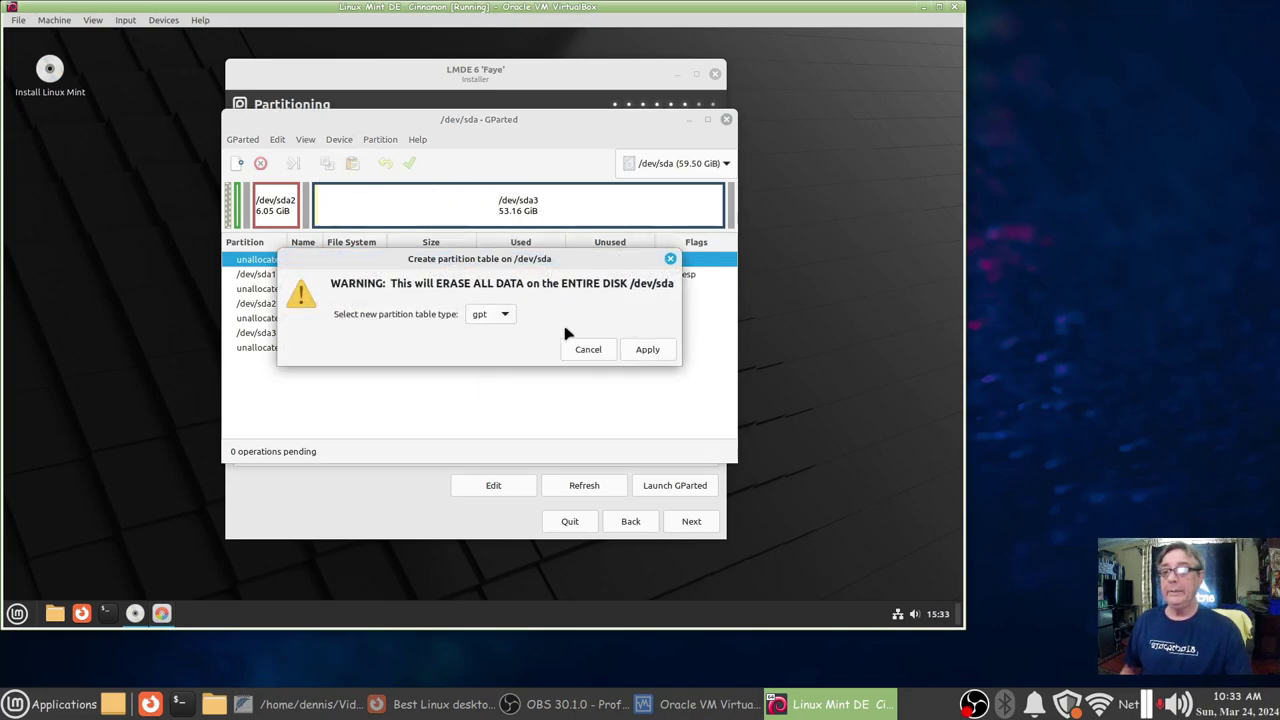
click(647, 352)
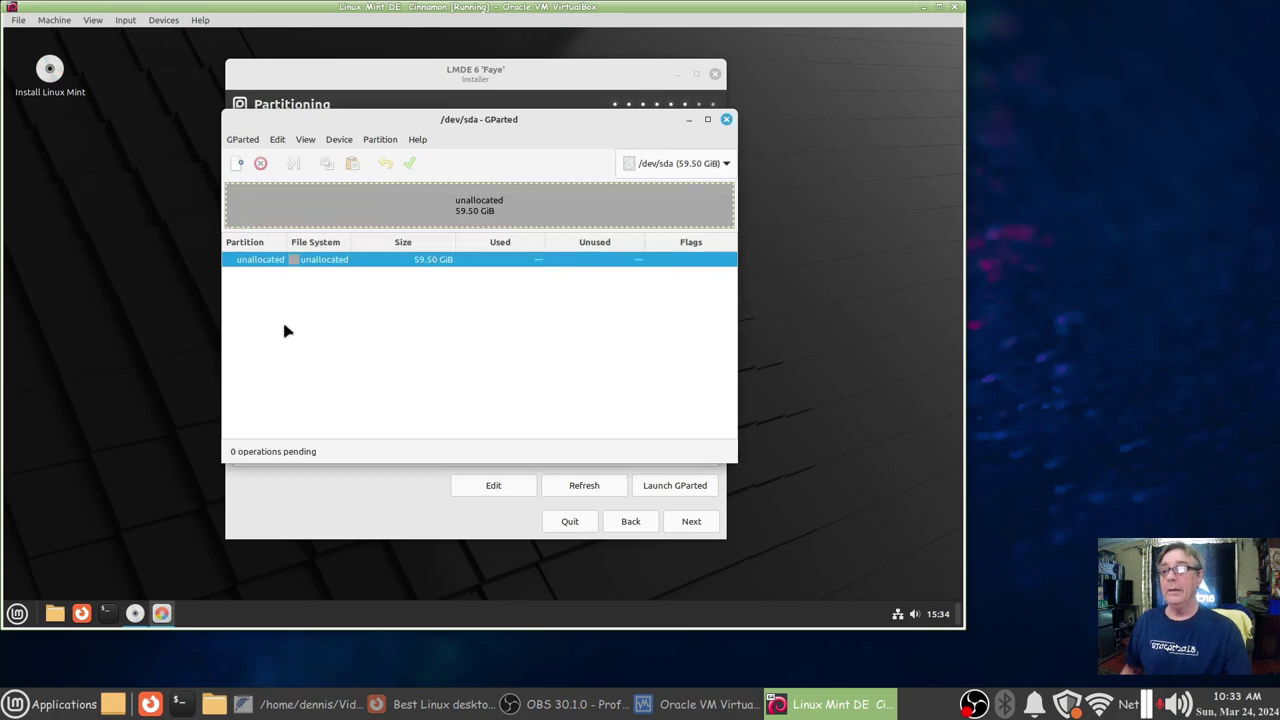
- Add a 512 MiB primary partition with the fat32 file system at the start of the unallocated disk
click(380, 139)
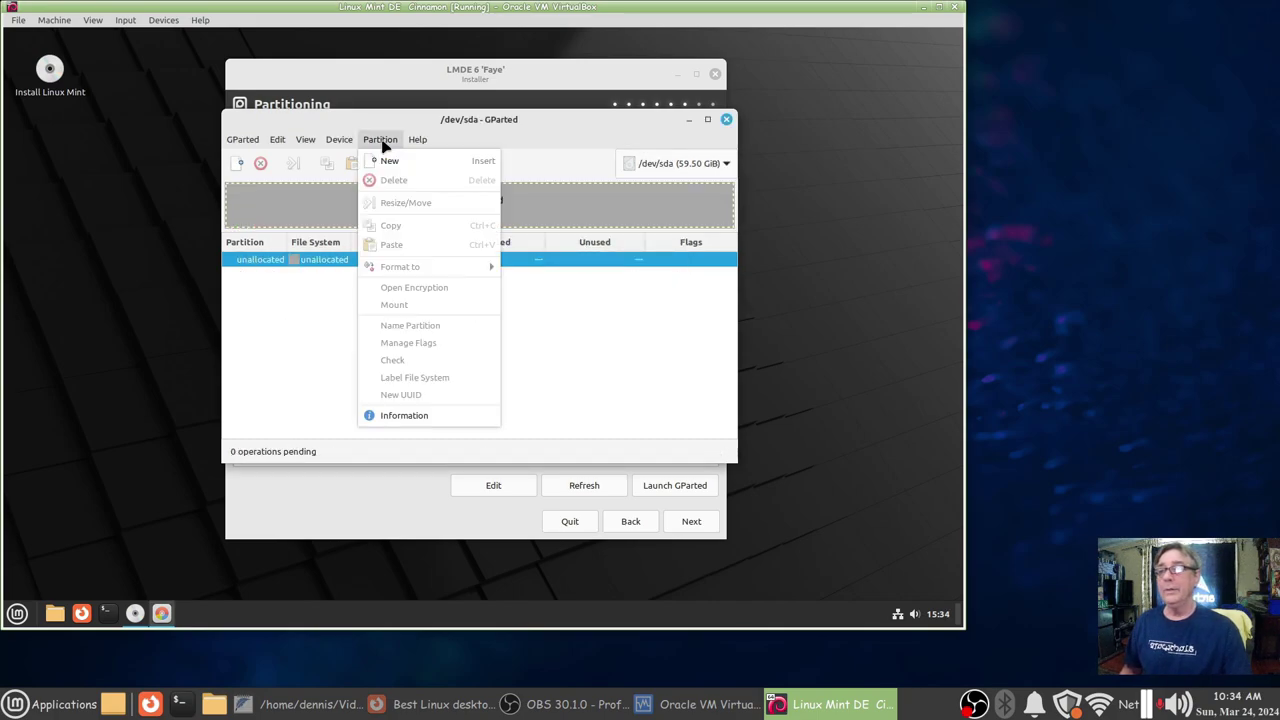
click(376, 162)
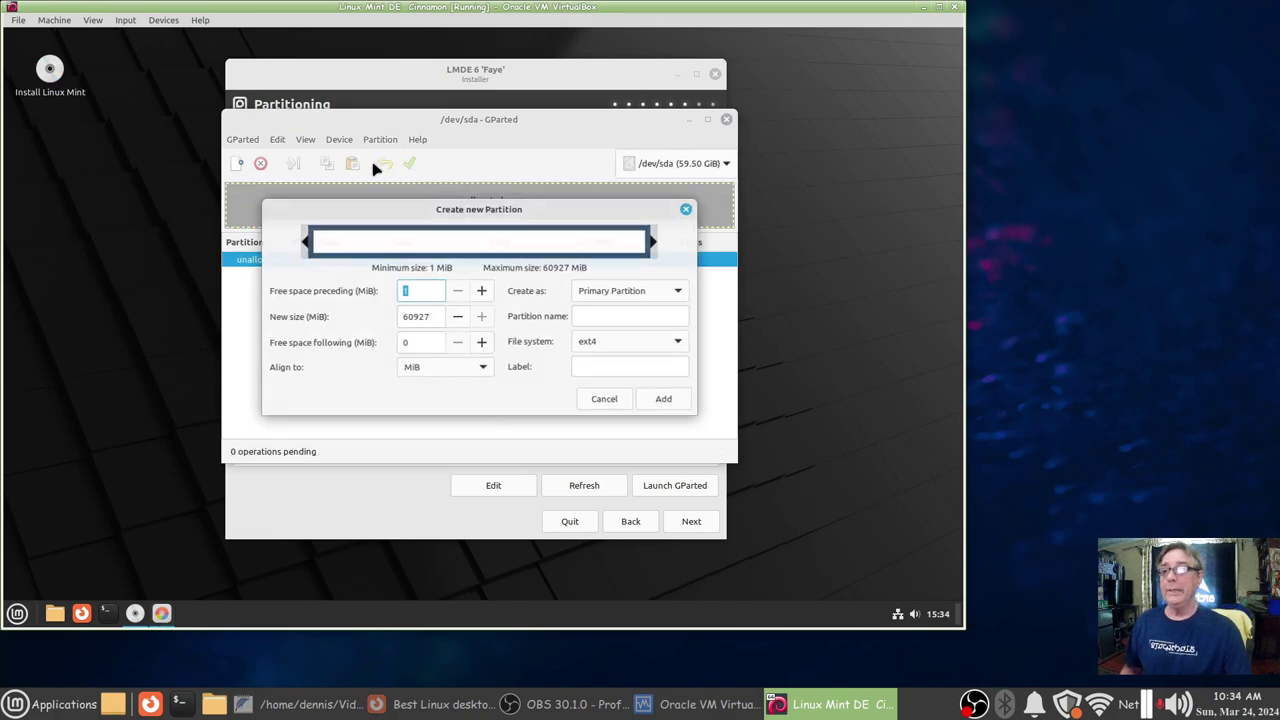
double_click(428, 316)
text(5)
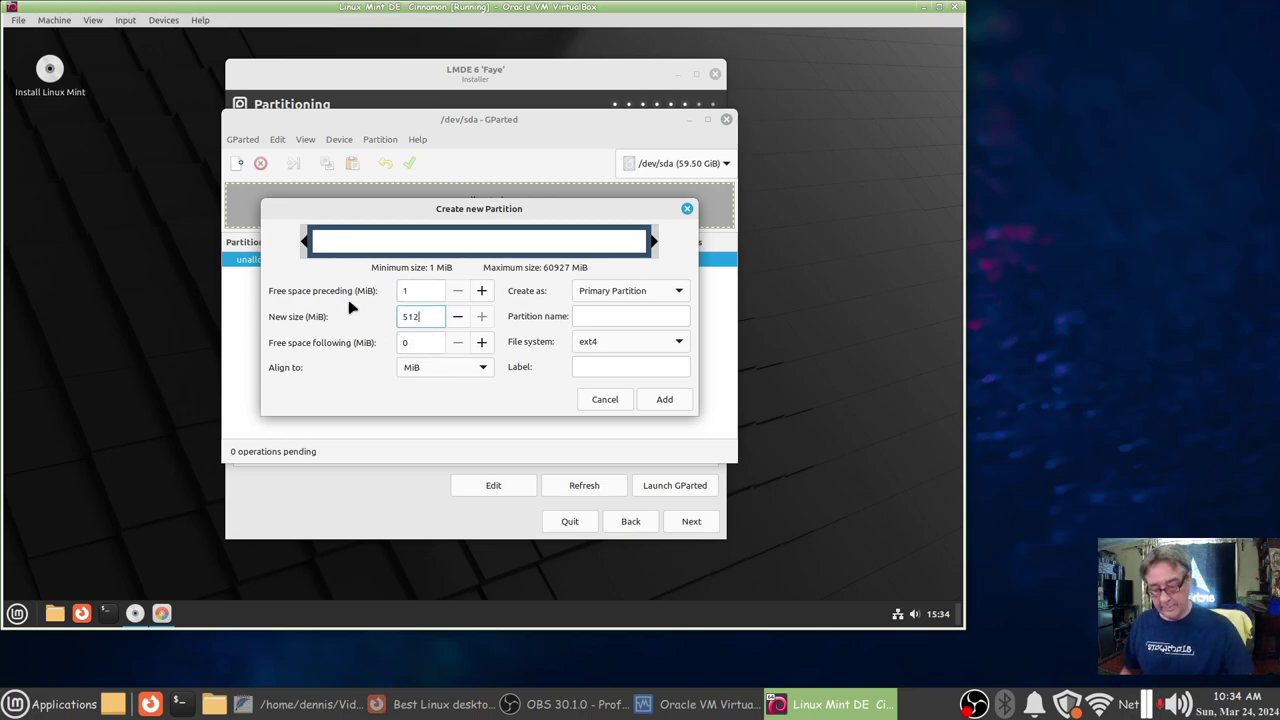
text(12)
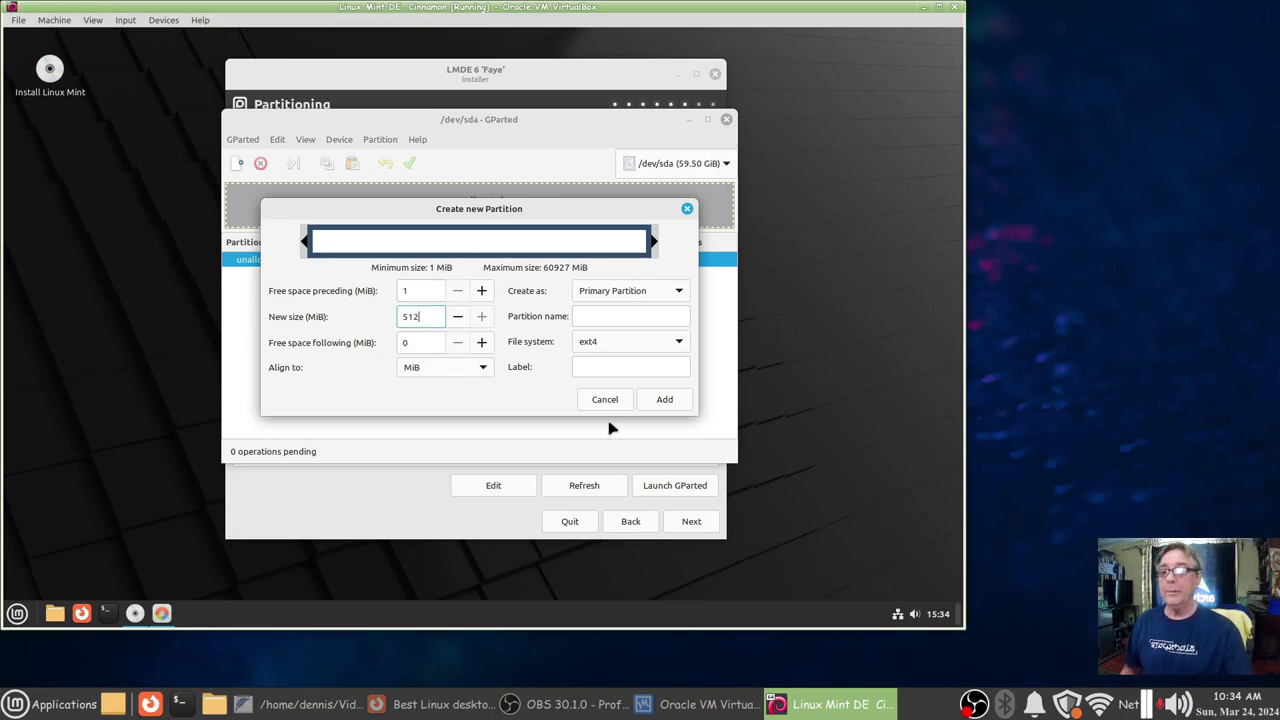
key(Tab)
click(679, 344)
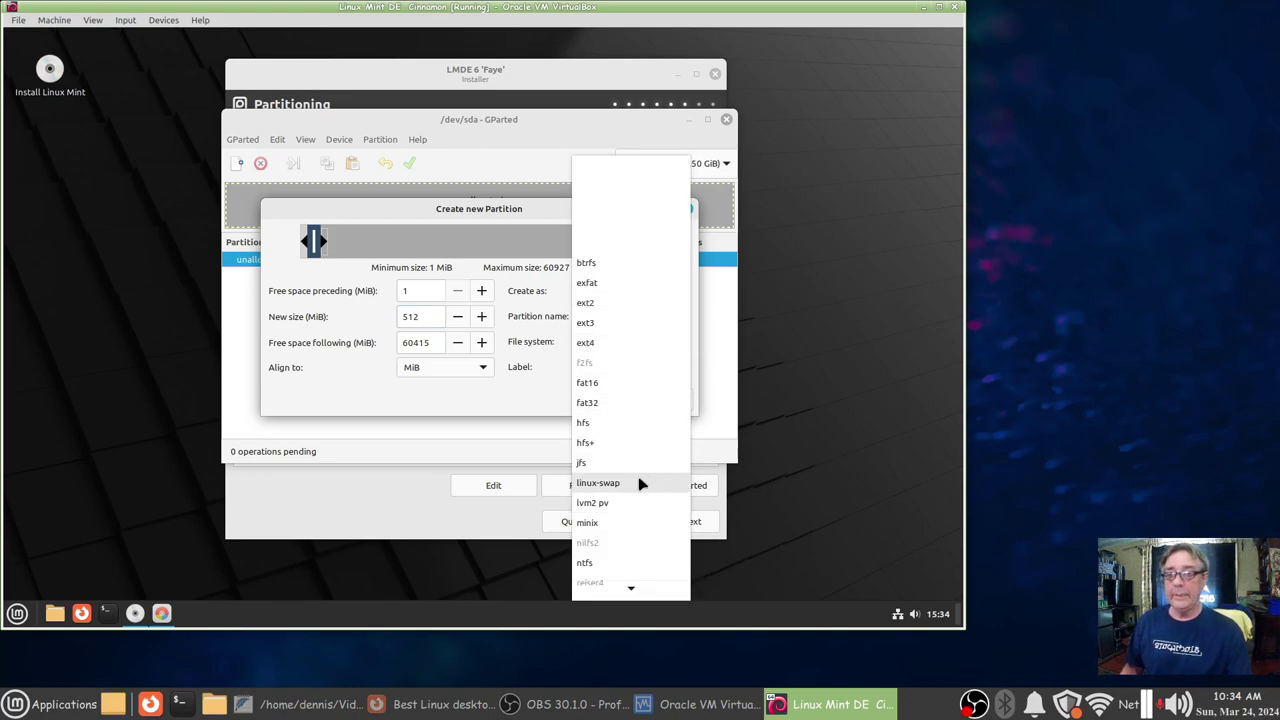
click(640, 403)
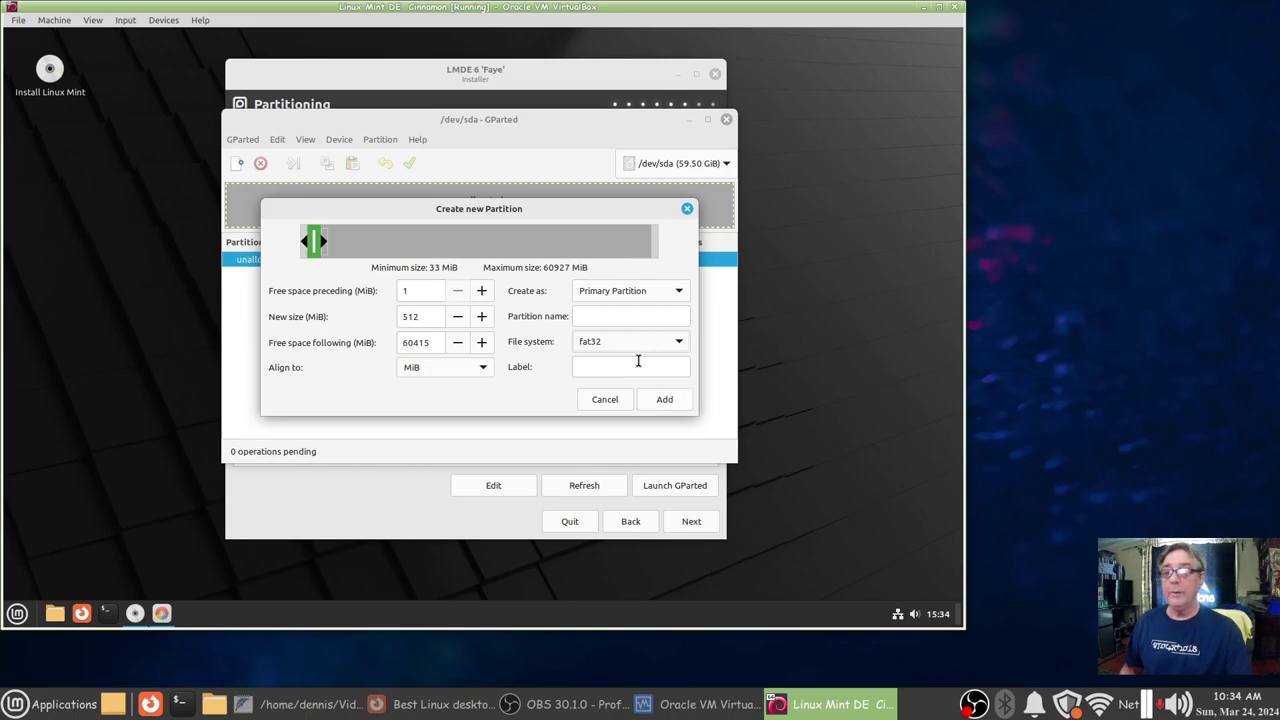
click(674, 404)
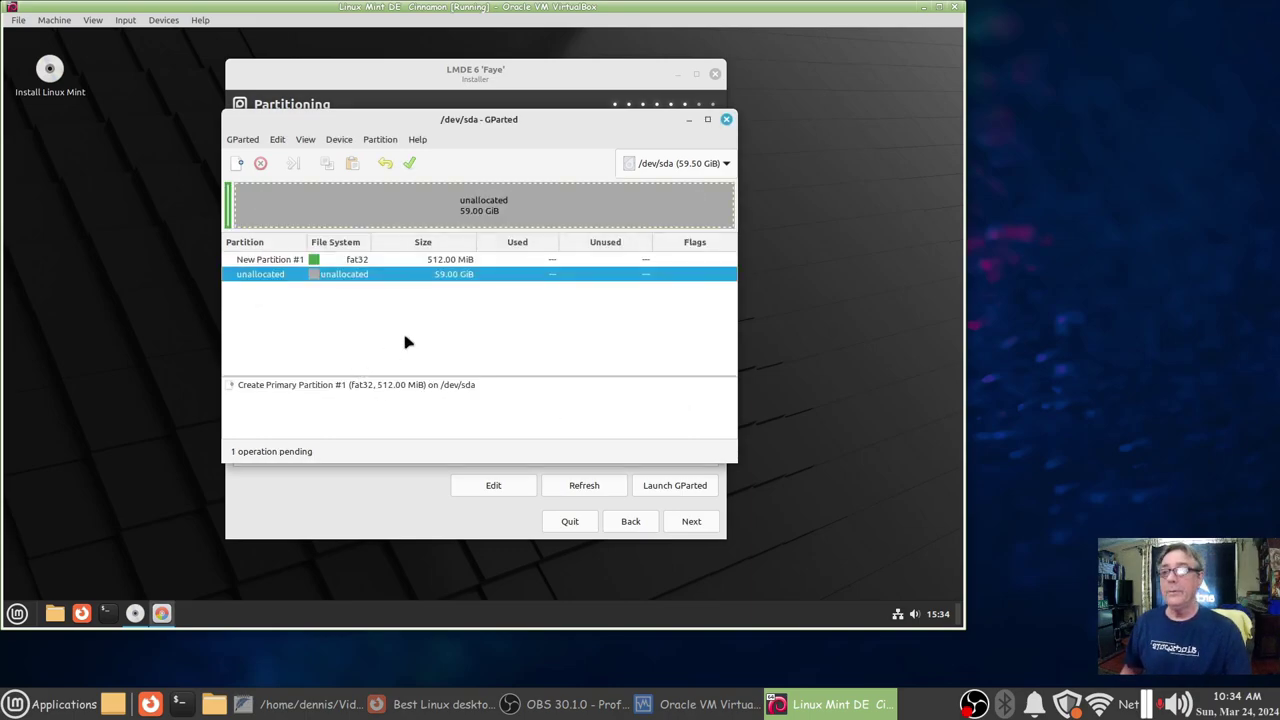
- Add an 8192 MiB primary partition with the linux-swap file system in the unallocated space
right_click(440, 274)
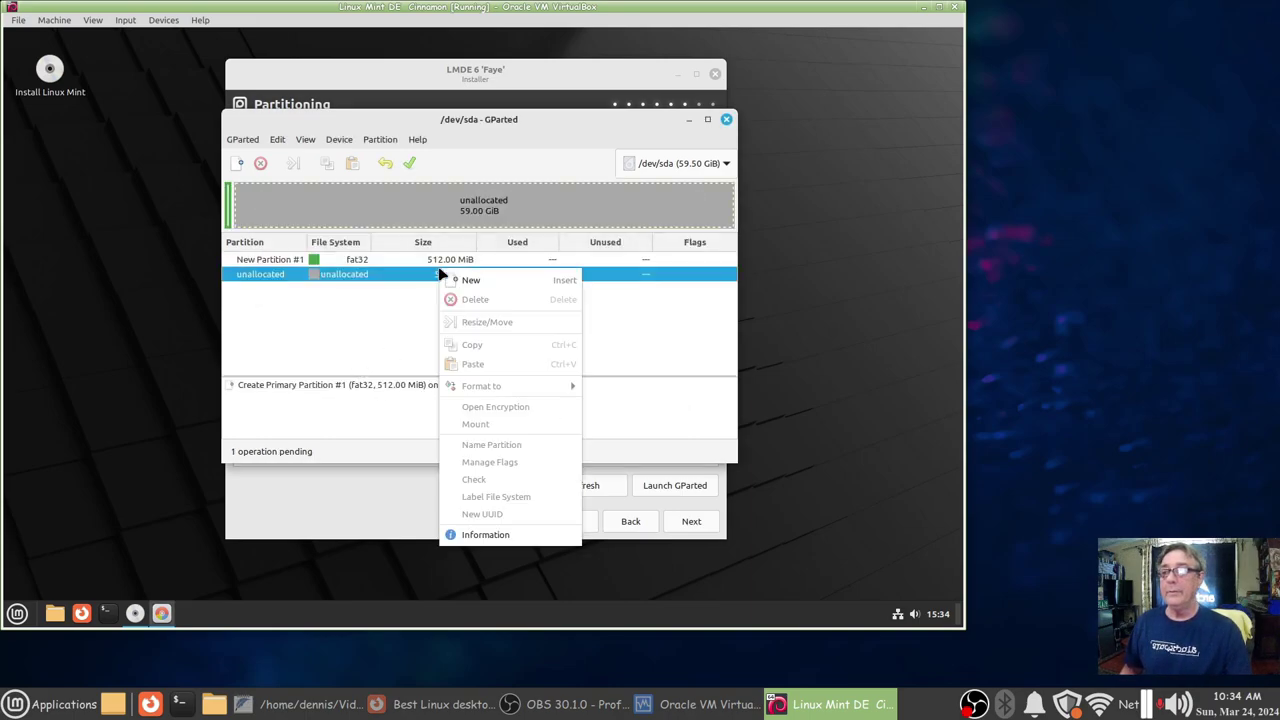
click(457, 280)
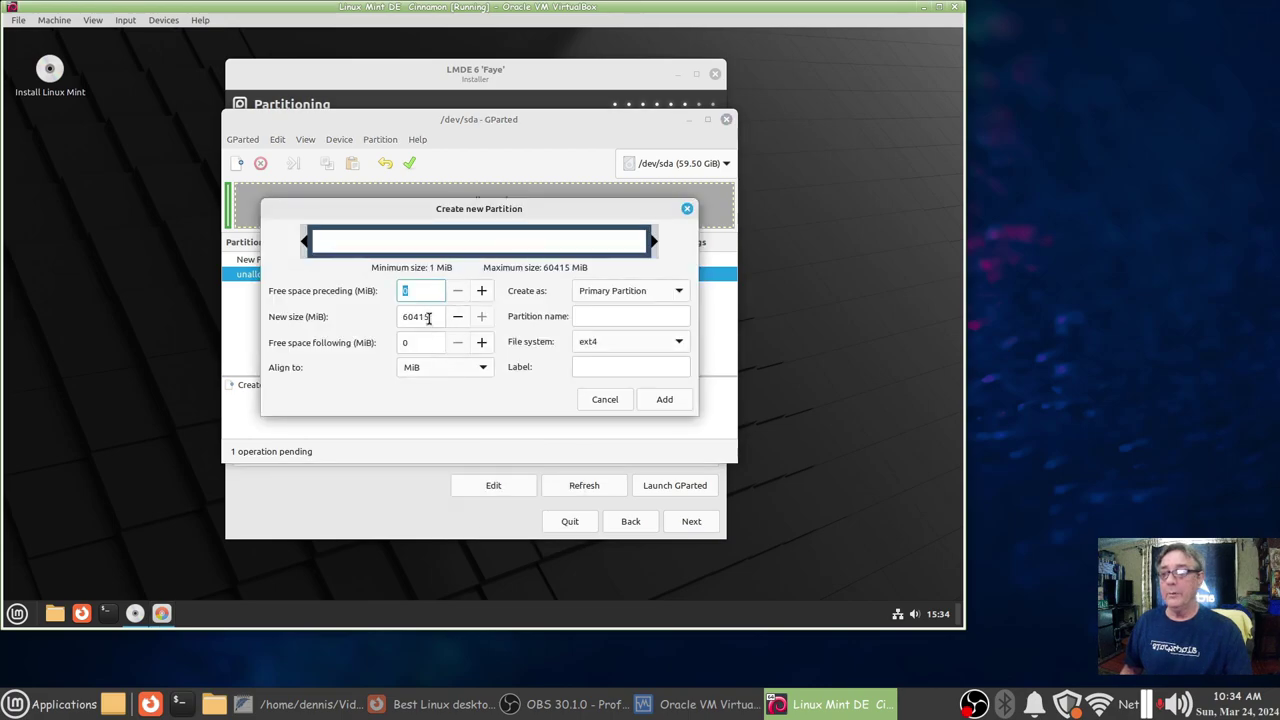
double_click(424, 317)
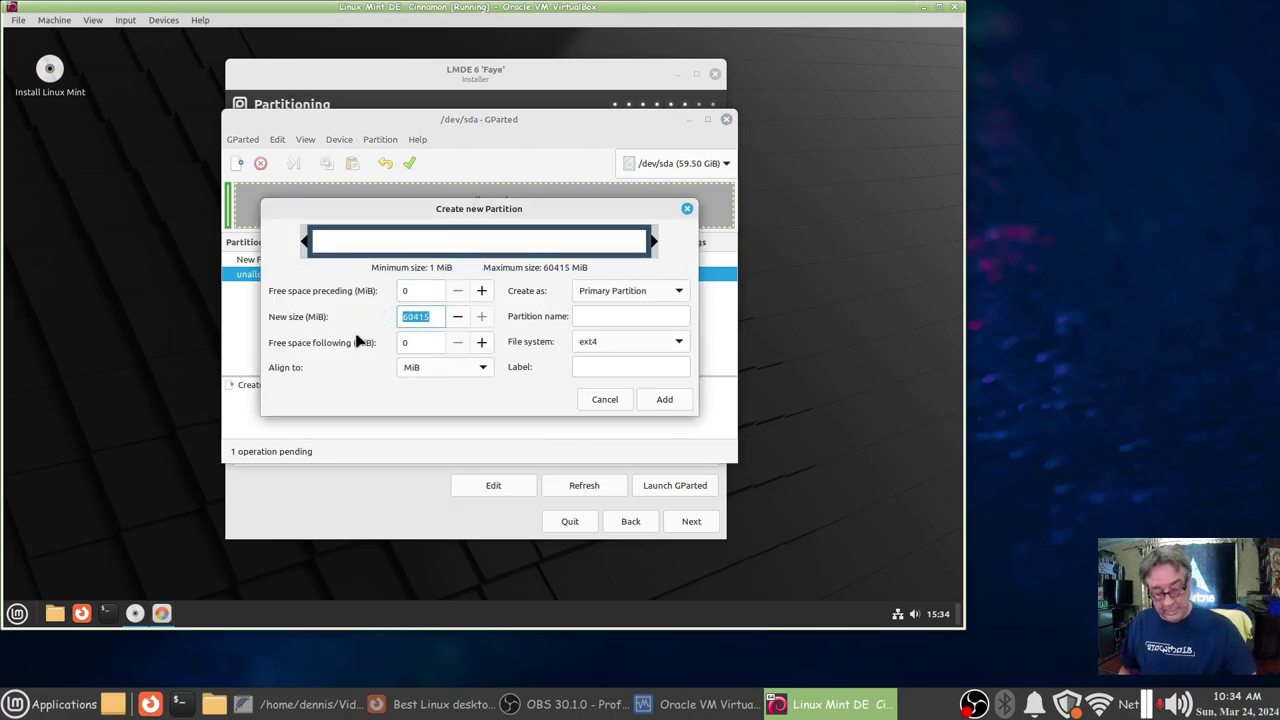
text(8192)
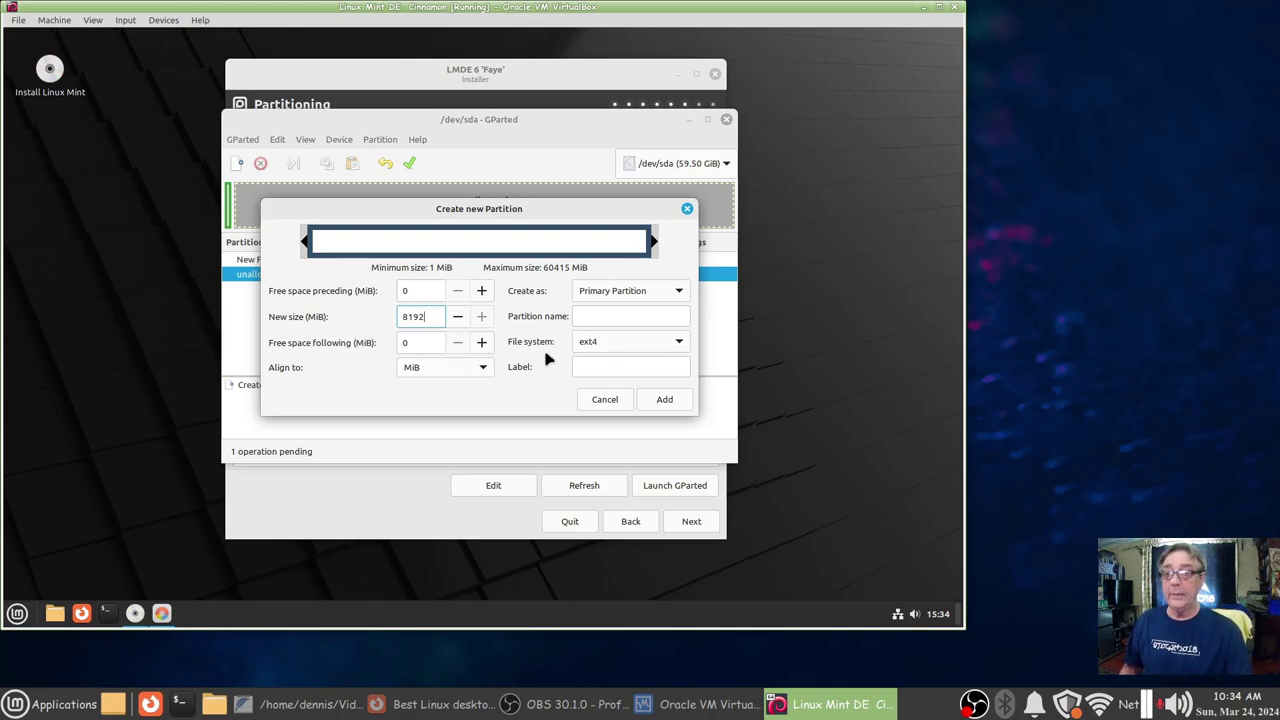
click(676, 344)
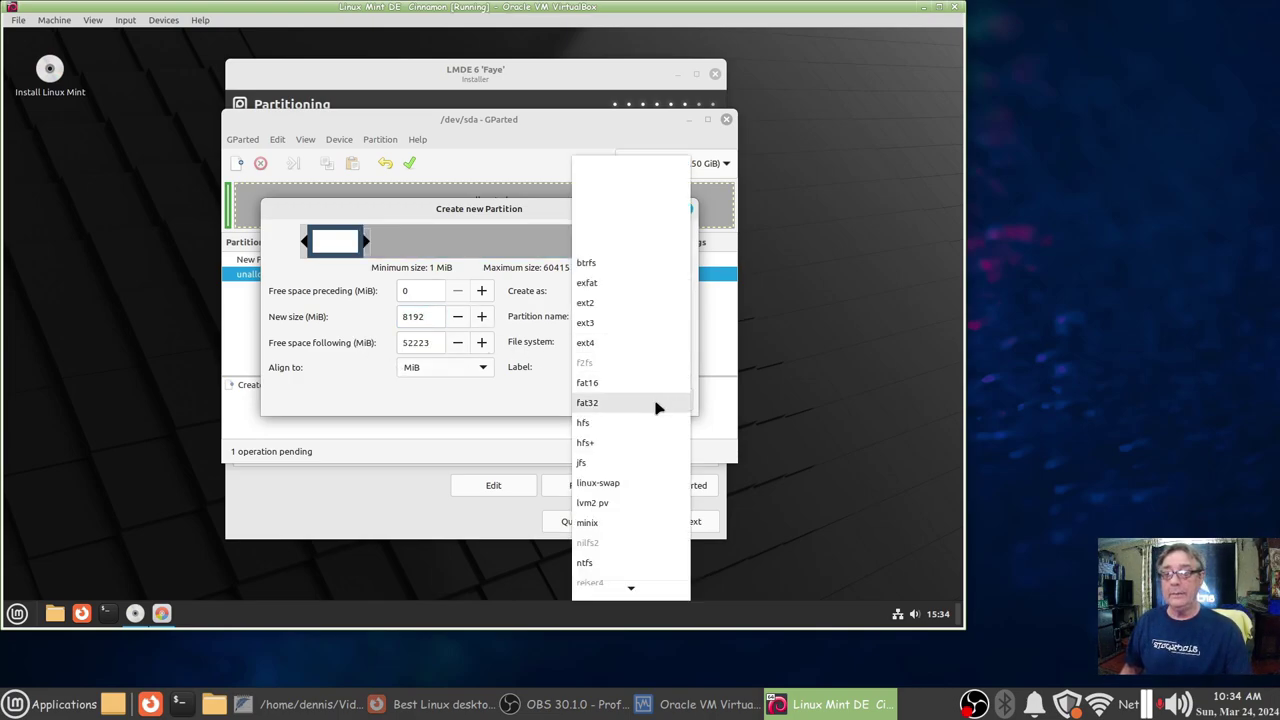
click(650, 484)
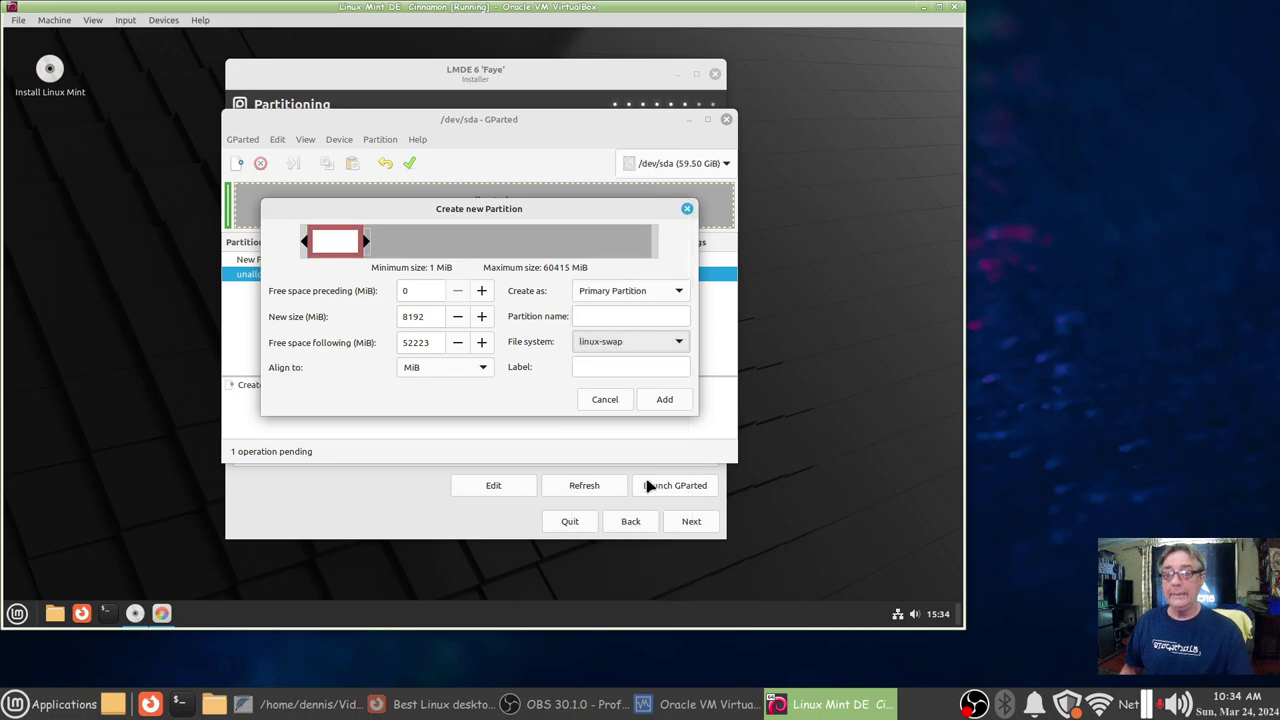
click(677, 406)
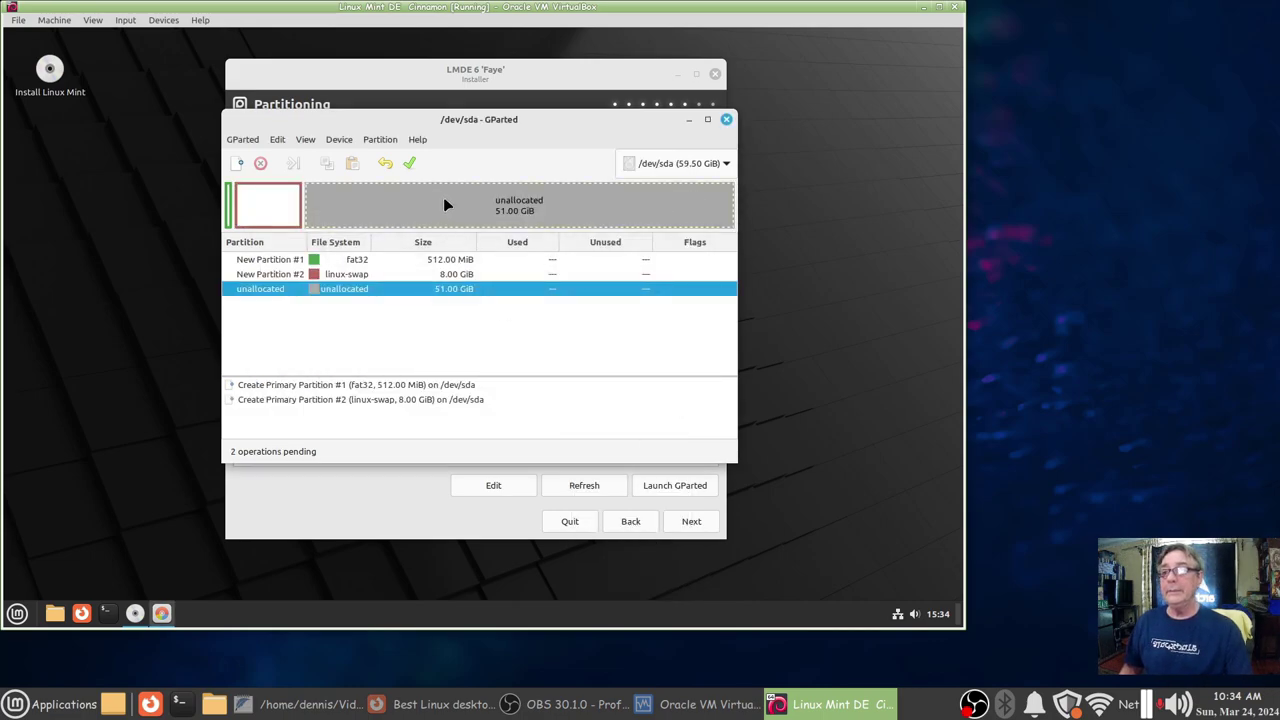
- Add an ext4 primary partition filling the remaining 52223 MiB of unallocated space and apply all pending operations to the disk
right_click(378, 289)
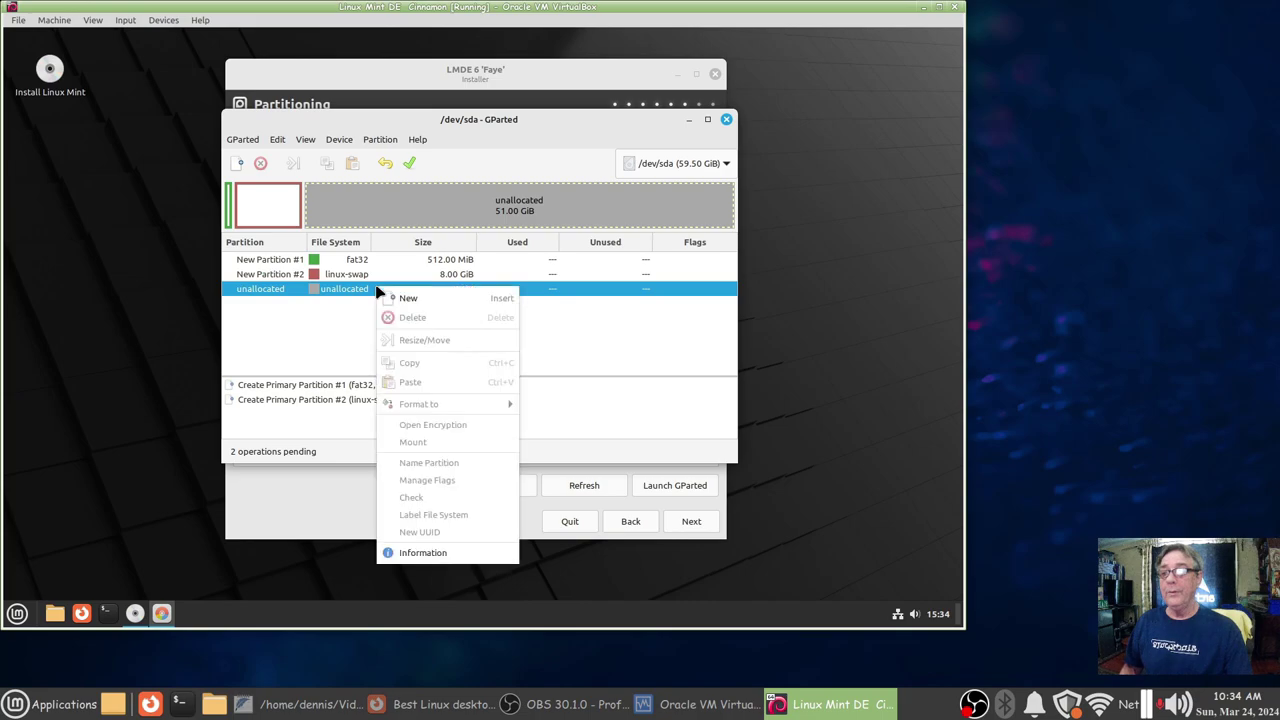
click(389, 296)
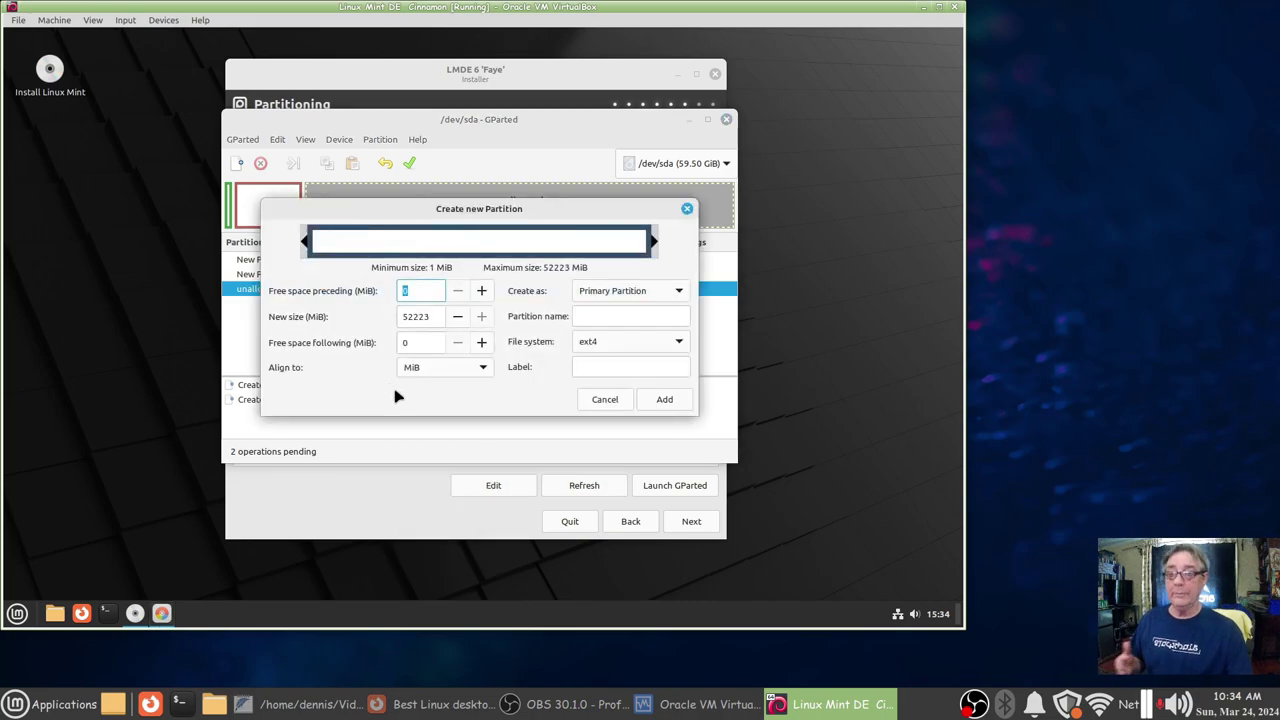
click(665, 402)
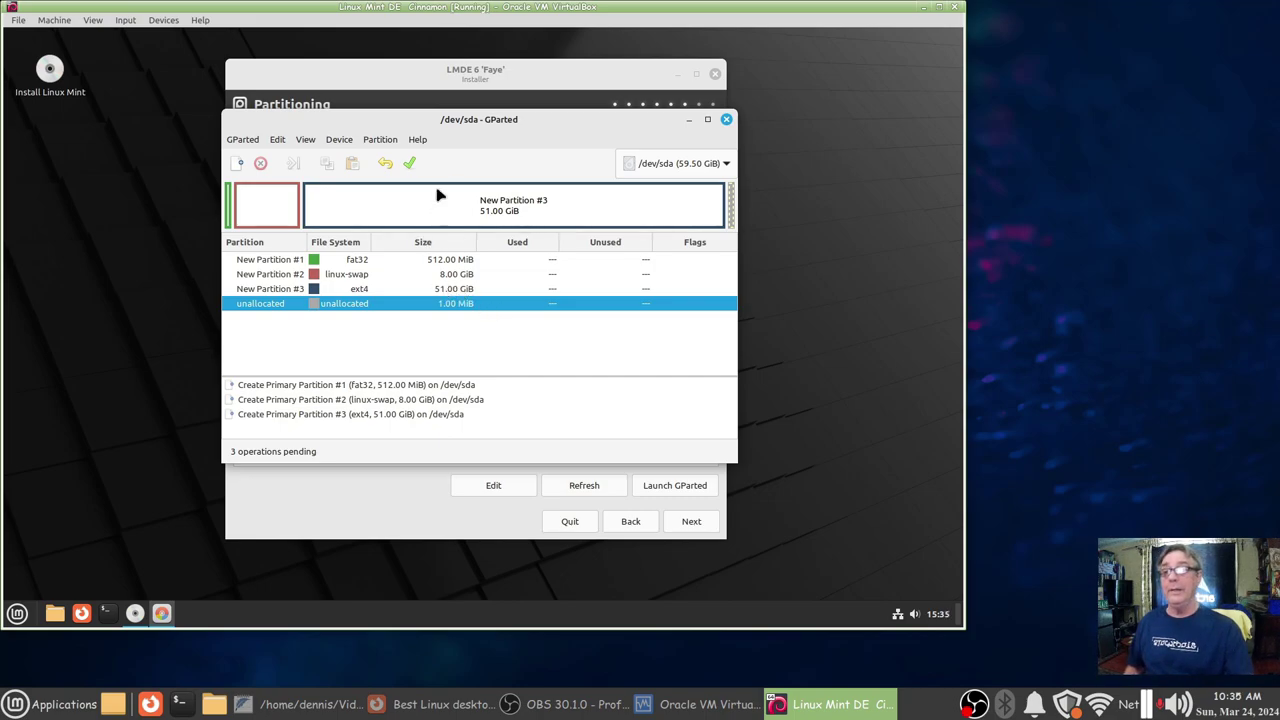
click(411, 165)
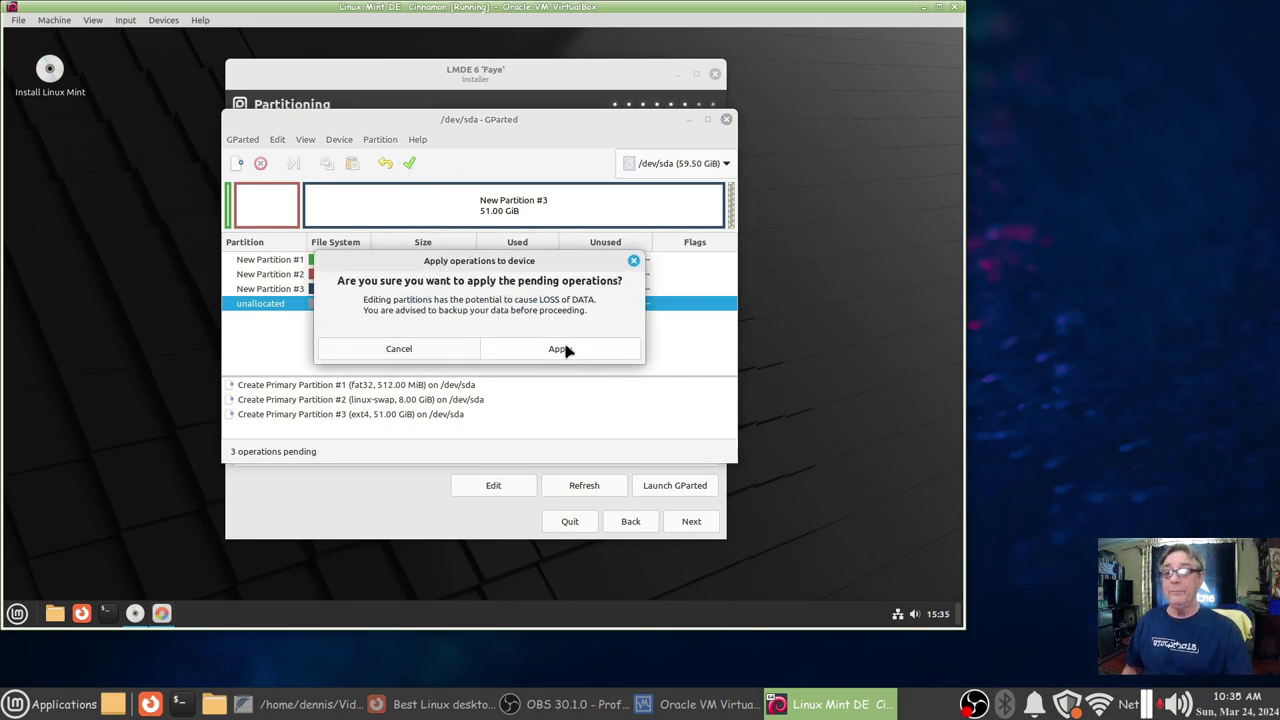
click(560, 349)
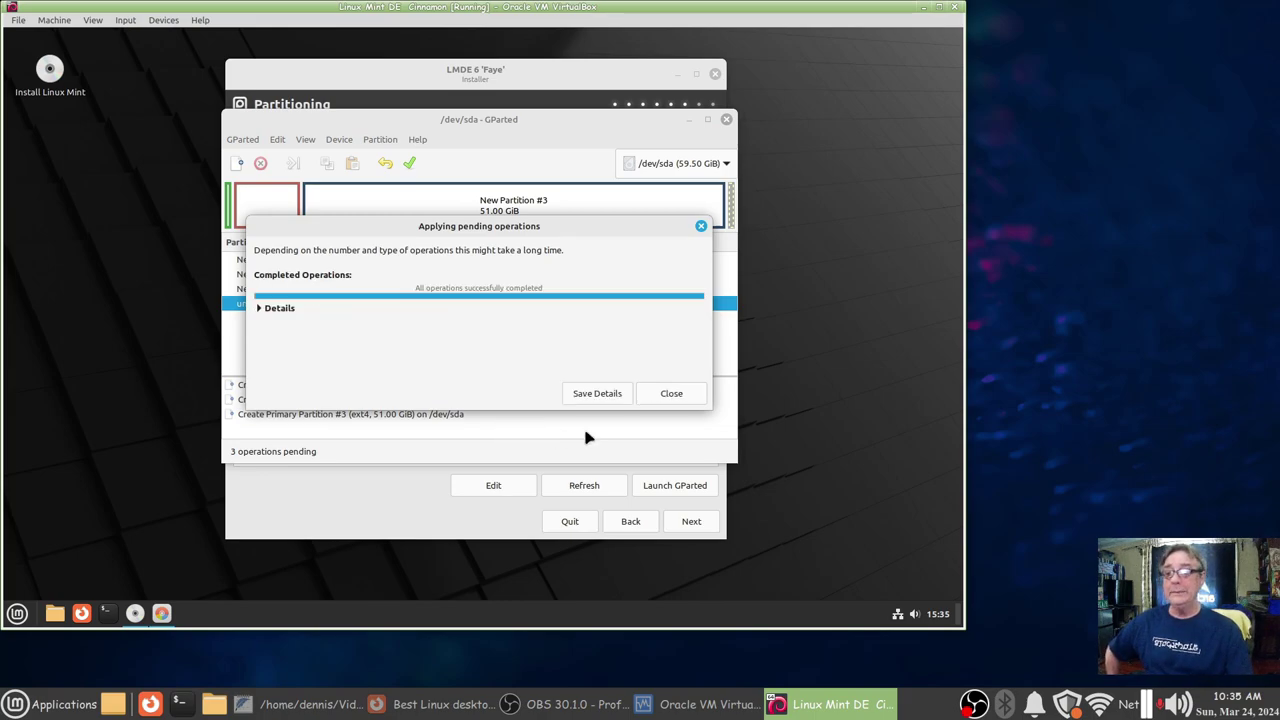
click(688, 397)
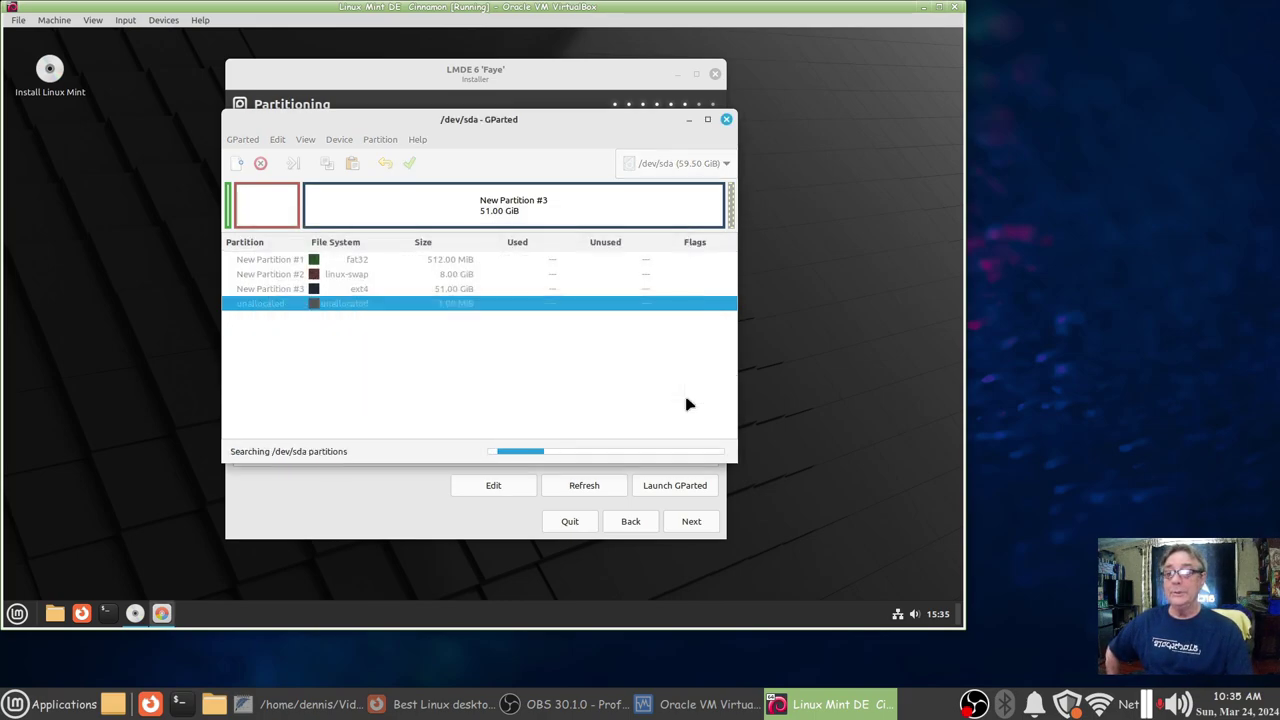
- Enable the boot flag on the fat32 partition /dev/sda1
click(634, 263)
right_click(634, 263)
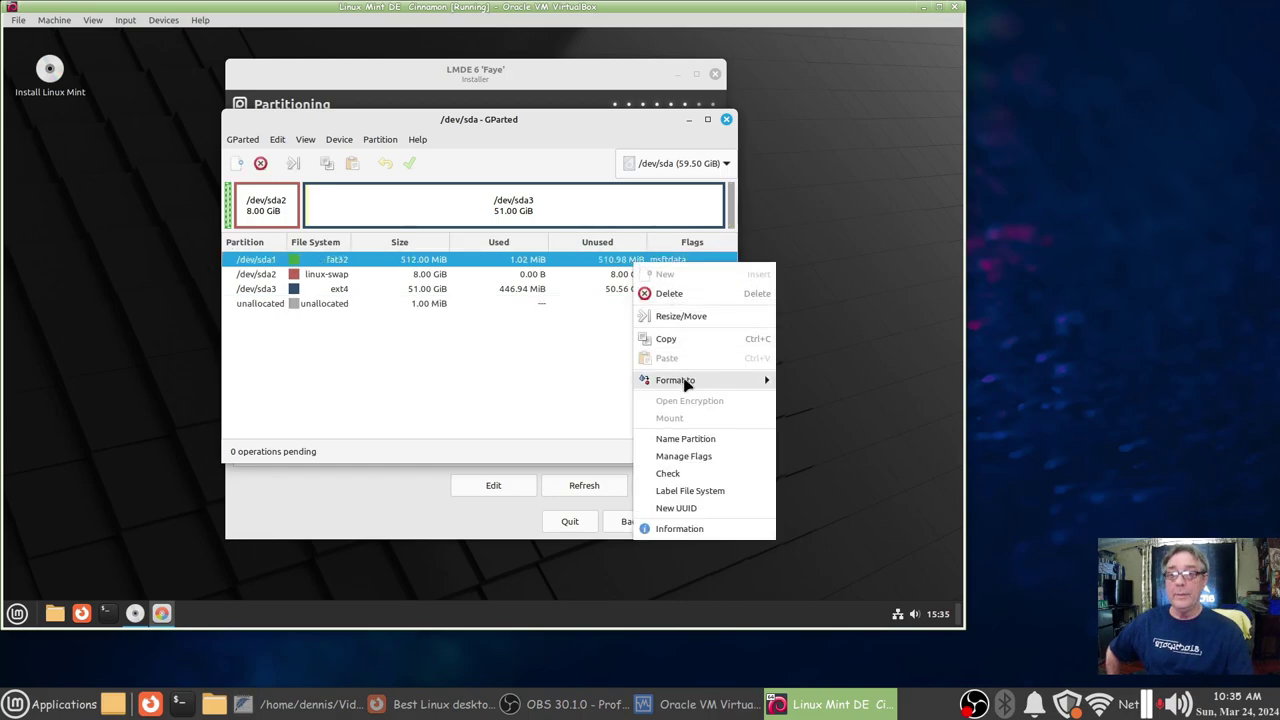
click(691, 457)
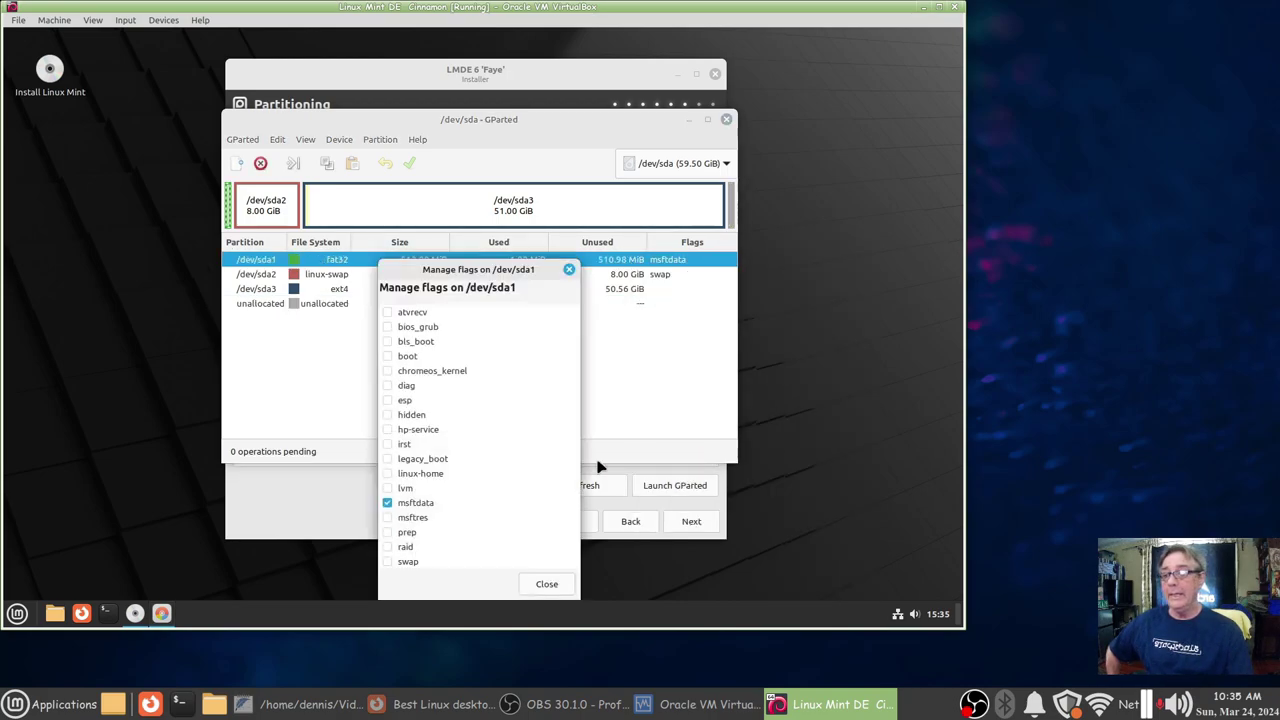
click(388, 357)
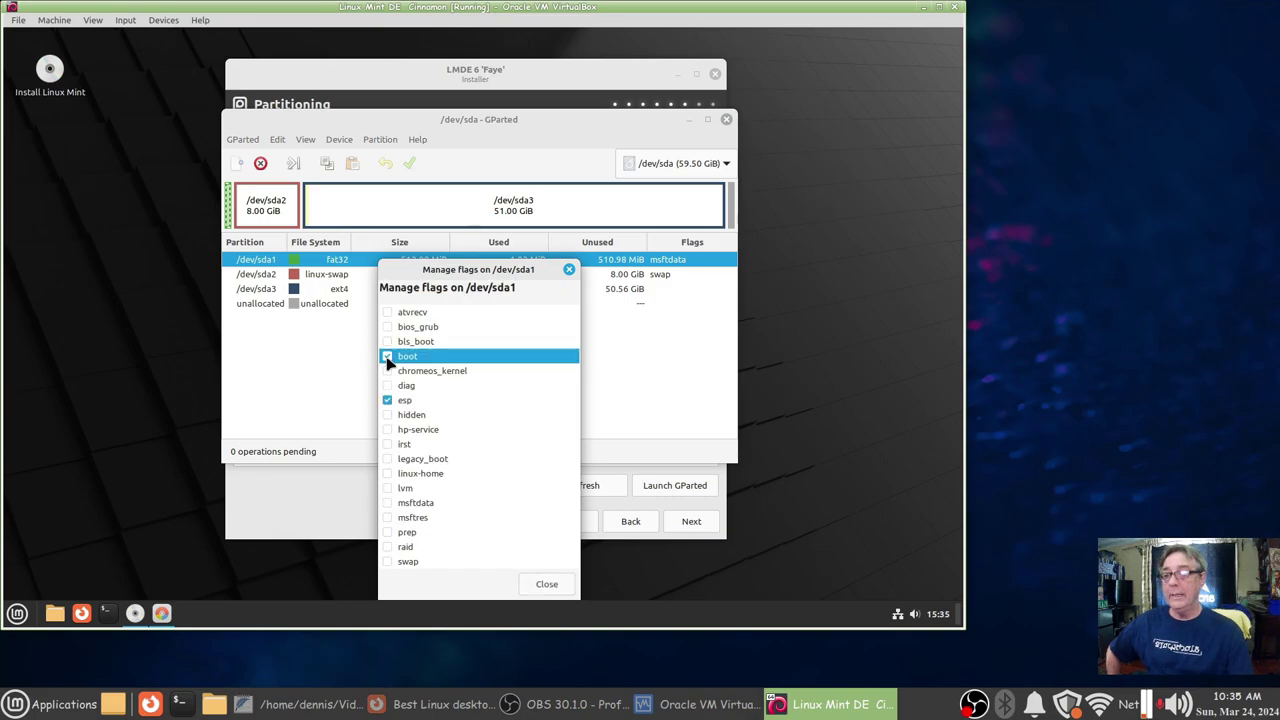
click(546, 586)
- Check the flags of the linux-swap partition and the ext4 partition /dev/sda3 without changing them
click(655, 276)
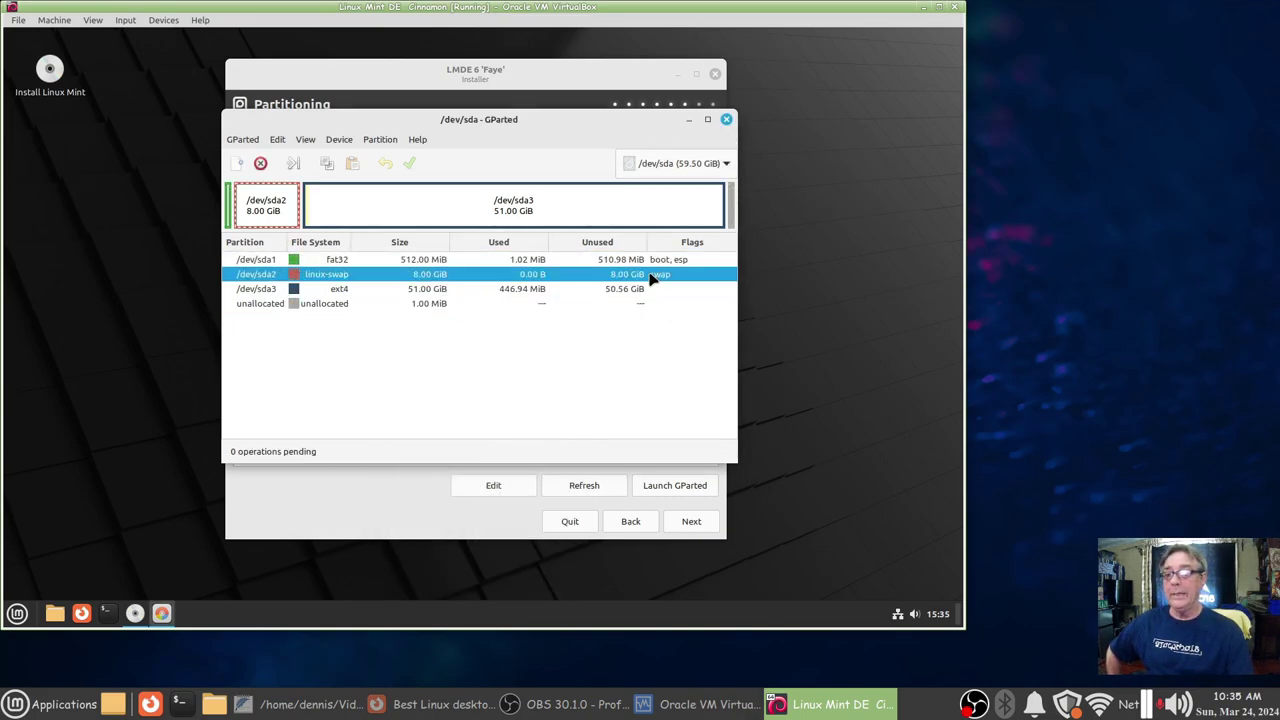
click(452, 290)
right_click(452, 290)
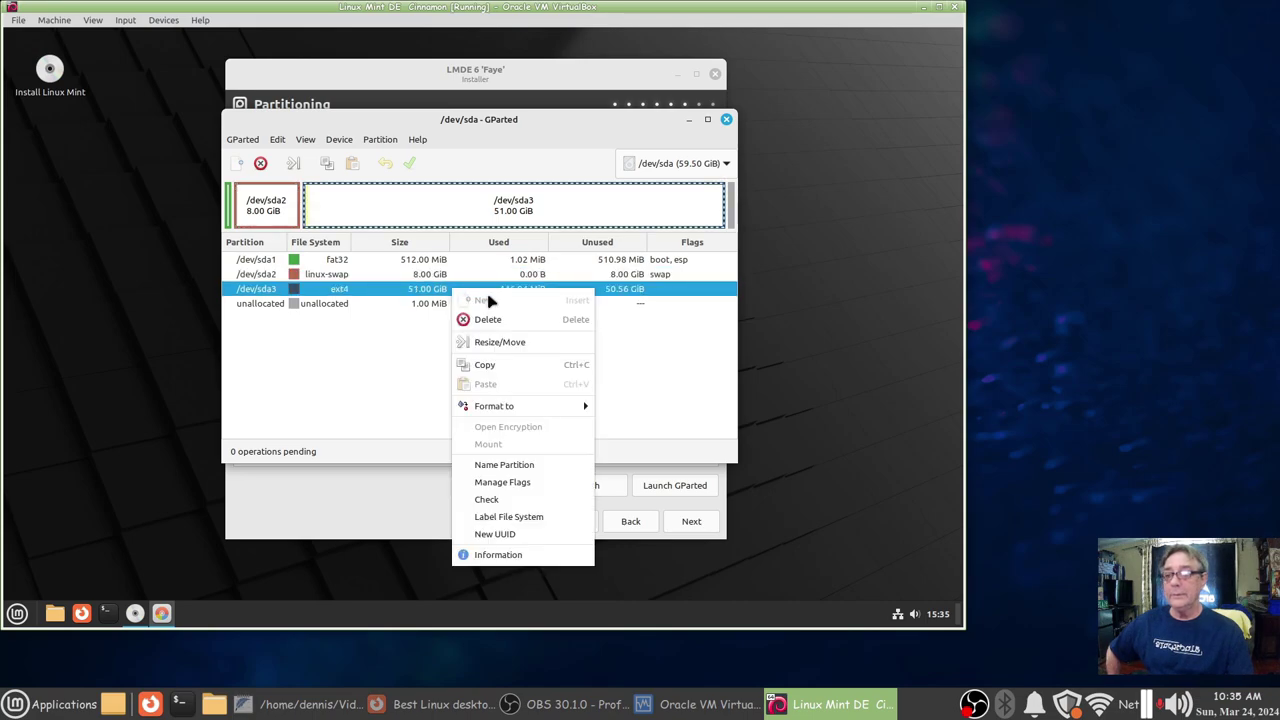
click(520, 482)
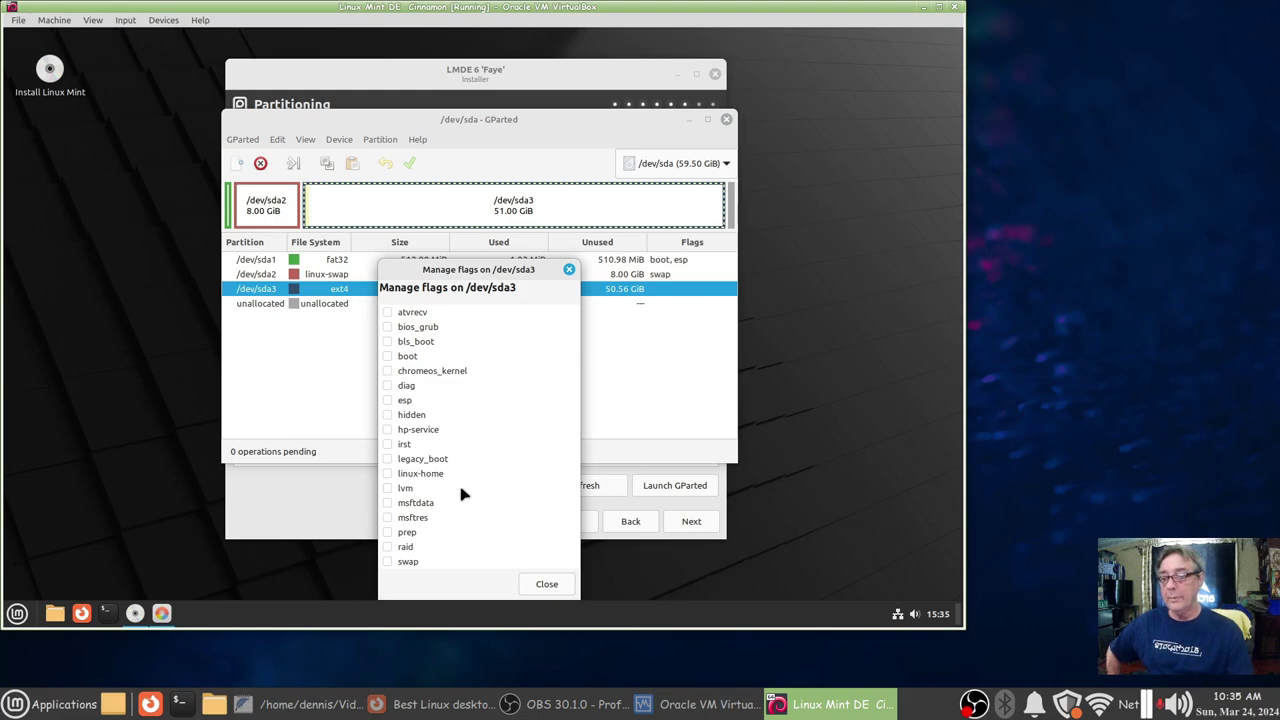
click(546, 585)
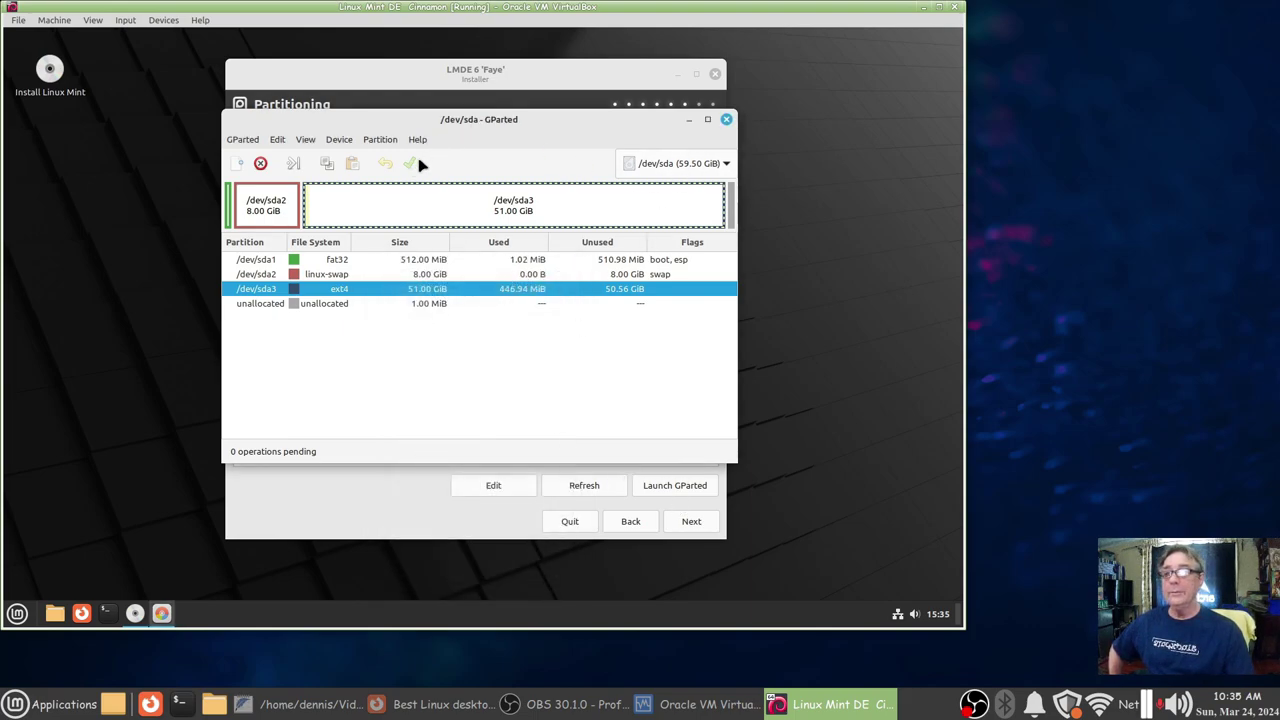
- Close GParted, refresh the installer's partition list and try to proceed to the following page
click(727, 120)
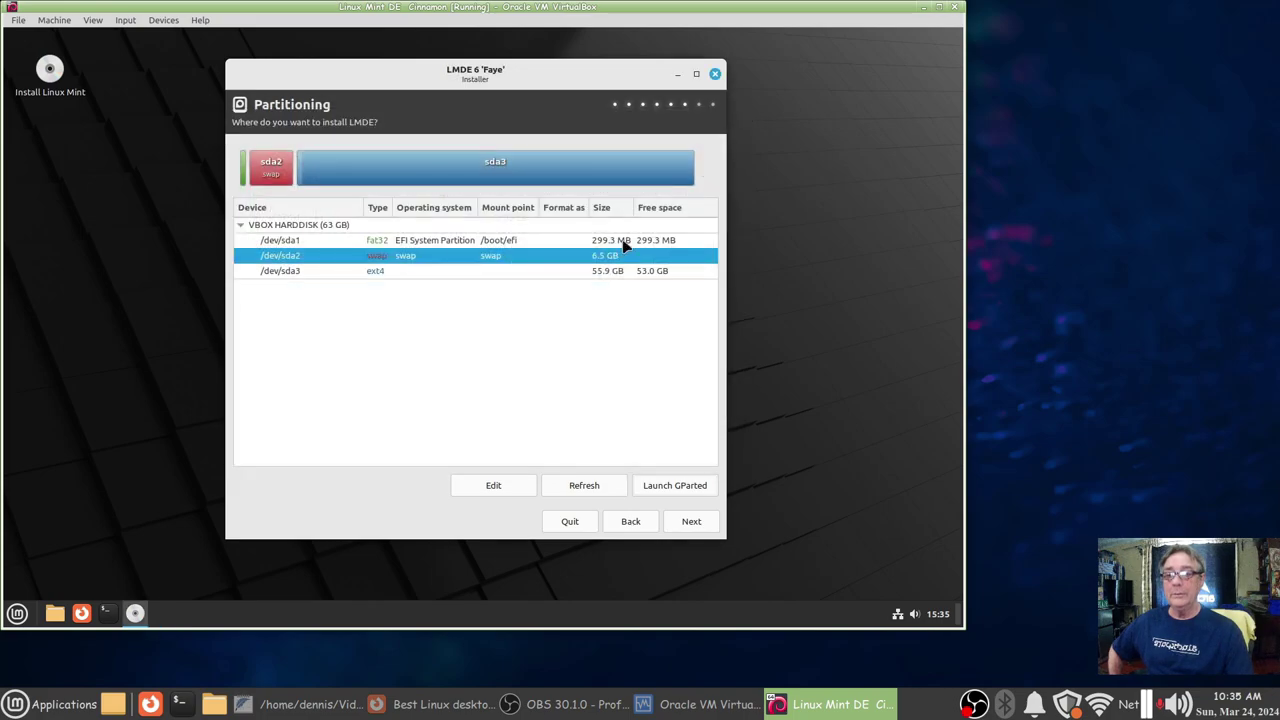
click(586, 486)
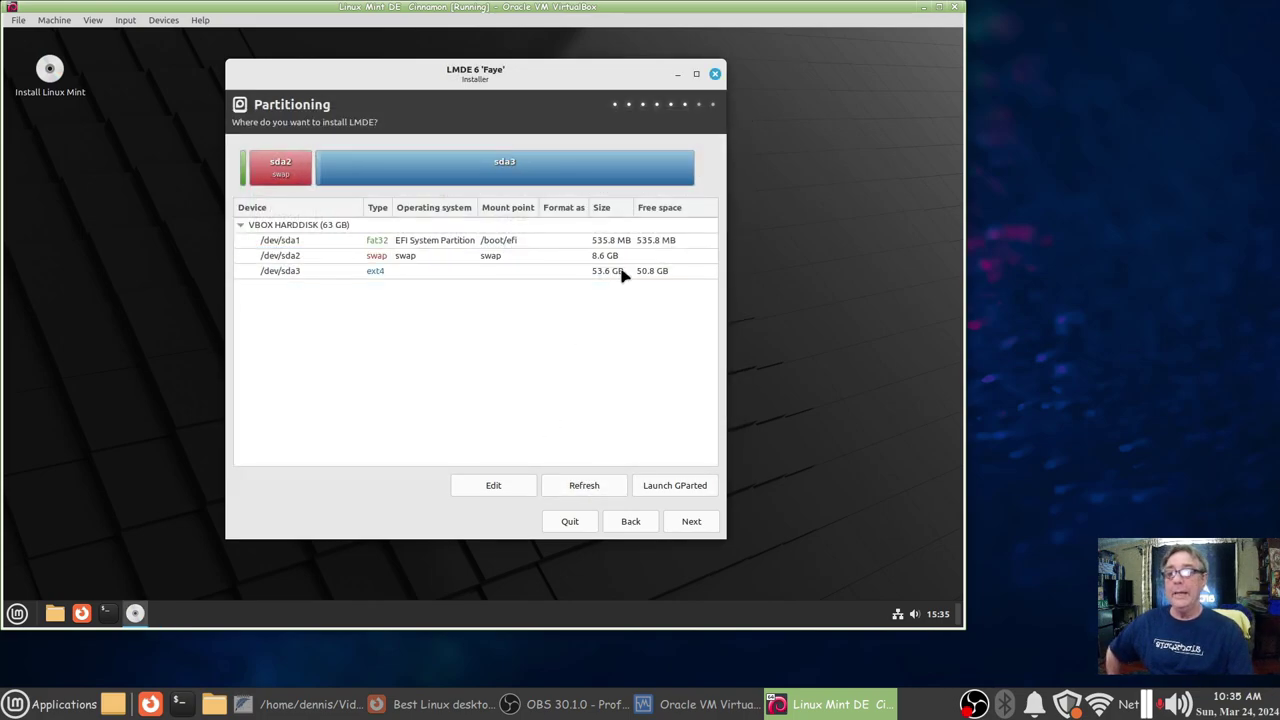
click(592, 486)
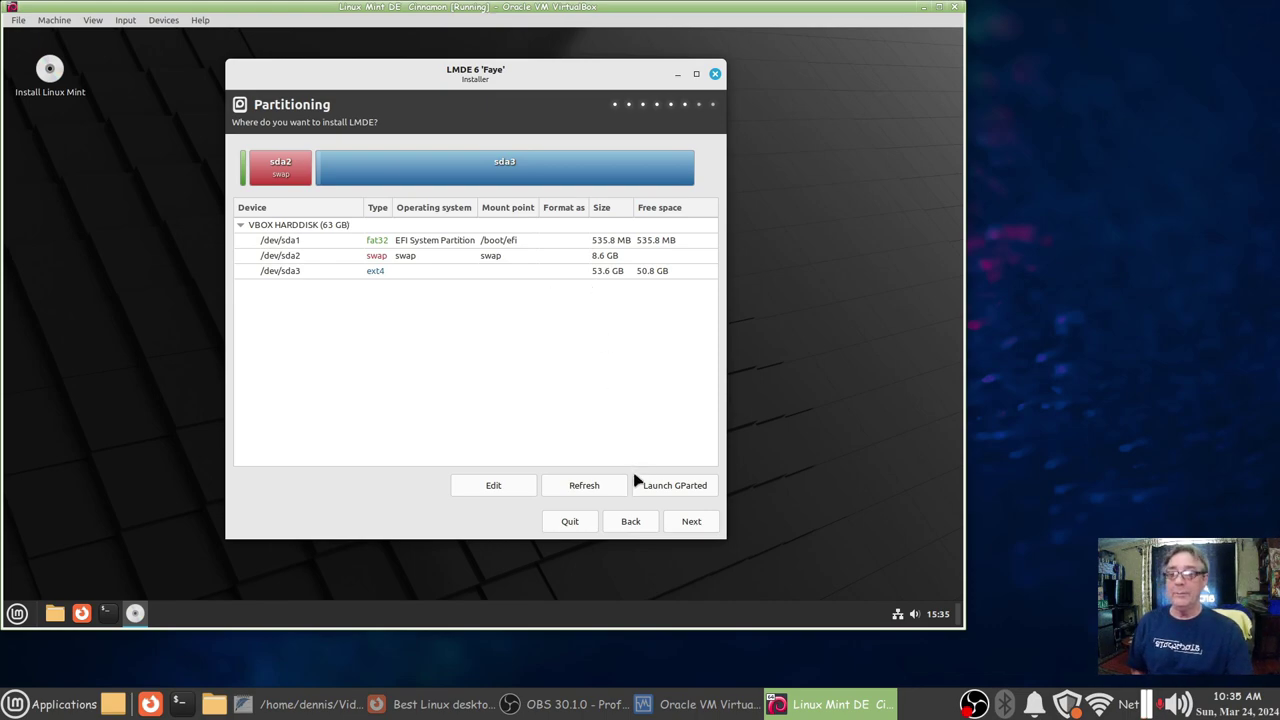
click(692, 521)
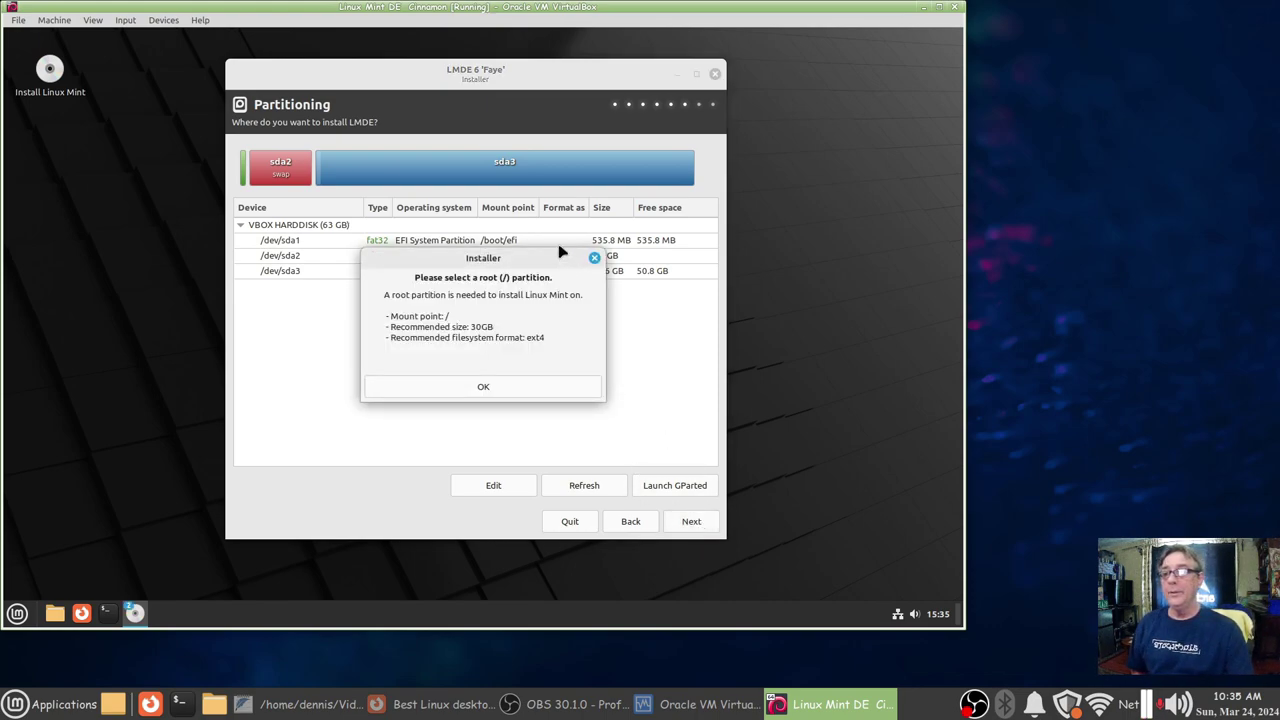
click(479, 386)
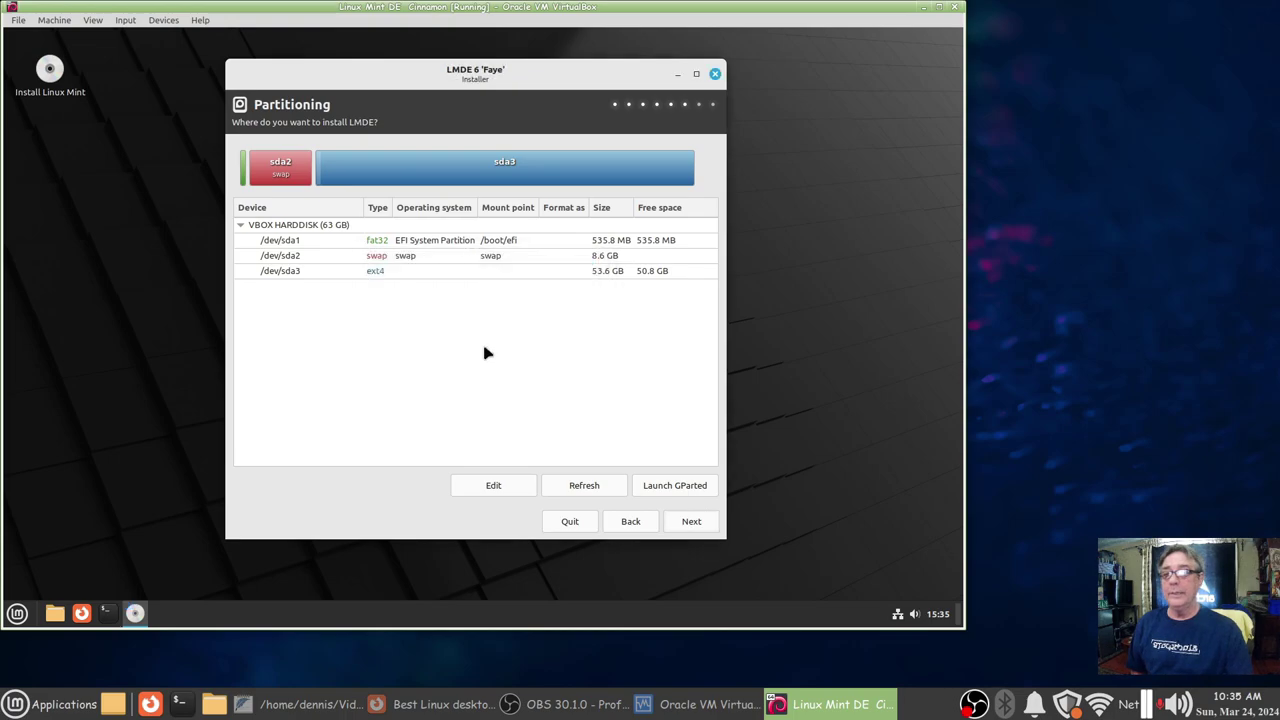
- Assign /dev/sda3 to the root mount point / and refresh the partition list
click(503, 278)
right_click(503, 278)
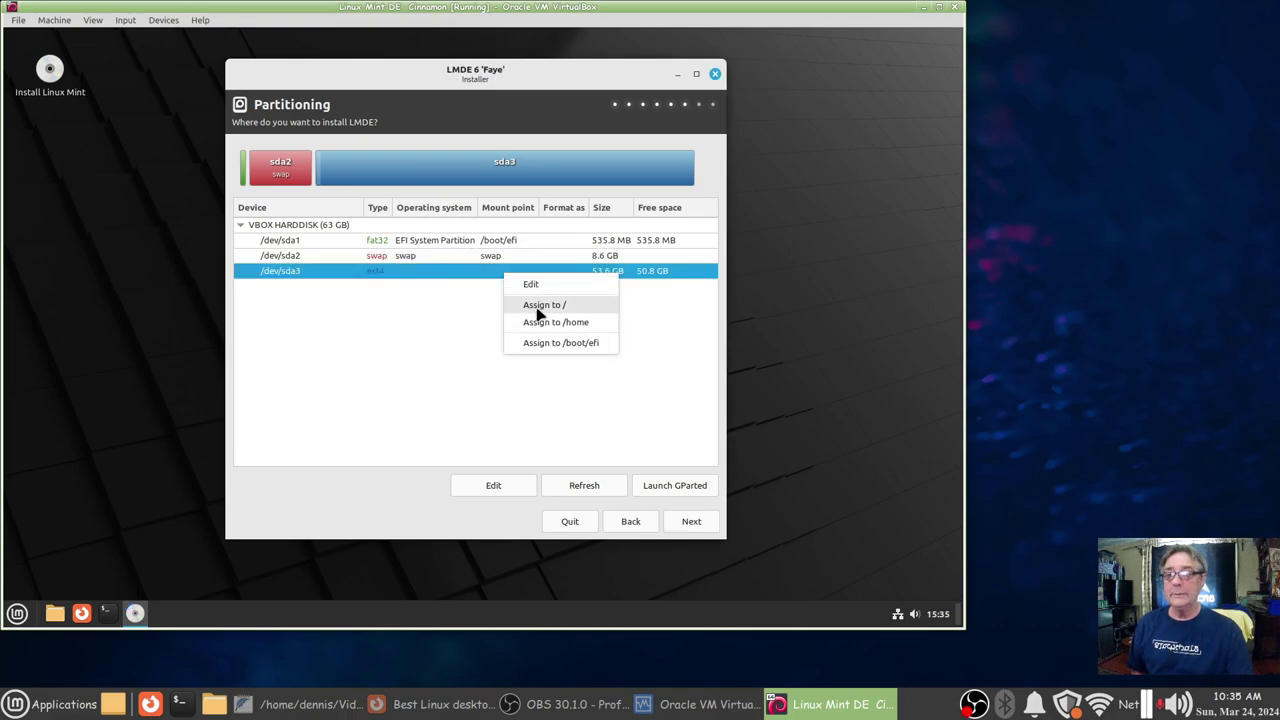
click(535, 306)
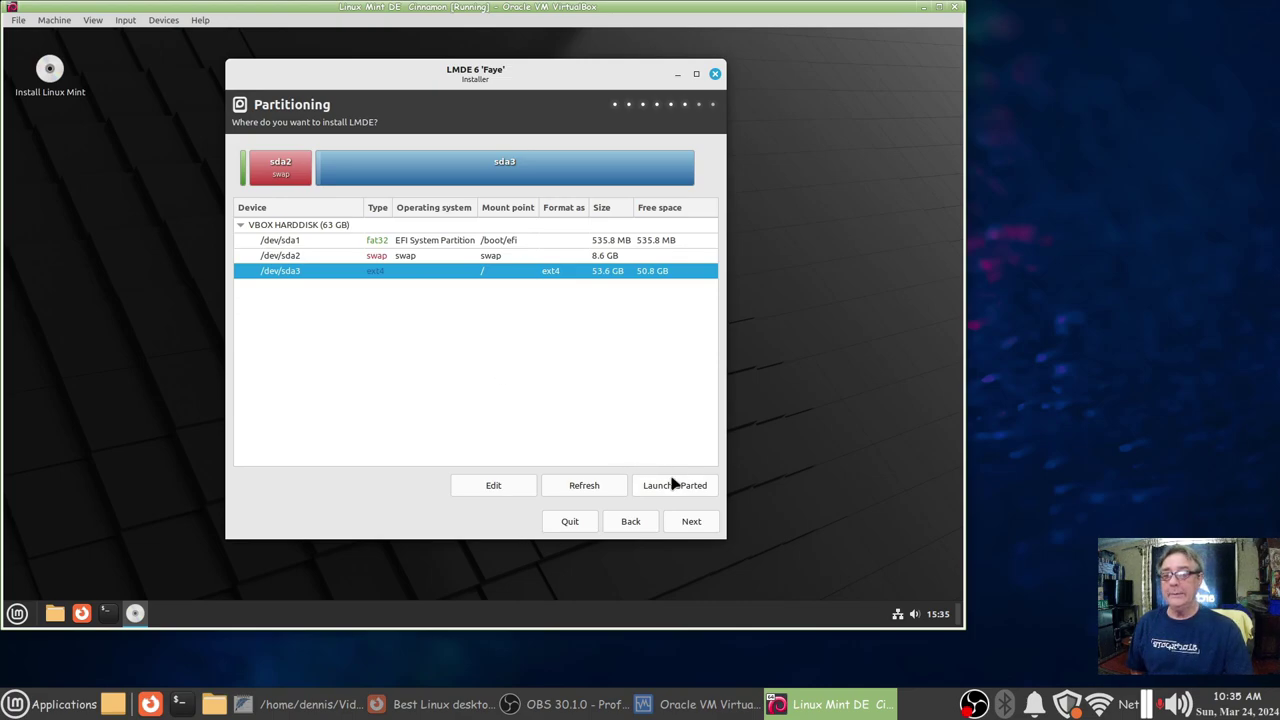
click(586, 483)
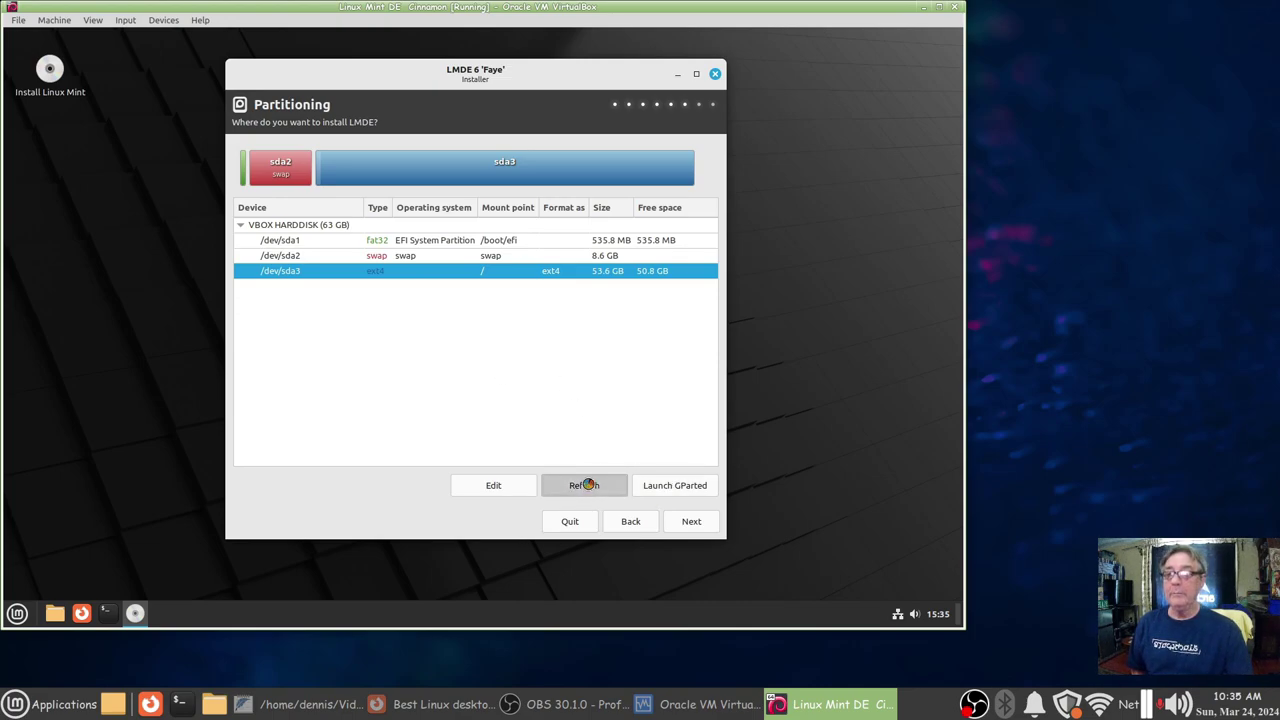
- Assign /dev/sda3 to / again and select /dev/sda1 to review its mount point
click(455, 275)
right_click(457, 276)
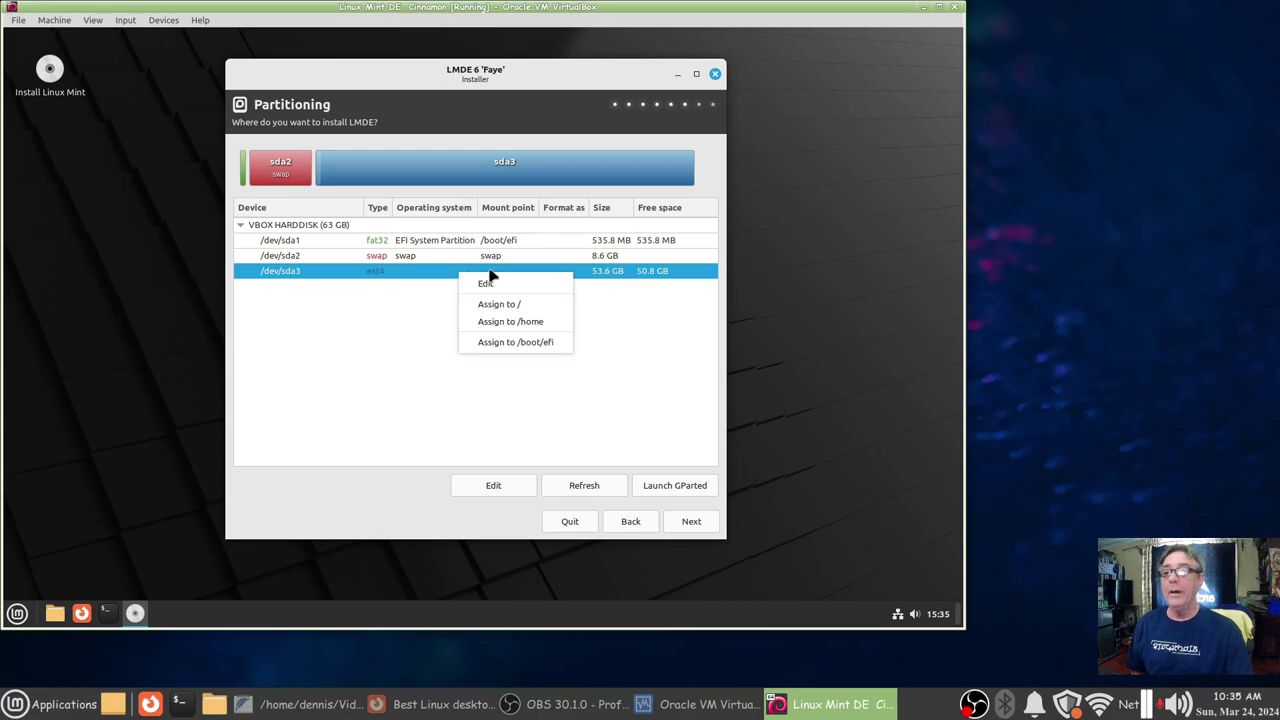
click(528, 302)
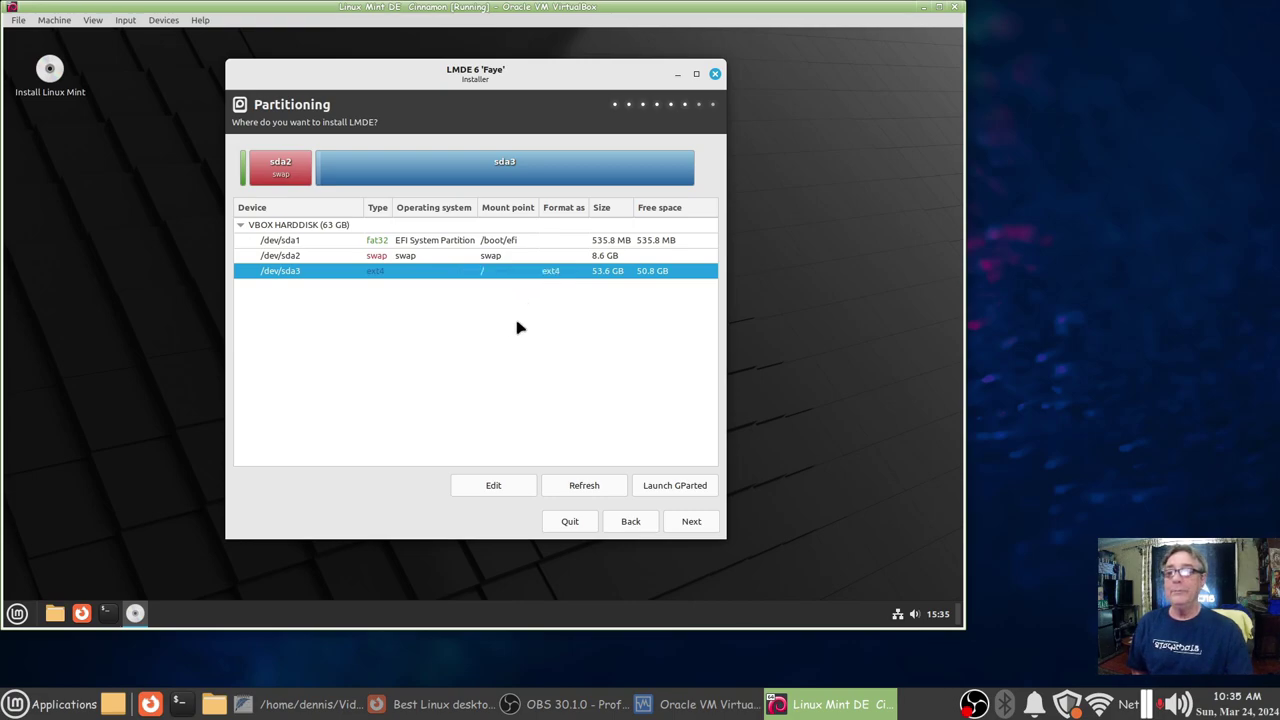
click(533, 245)
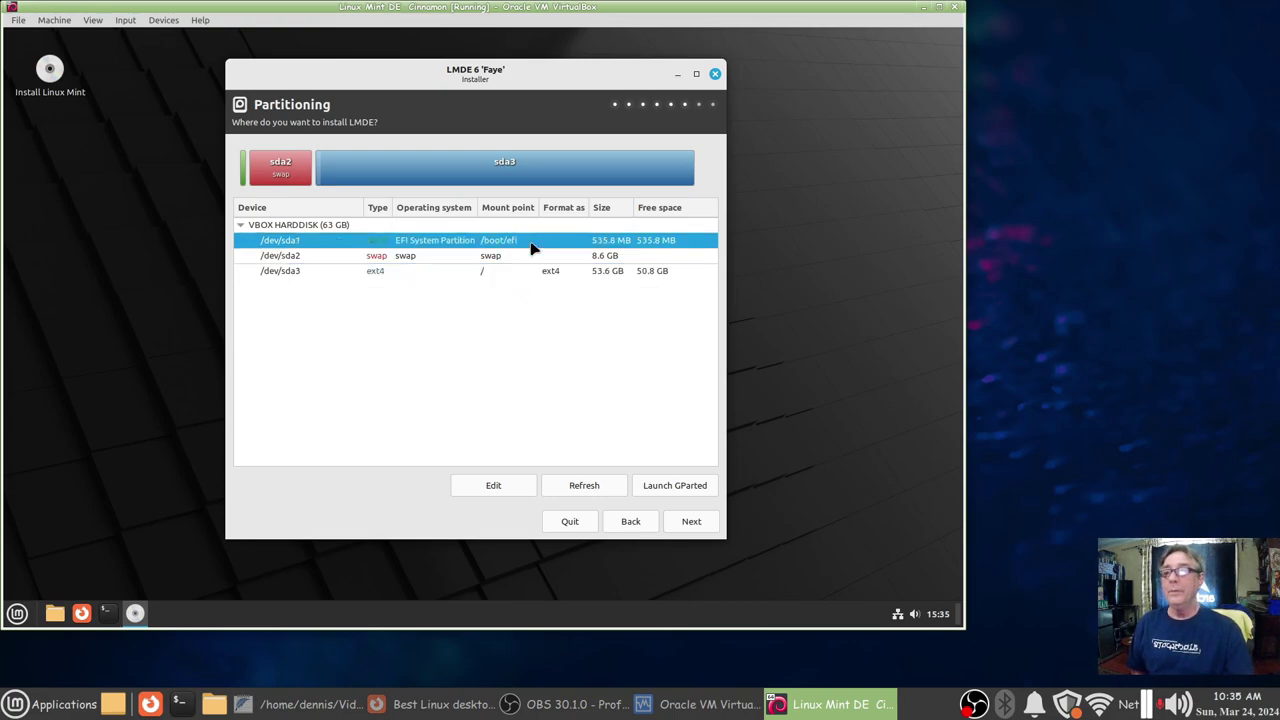
- Accept the GRUB boot menu on /dev/sda, start the installation from the summary and move the installer window aside
click(687, 522)
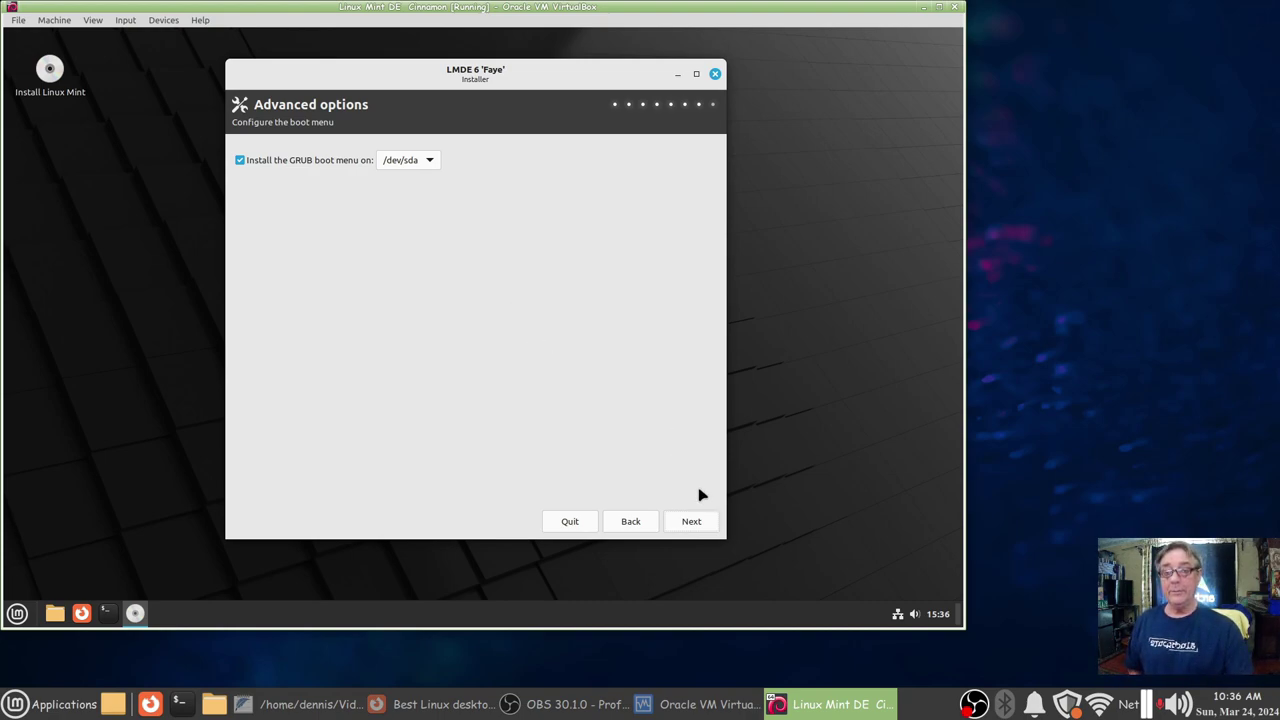
click(697, 520)
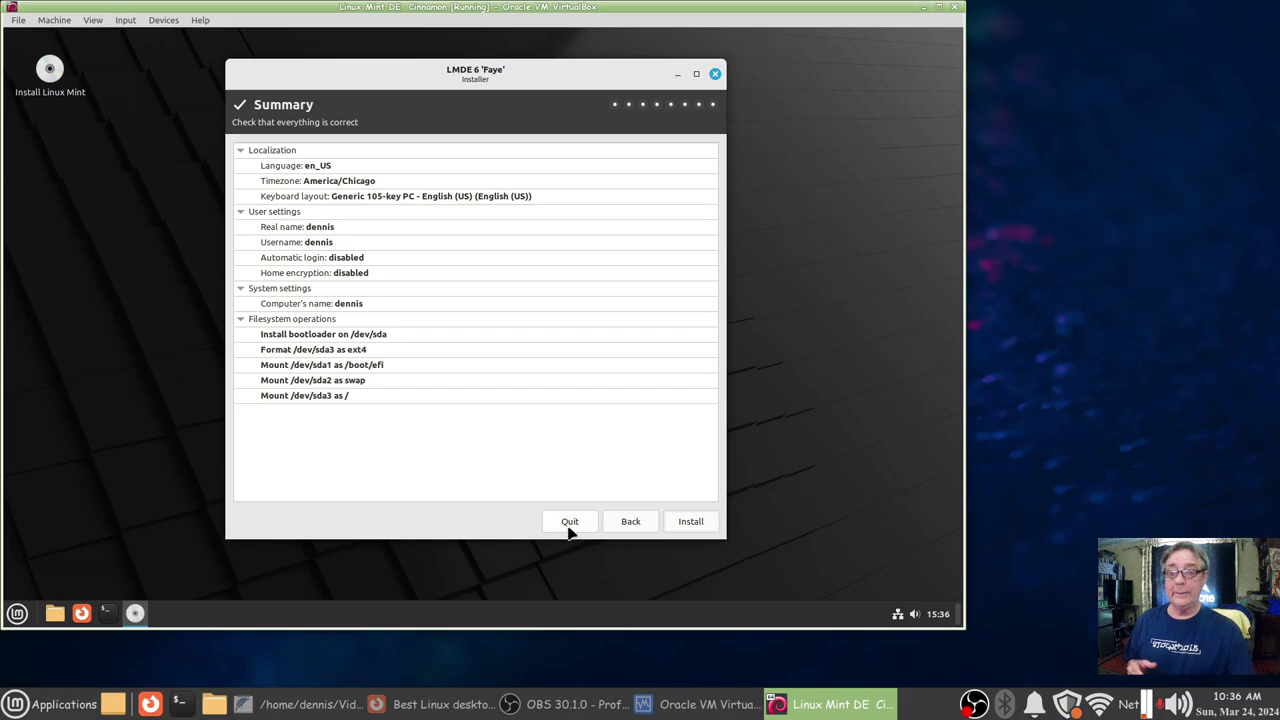
click(689, 523)
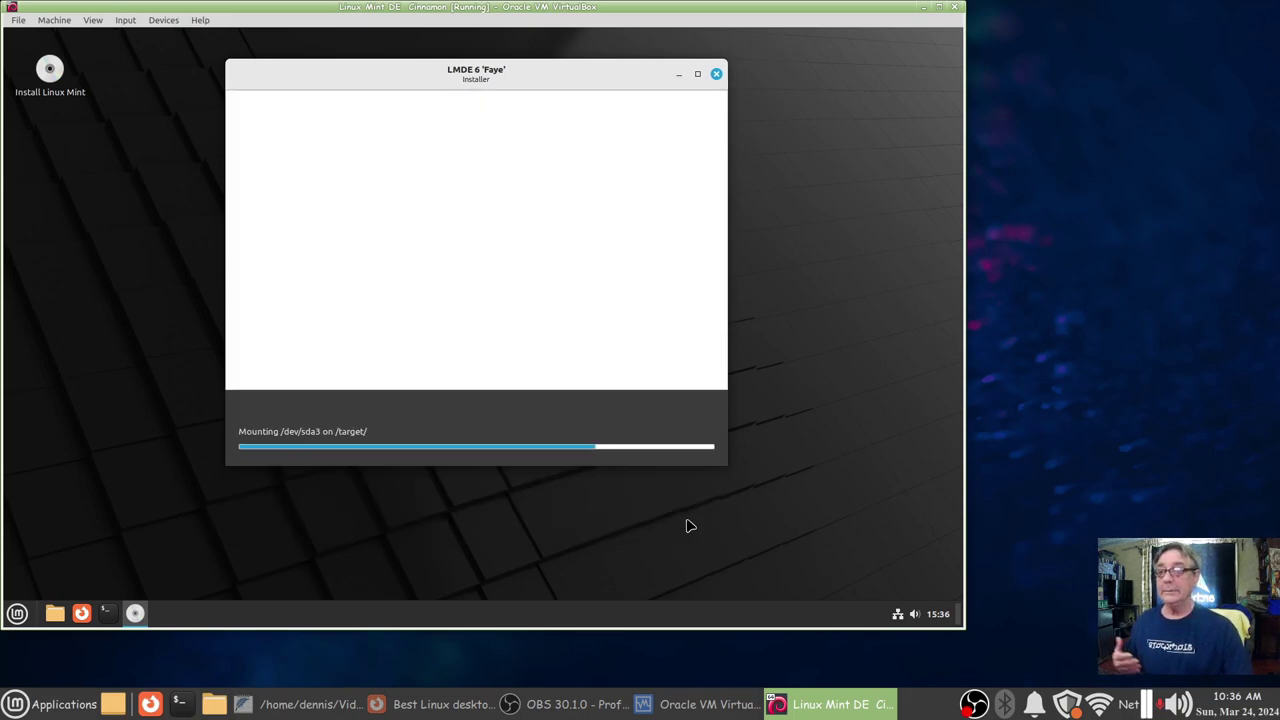
drag(610, 79, 796, 82)
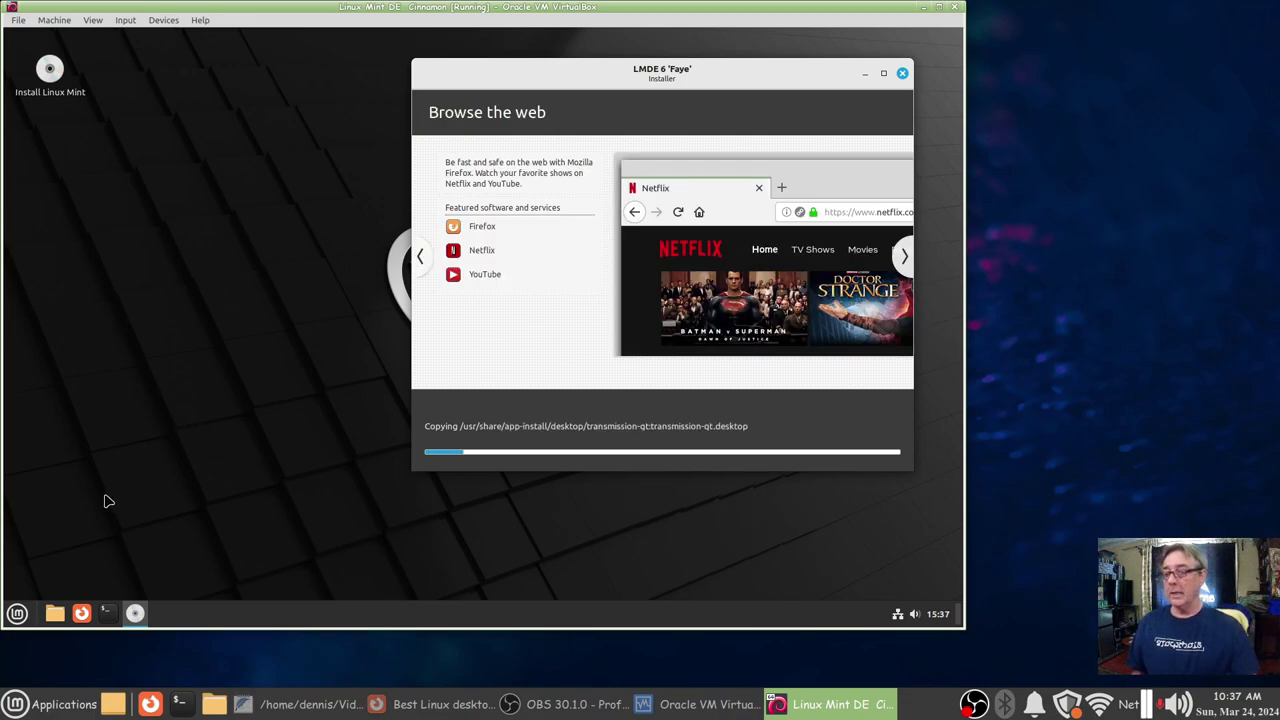
- Search the virtual machine's applications for "about" and clear the search
click(17, 613)
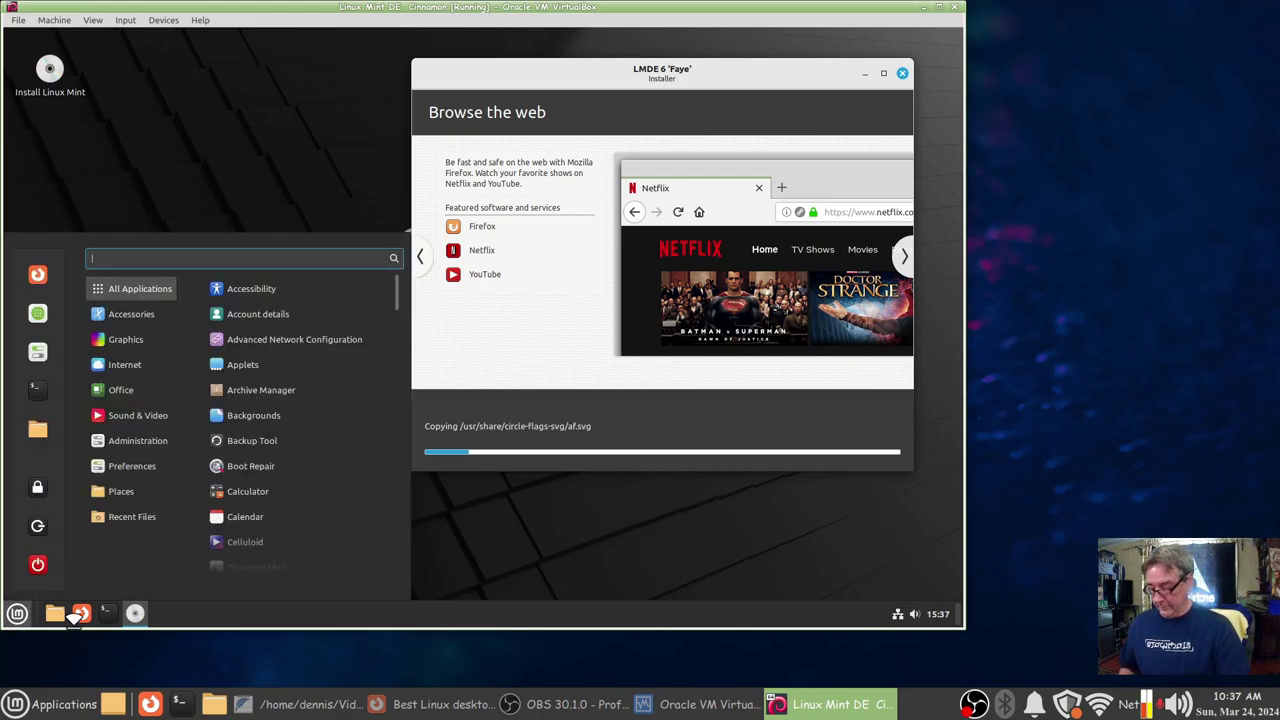
text(about)
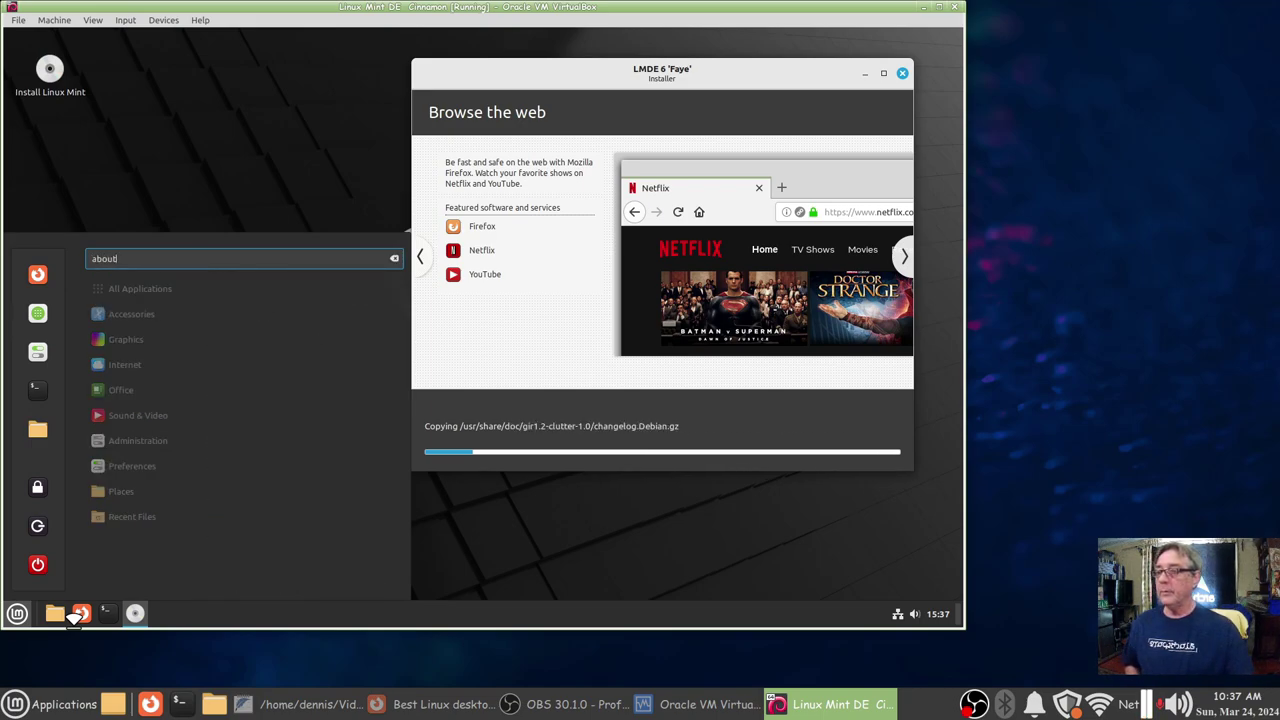
key(BackSpace)
key(BackSpace)
key(BackSpace)
key(BackSpace)
key(BackSpace)
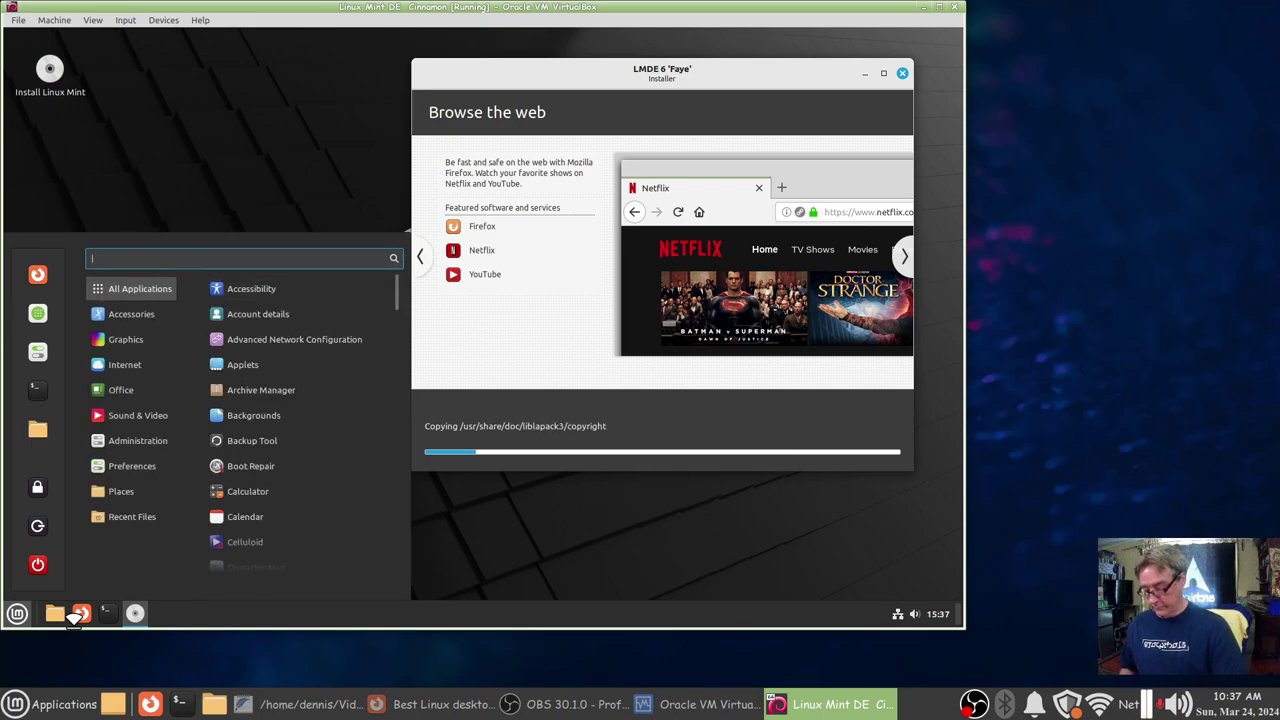
- Find and open System Info, move its window aside to examine the system details, and close it
text(infol)
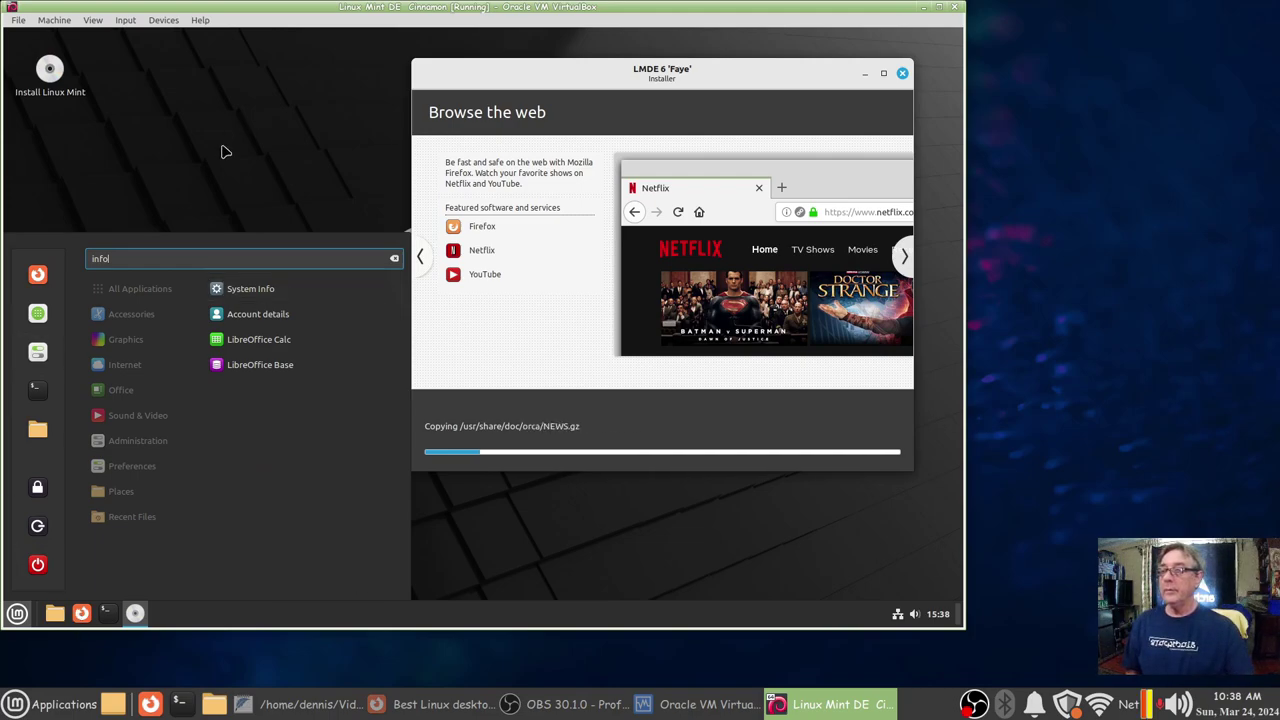
click(308, 294)
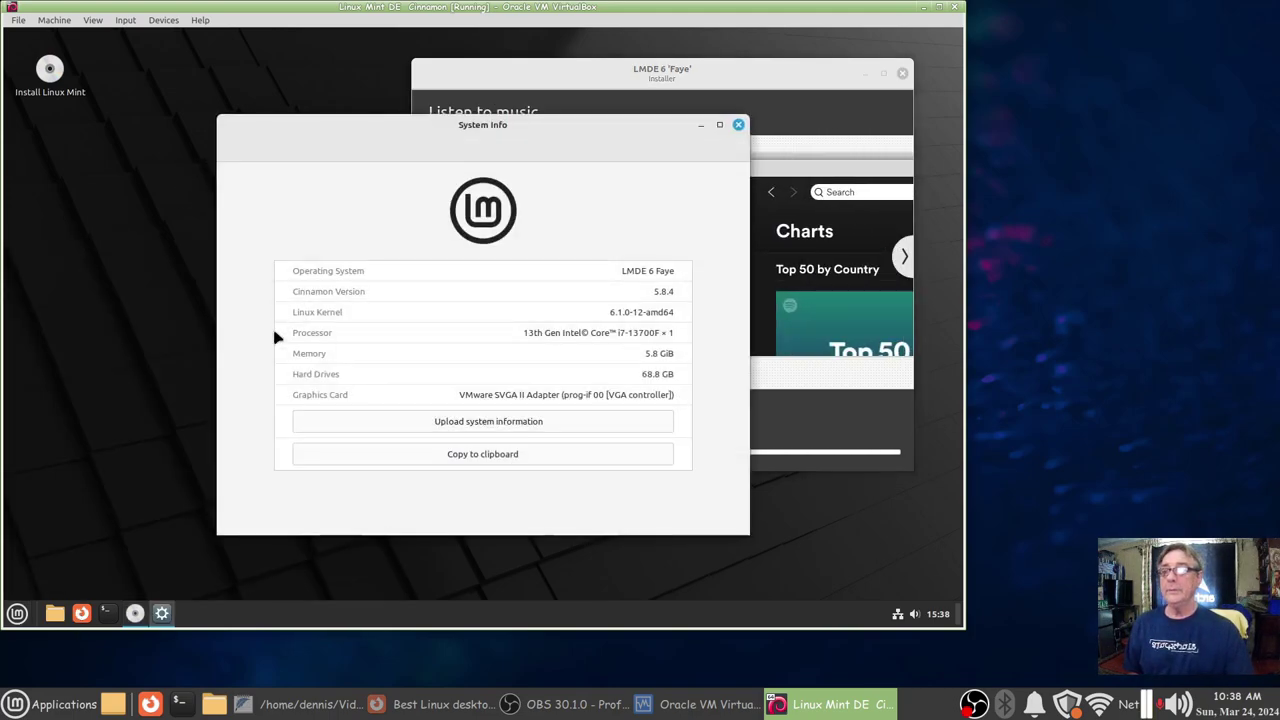
drag(543, 122, 428, 60)
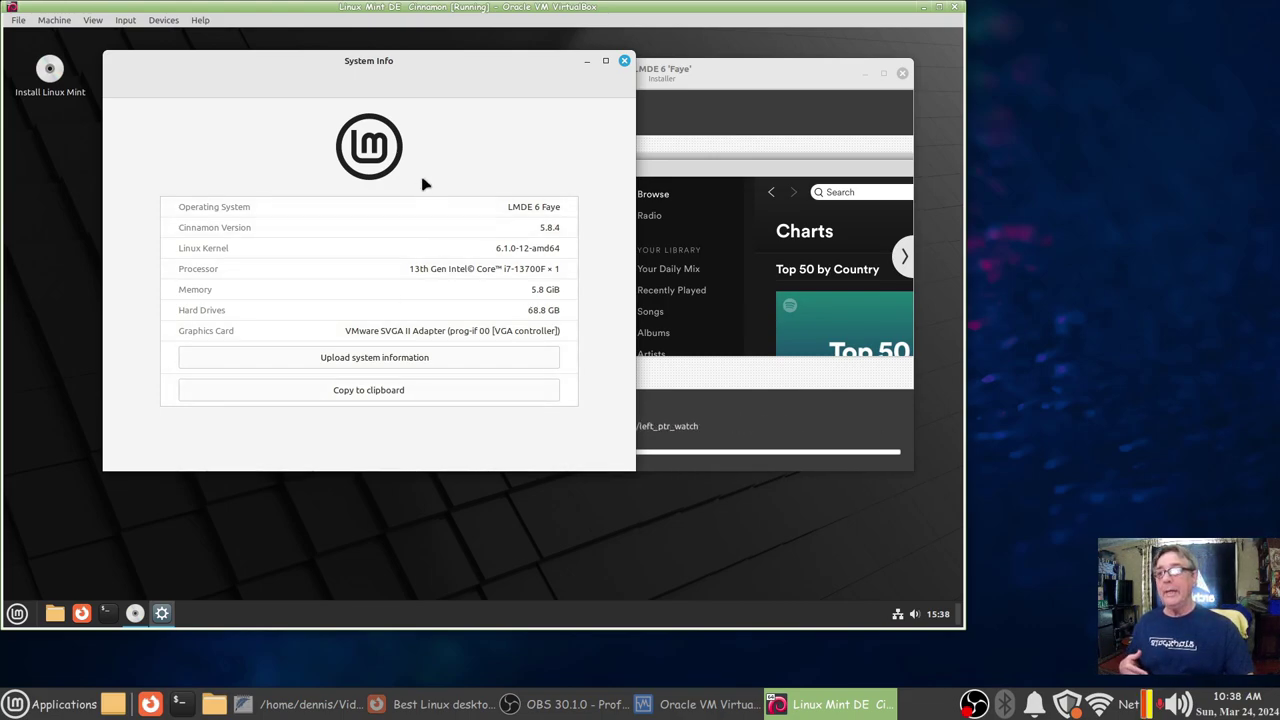
click(624, 62)
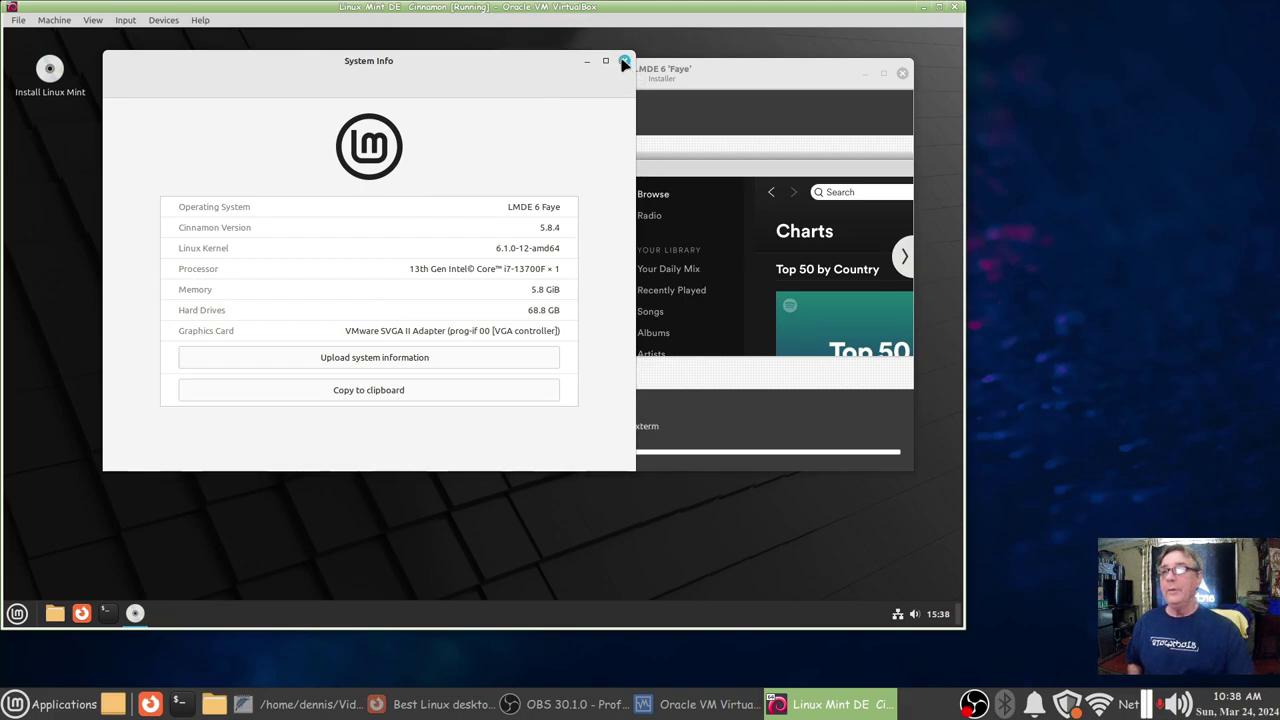
click(17, 613)
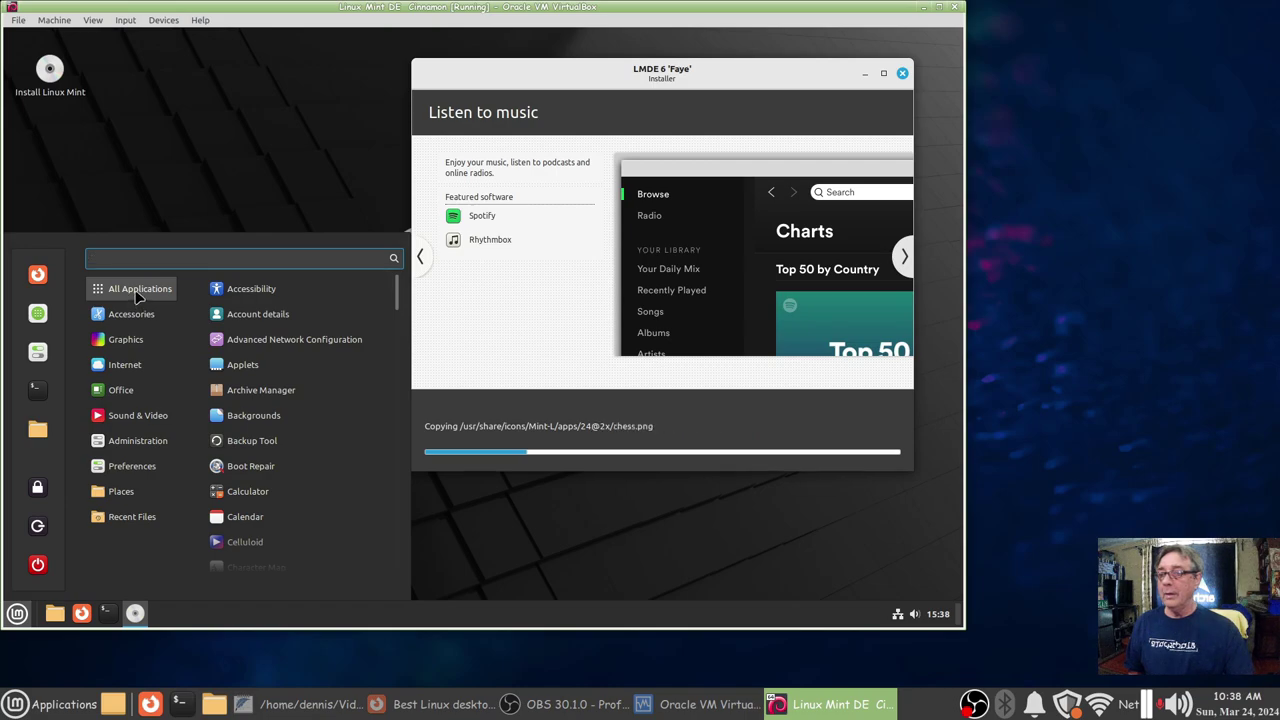
mouse_move(136, 314)
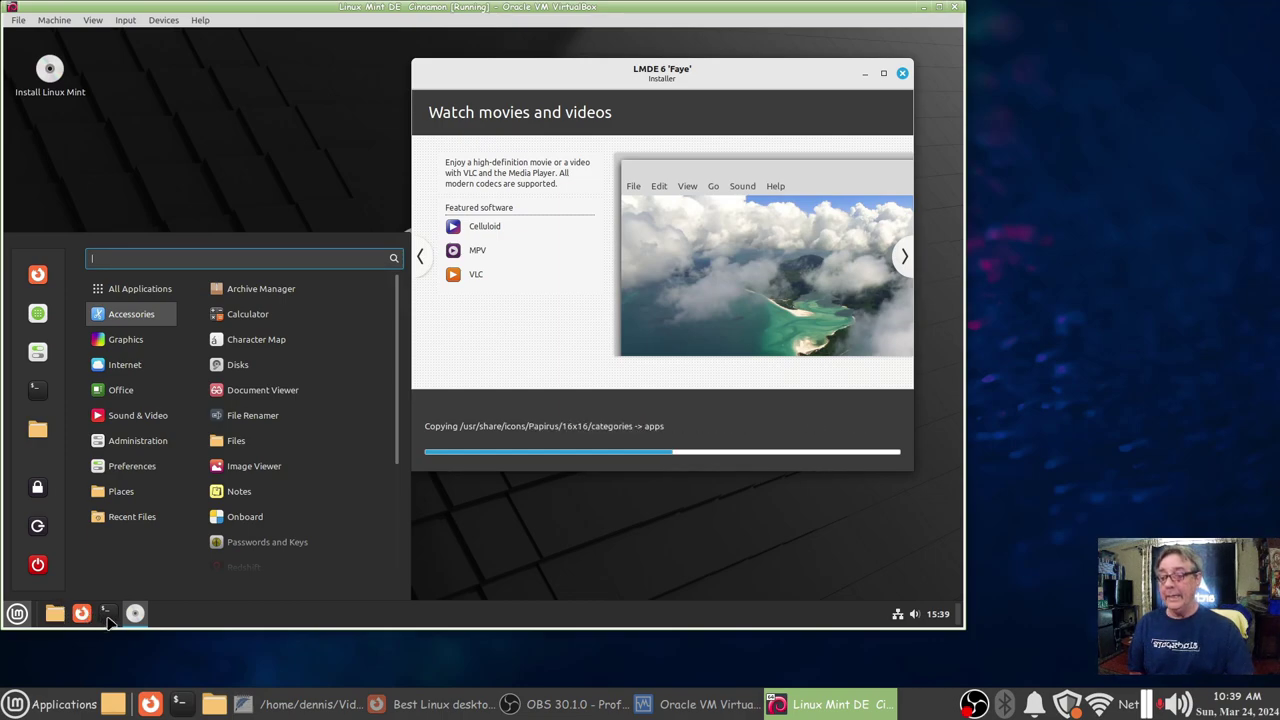
click(437, 515)
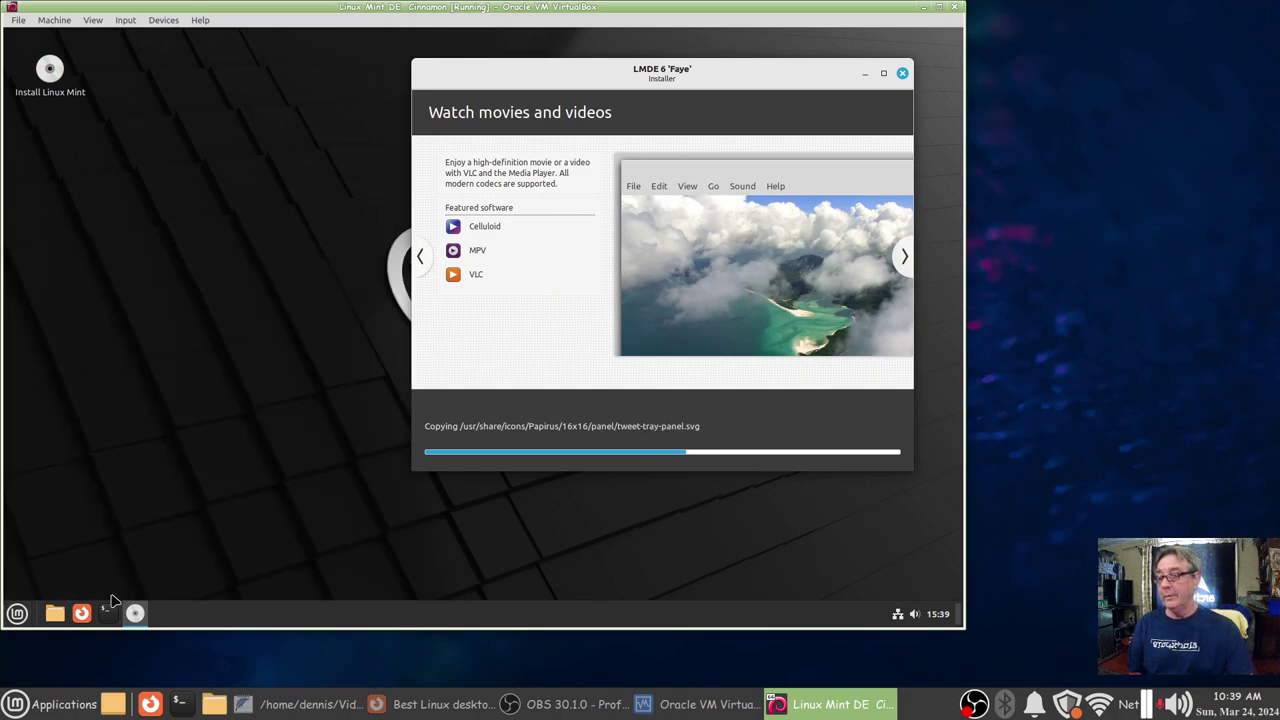
click(170, 482)
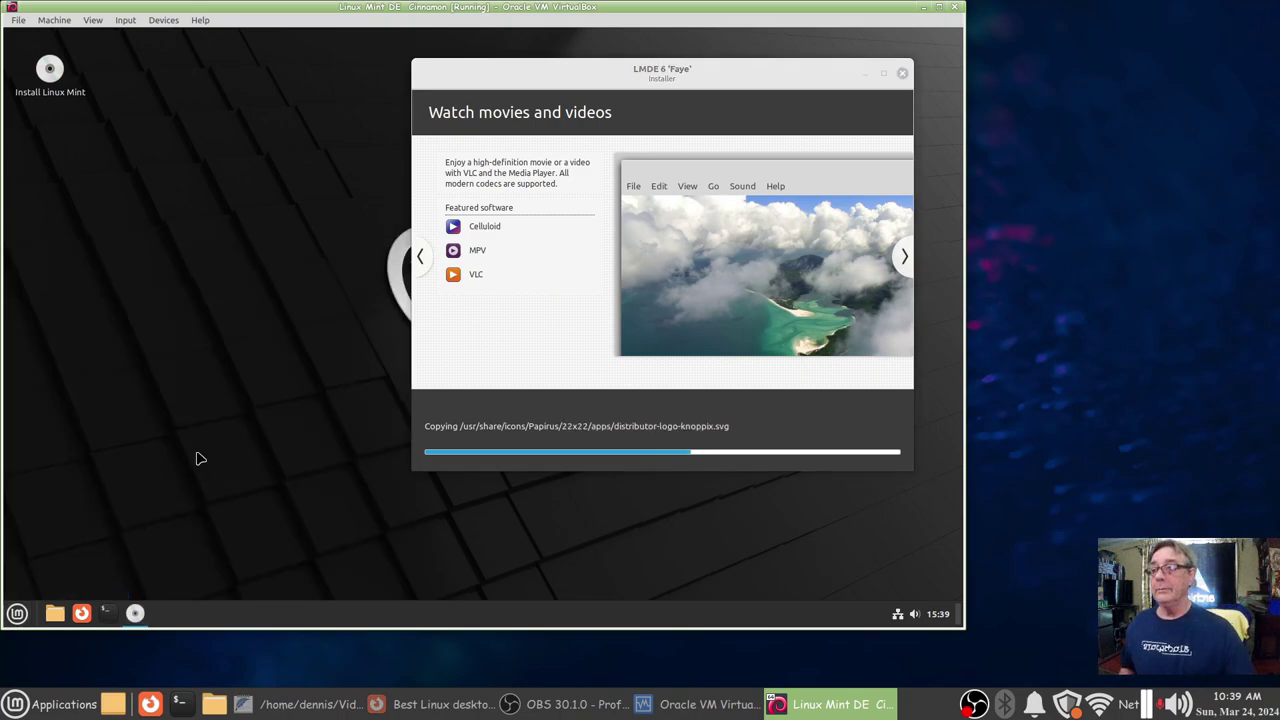
- Open a terminal in the virtual machine, move its window aside and list the block devices with lsblk
drag(331, 74, 444, 180)
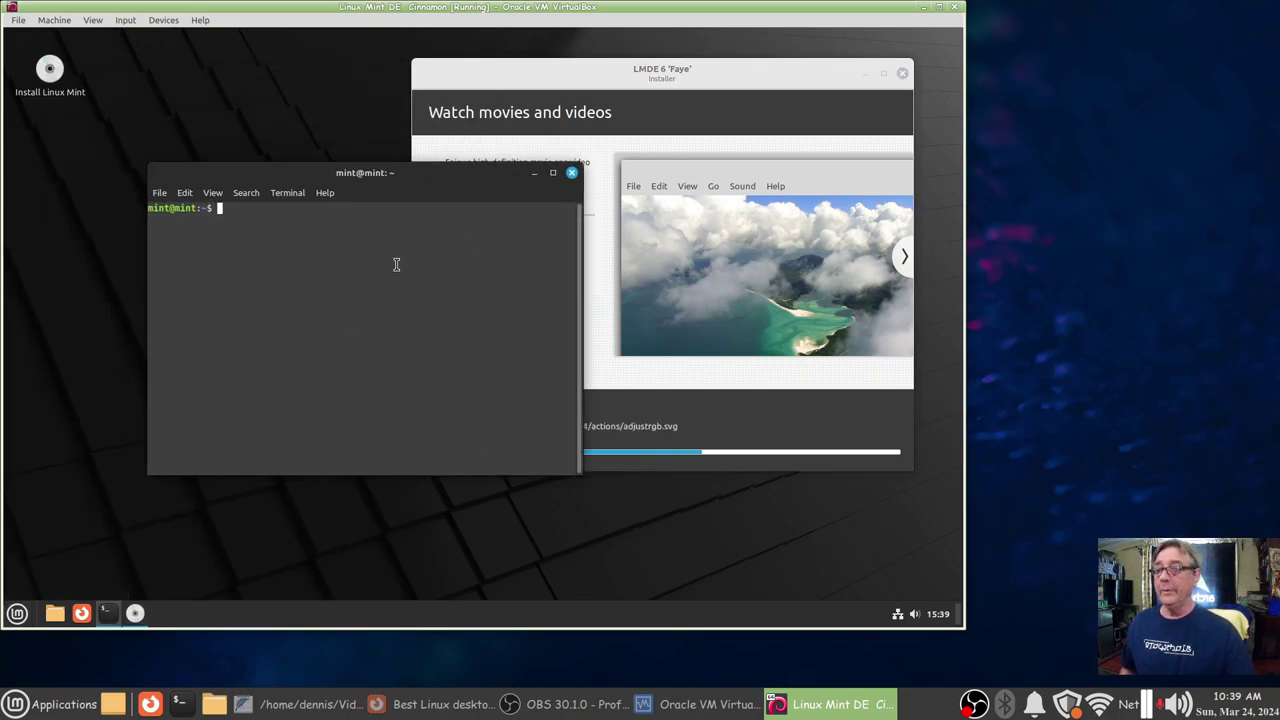
triple_click(432, 278)
text(lsbl)
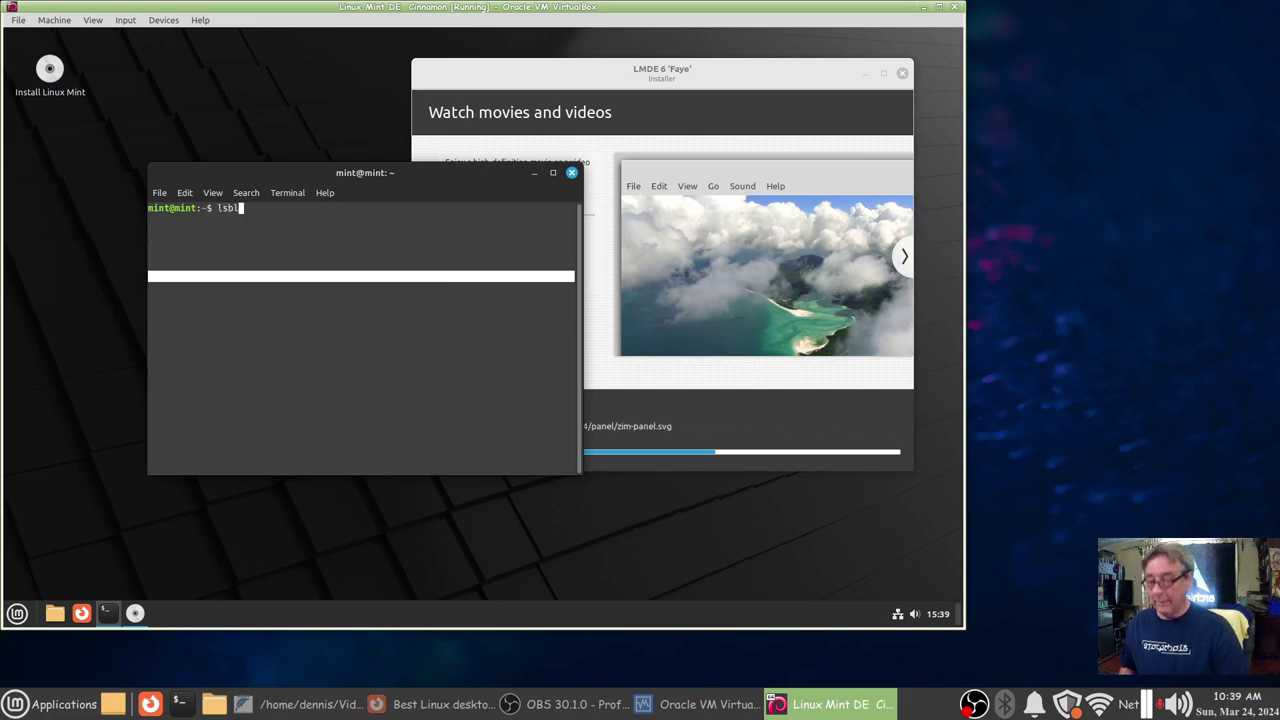
text(k)
key(Return)
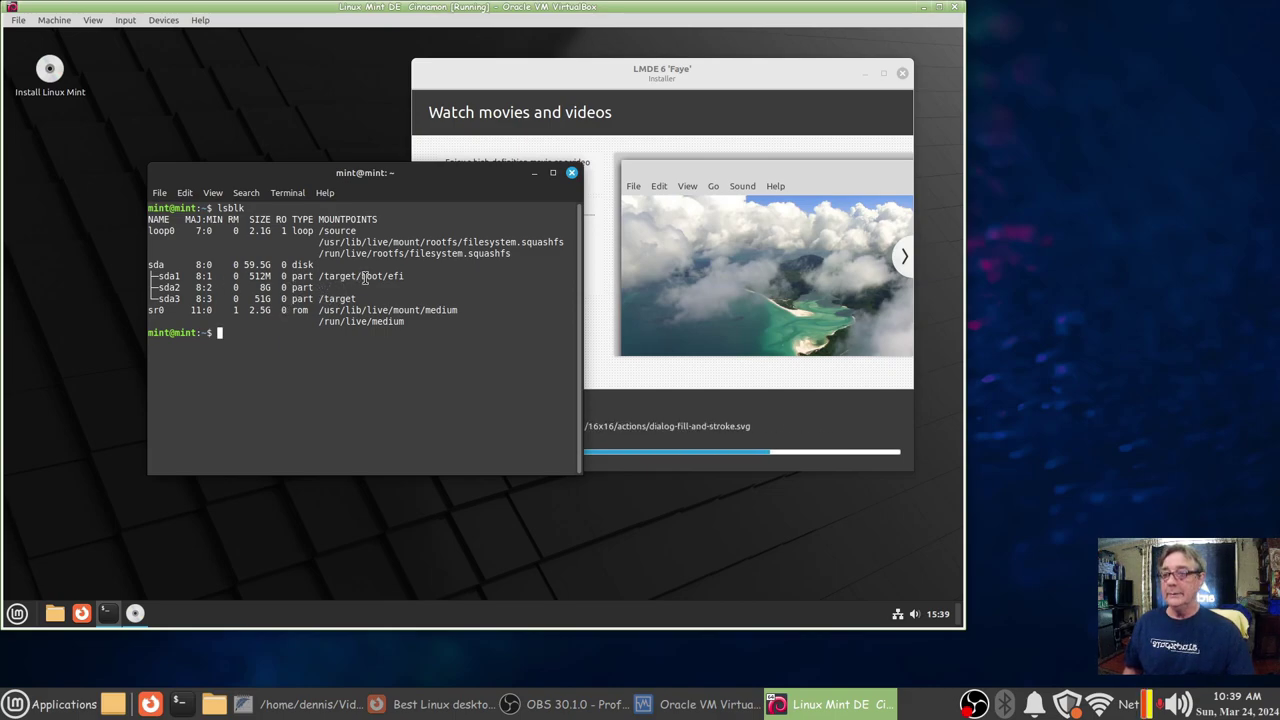
- Highlight the size of sda3 in the lsblk listing, clear the selection and close the terminal
drag(259, 289, 282, 300)
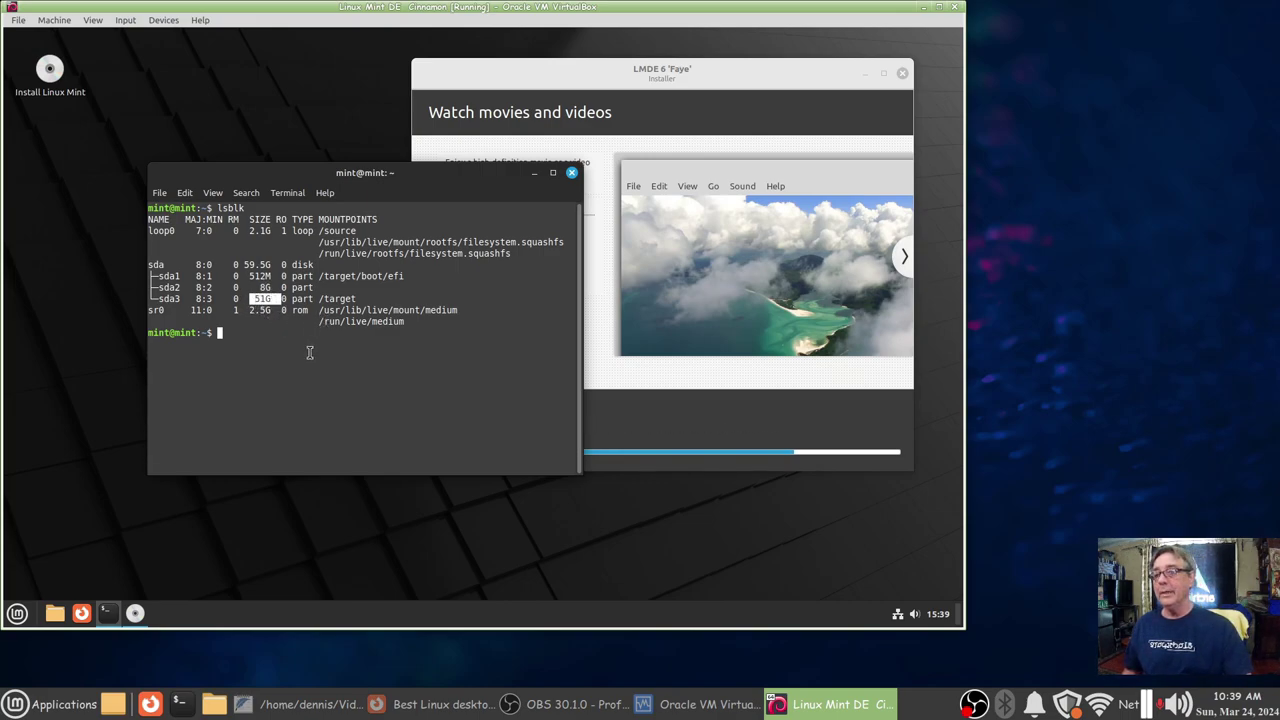
click(310, 352)
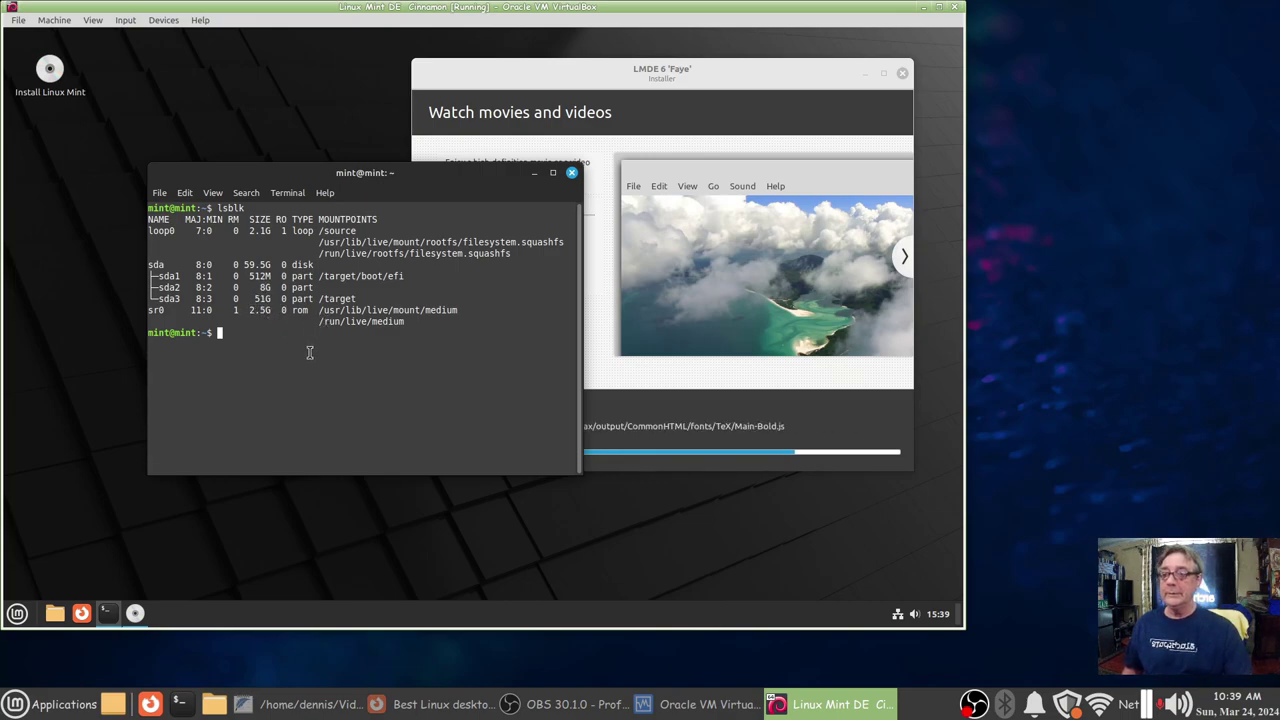
click(572, 174)
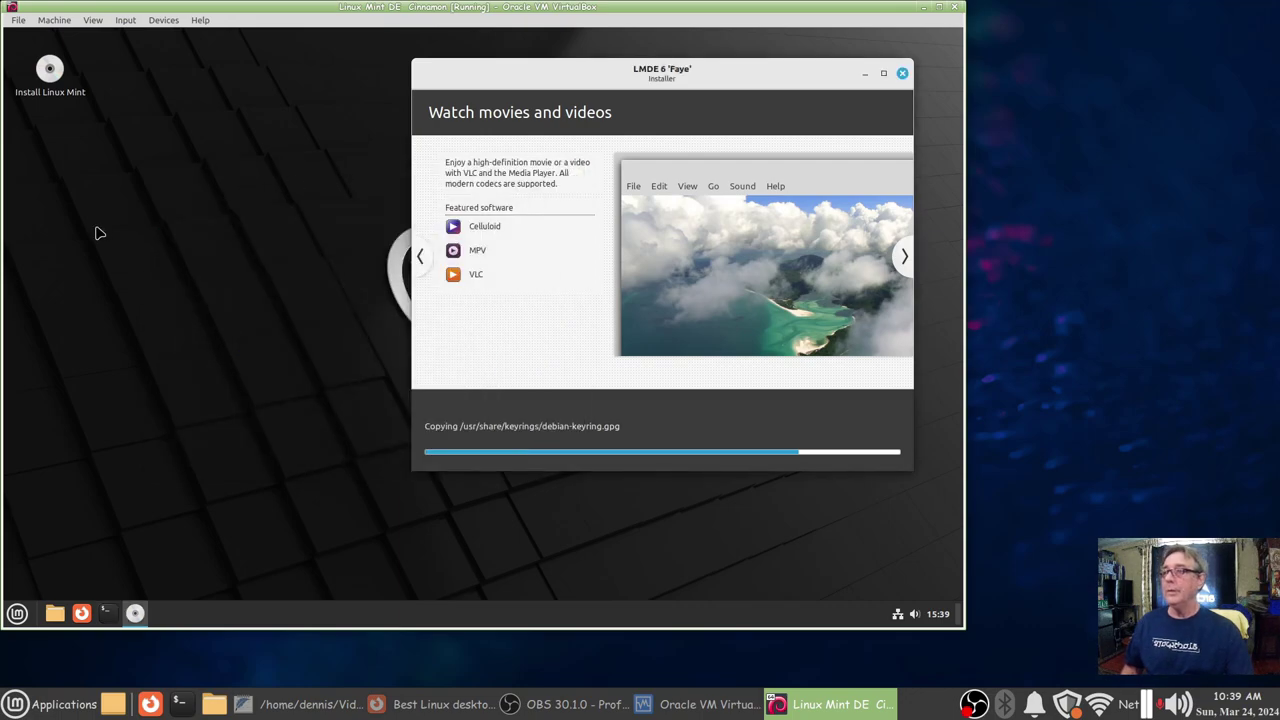
- Open the Disks utility from Accessories, move its window aside and view the partitions of the 64 GB hard disk
click(17, 613)
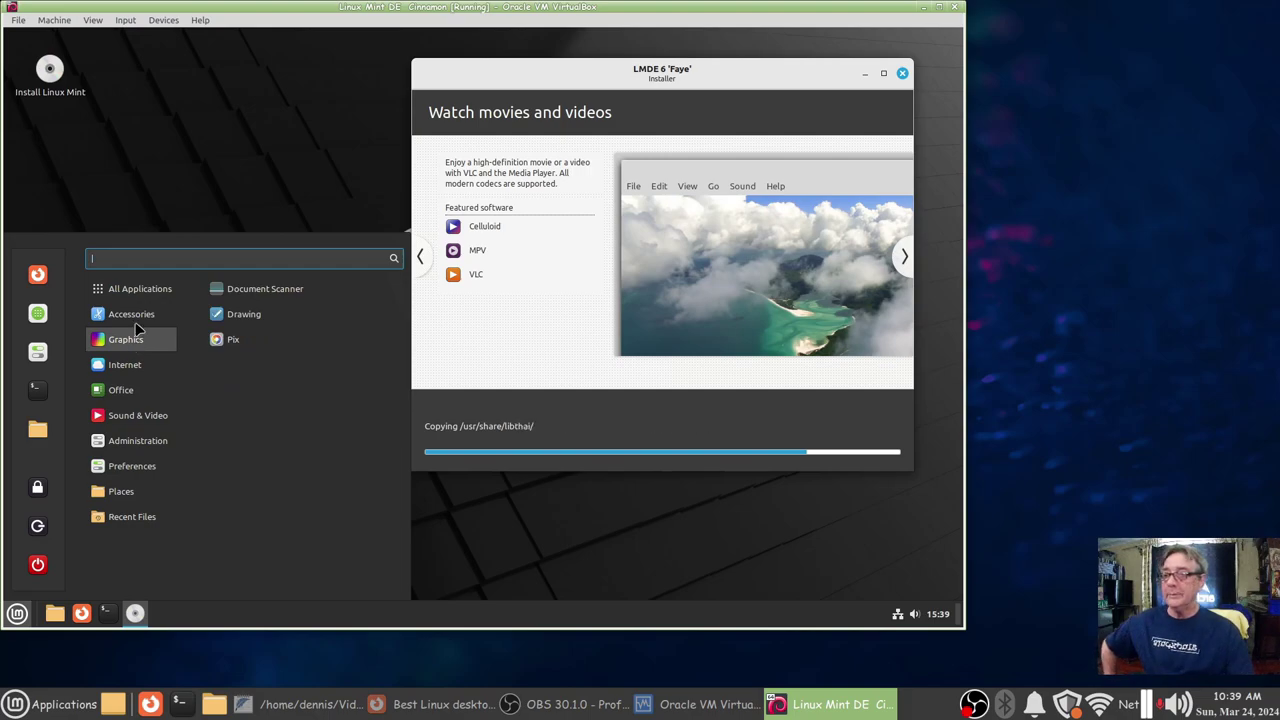
mouse_move(140, 318)
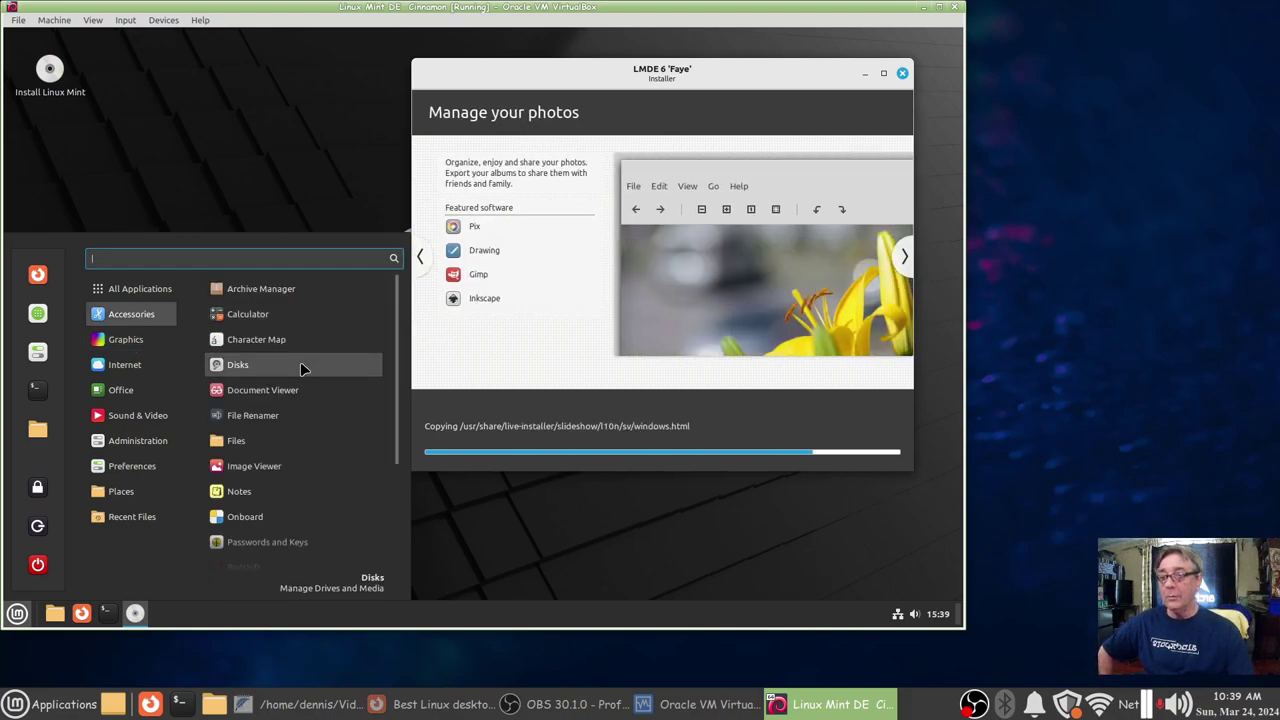
click(304, 370)
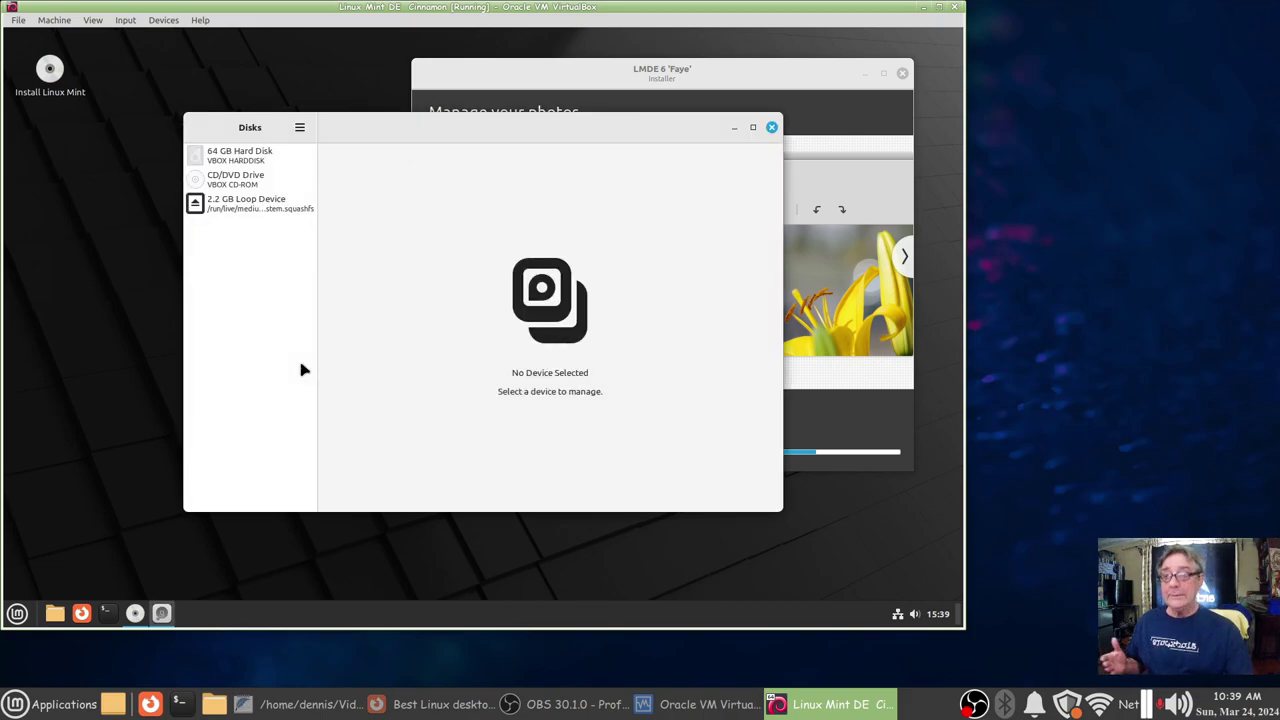
drag(520, 130, 478, 113)
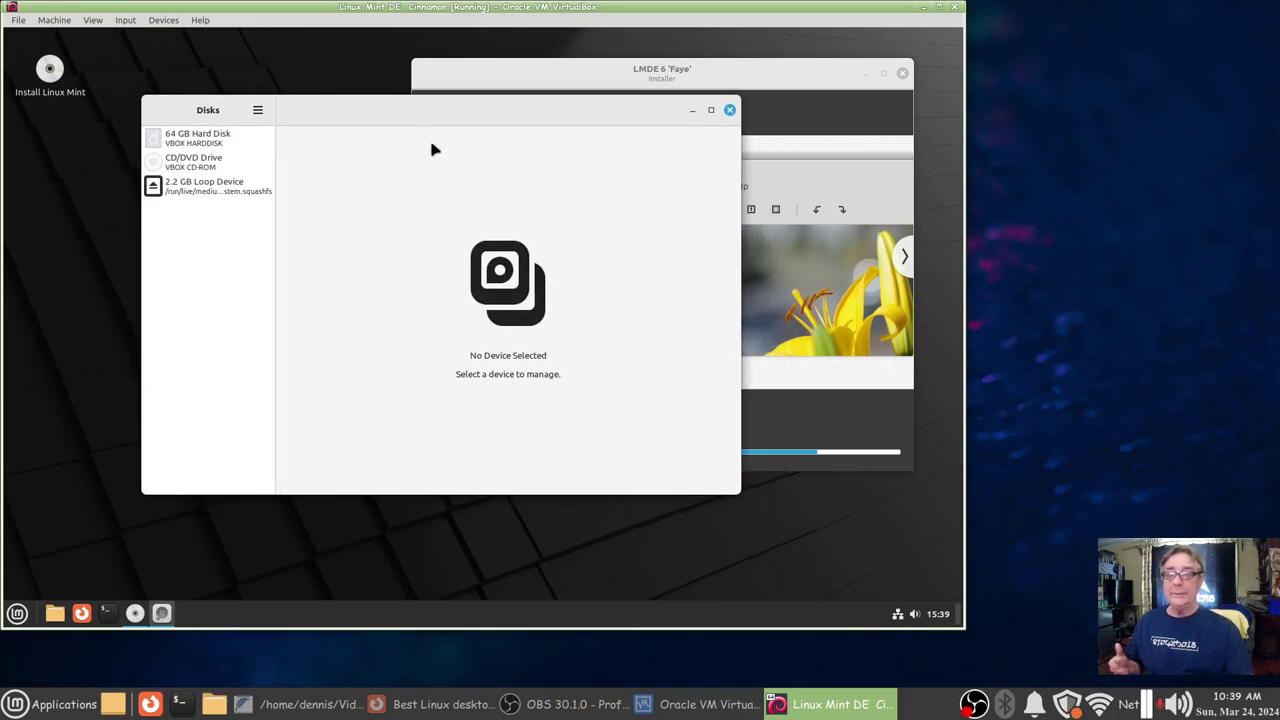
click(200, 146)
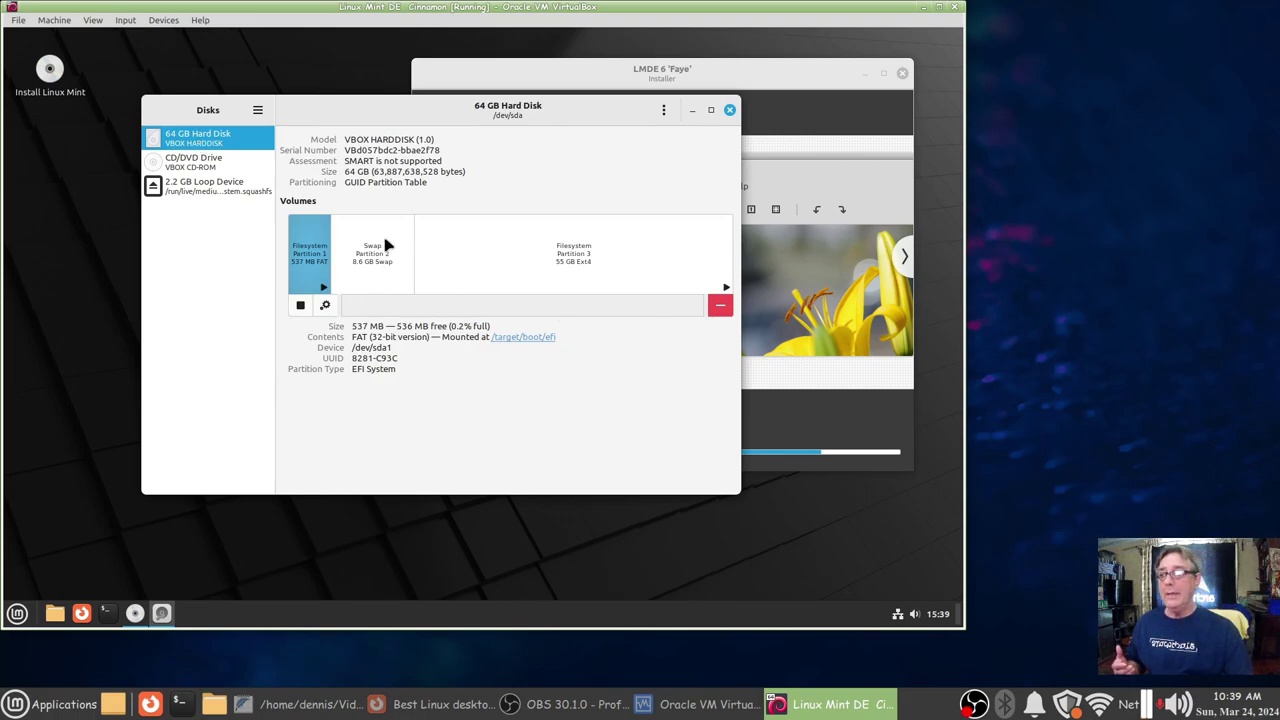
- Review the available drive actions for the 64 GB hard disk without choosing any, and close Disks
click(663, 110)
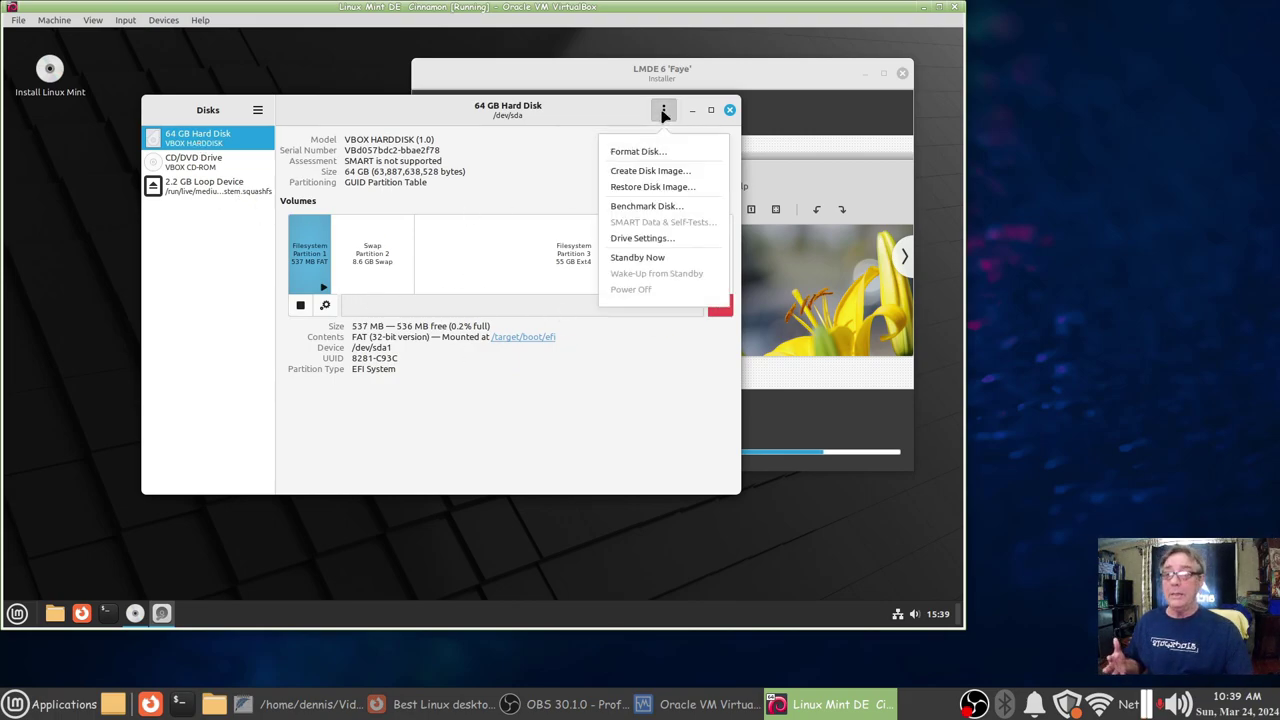
click(540, 176)
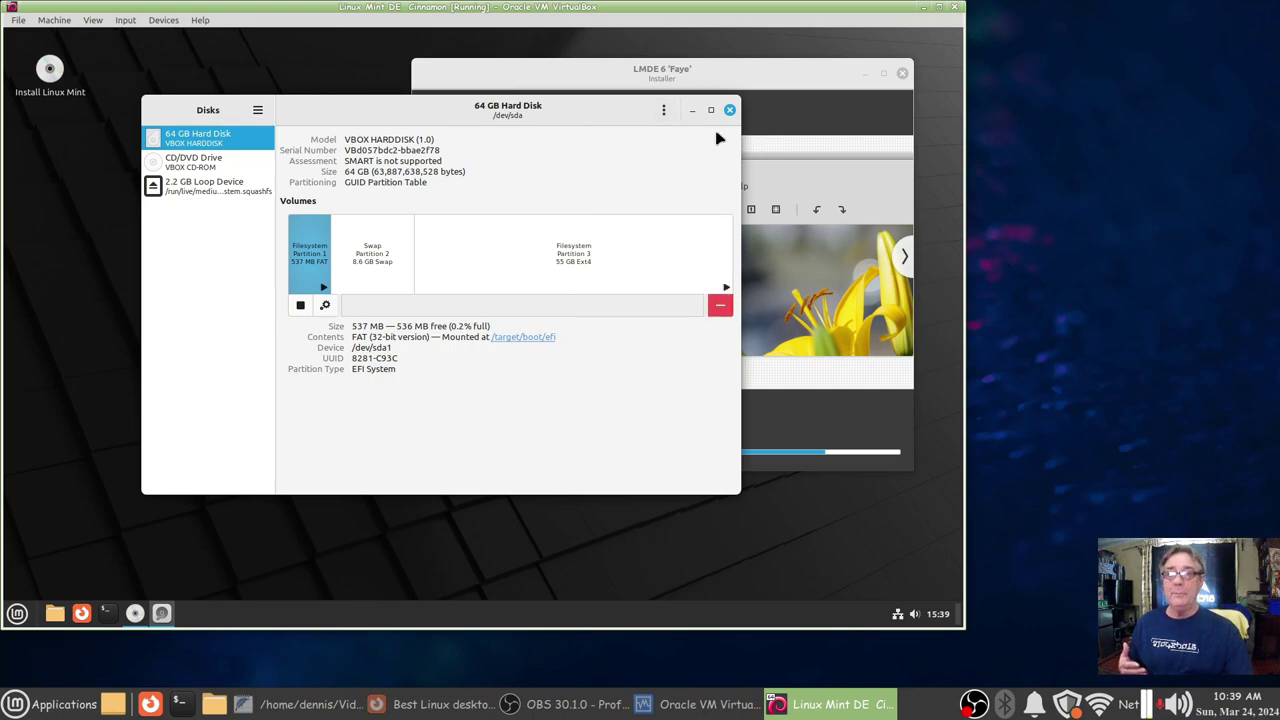
click(663, 111)
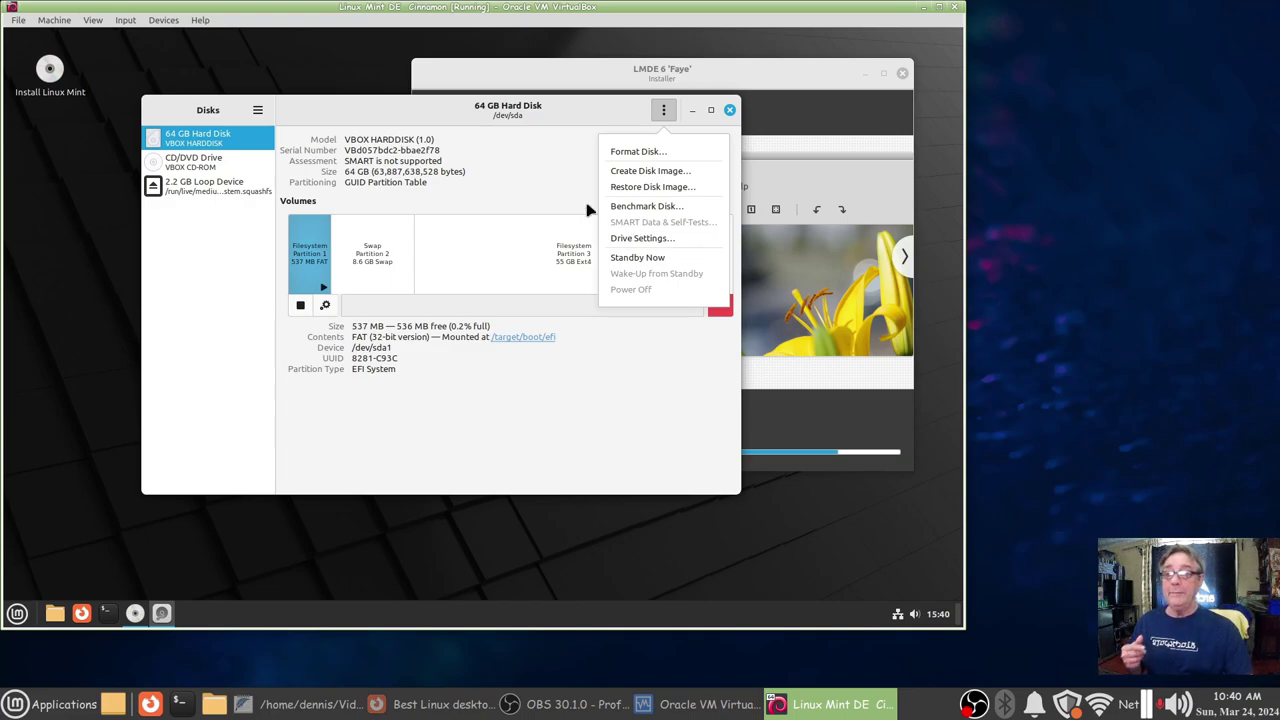
click(540, 197)
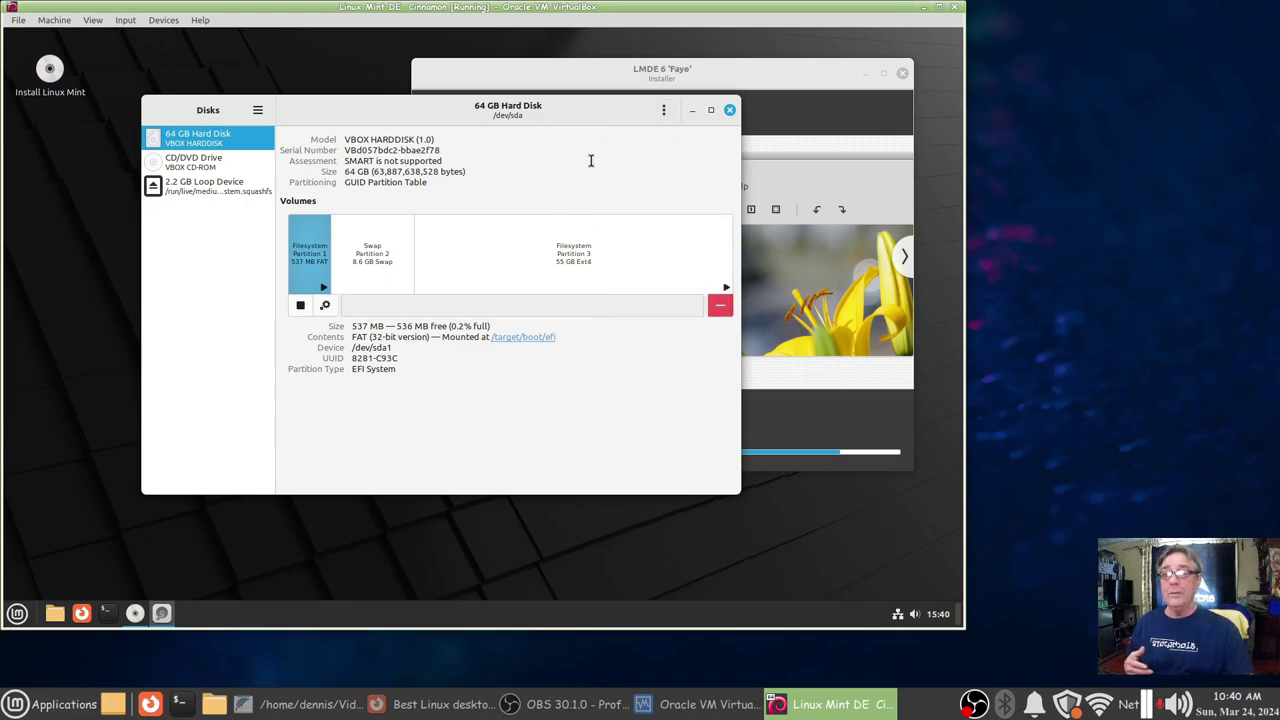
click(730, 111)
- Browse the applications in the Accessories, Graphics, Internet, Office and Sound & Video categories
click(17, 613)
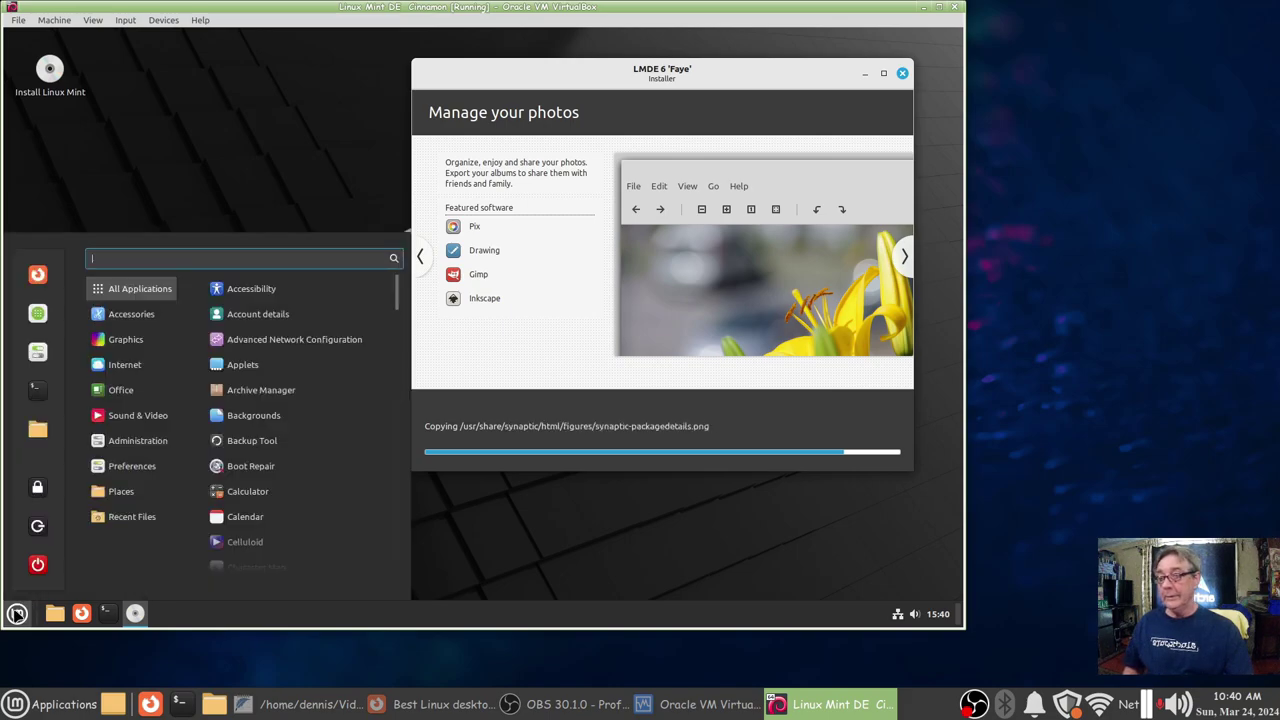
mouse_move(131, 313)
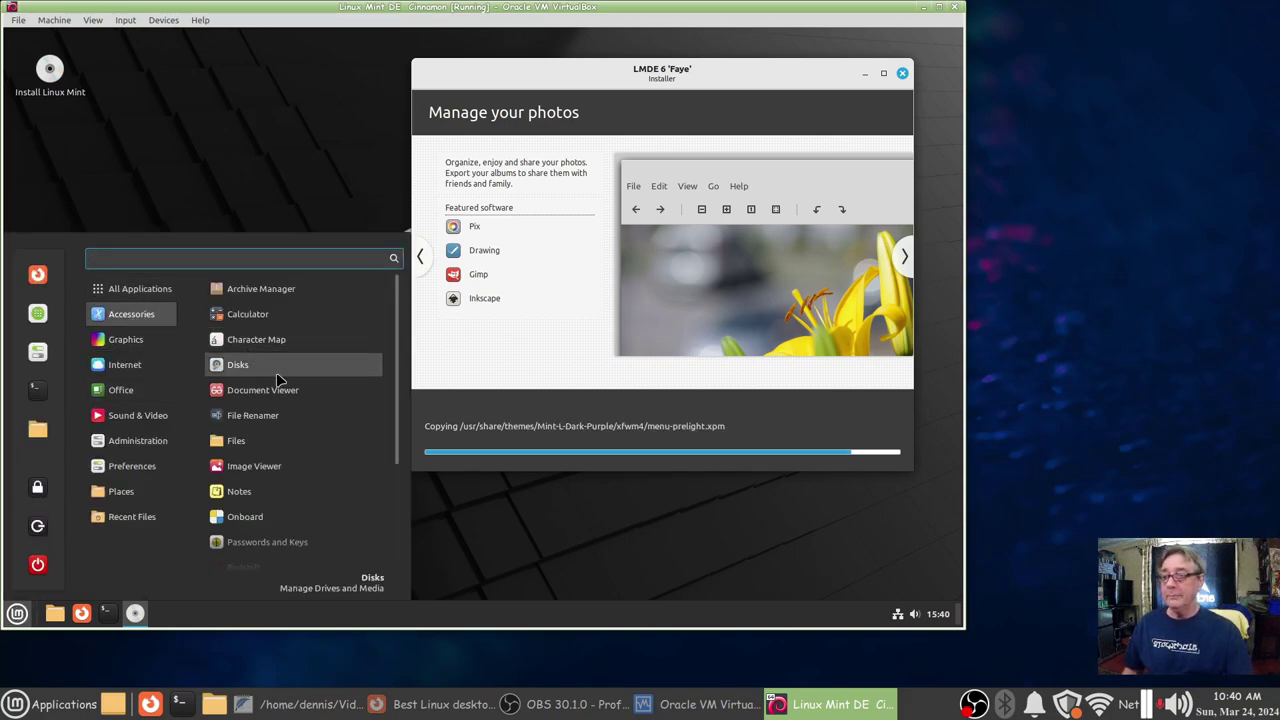
scroll(330, 391, down, 3)
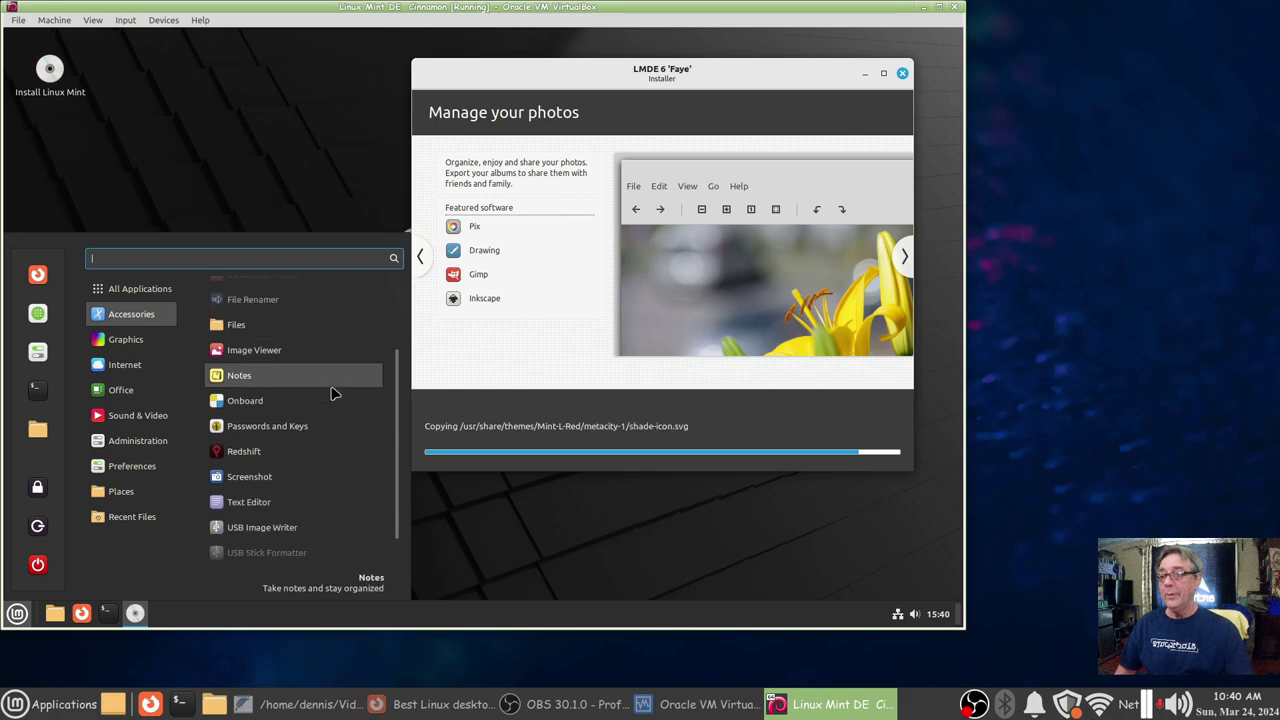
scroll(335, 392, down, 1)
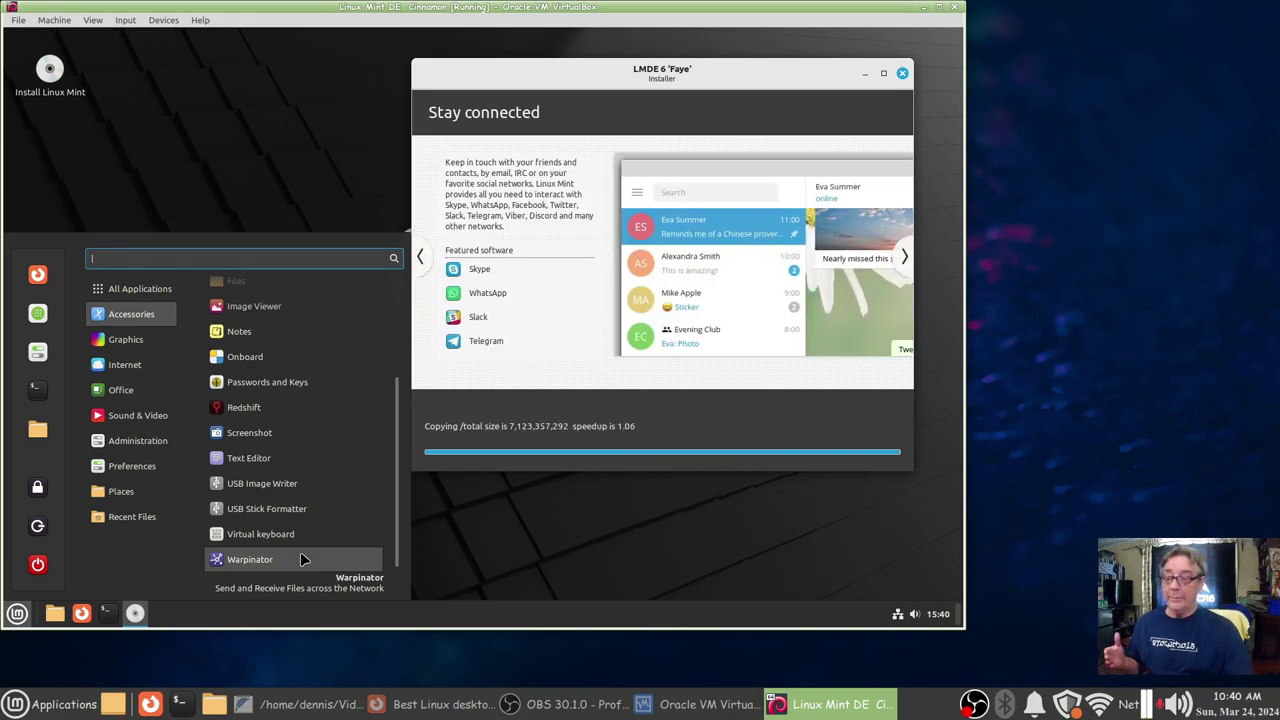
mouse_move(127, 345)
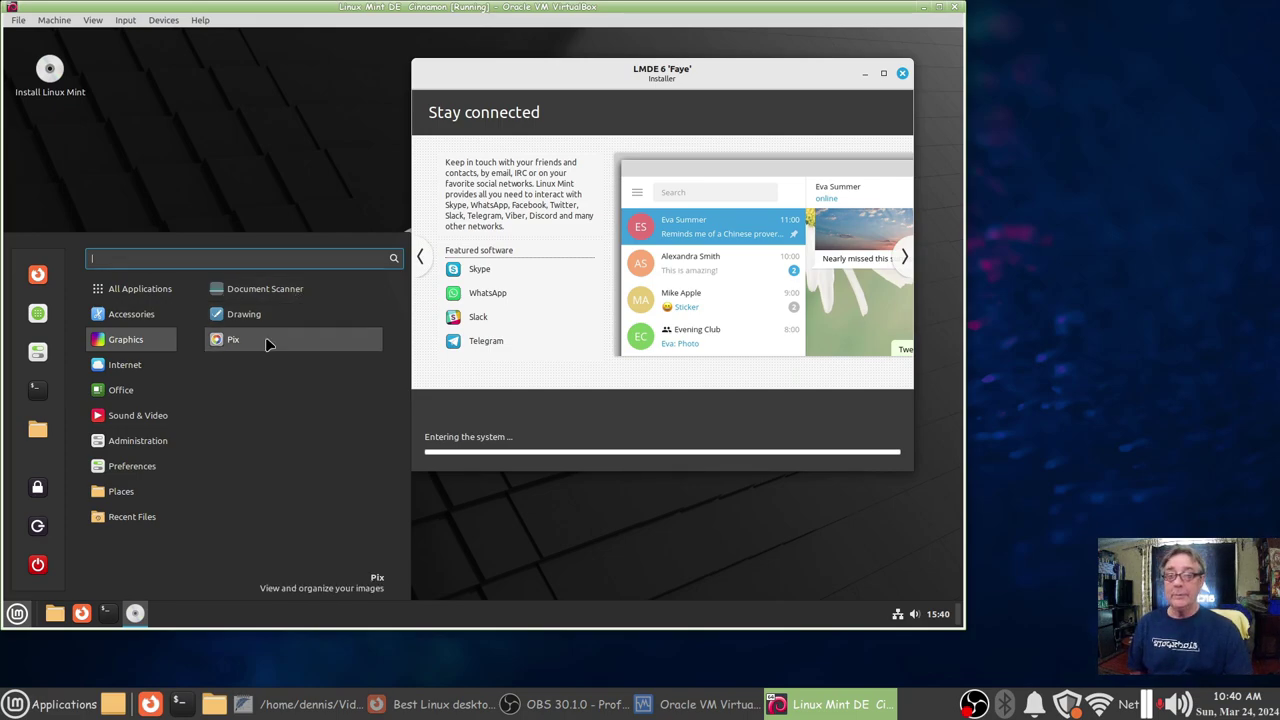
mouse_move(140, 368)
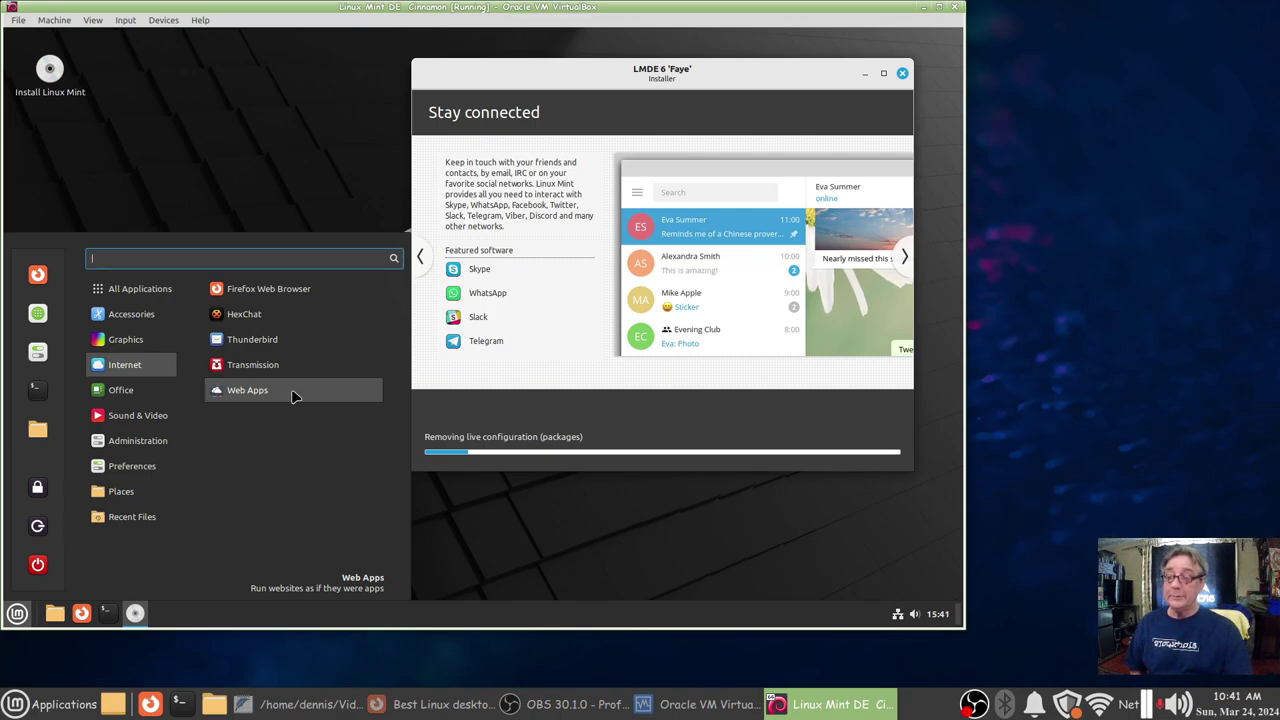
mouse_move(126, 400)
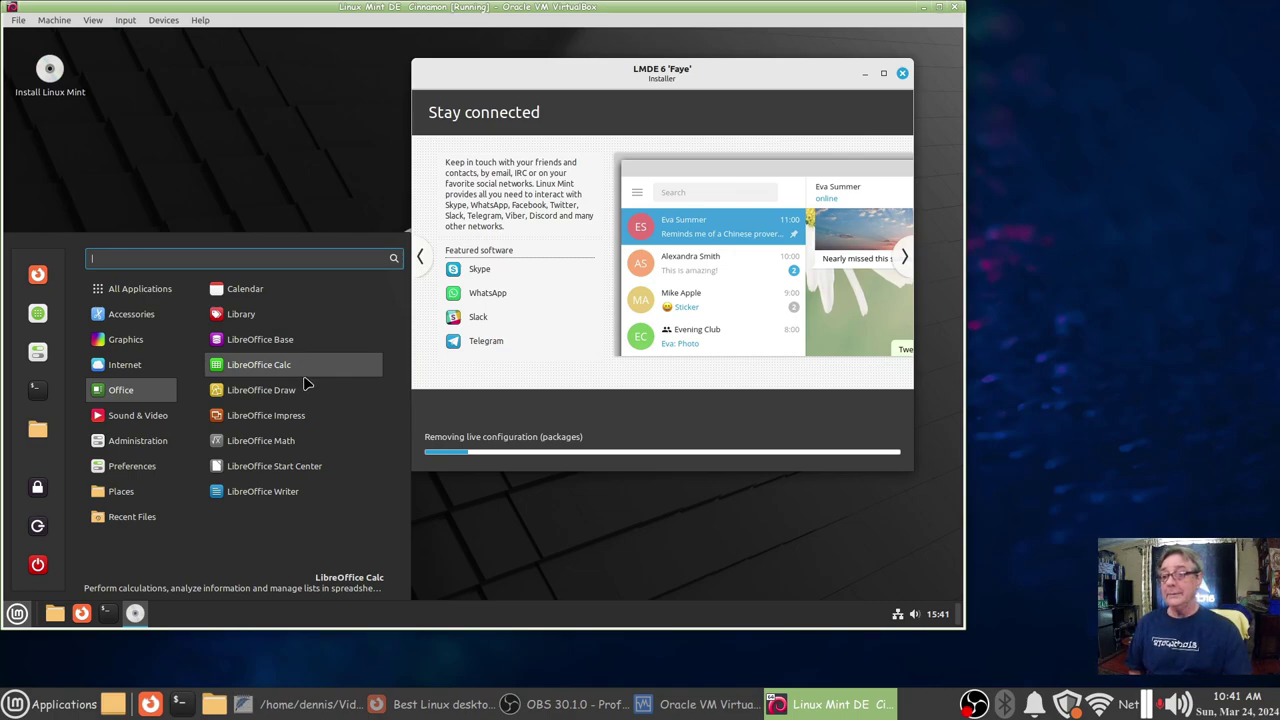
mouse_move(146, 421)
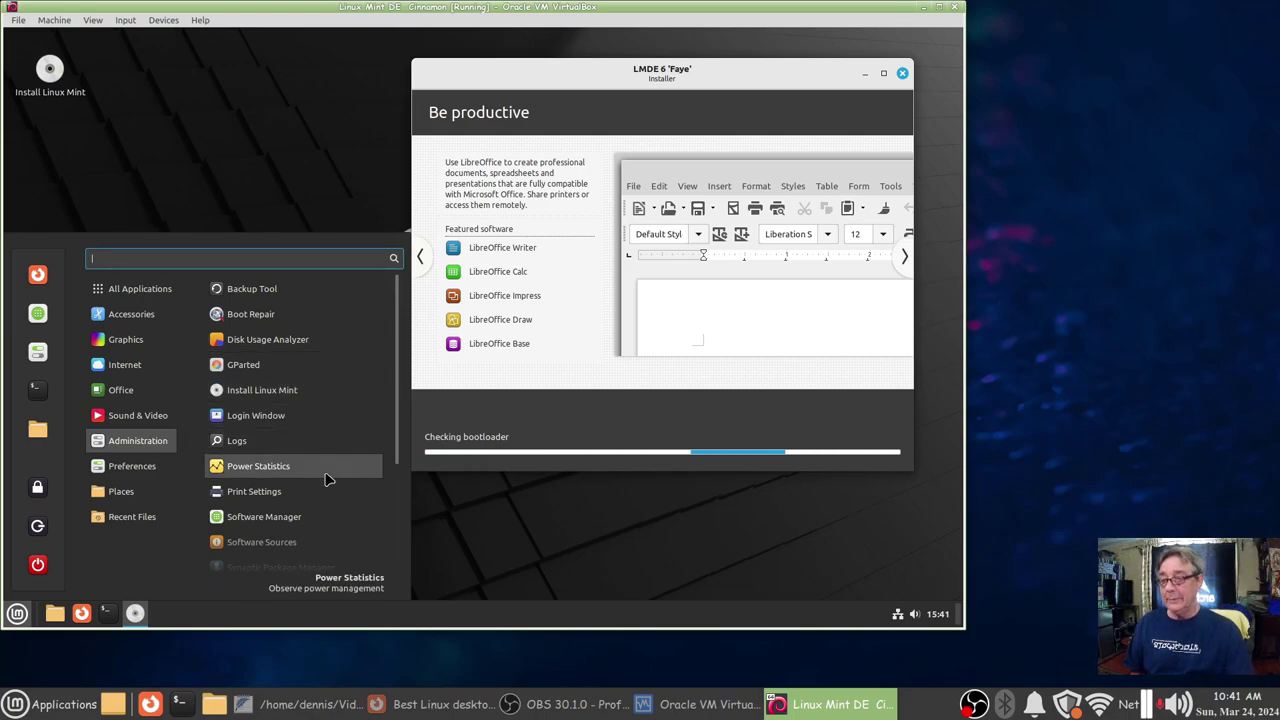
- Open System Monitor from Administration, examine the Resources graphs in a moved and enlarged window, and close it
scroll(302, 514, down, 1)
scroll(302, 514, down, 3)
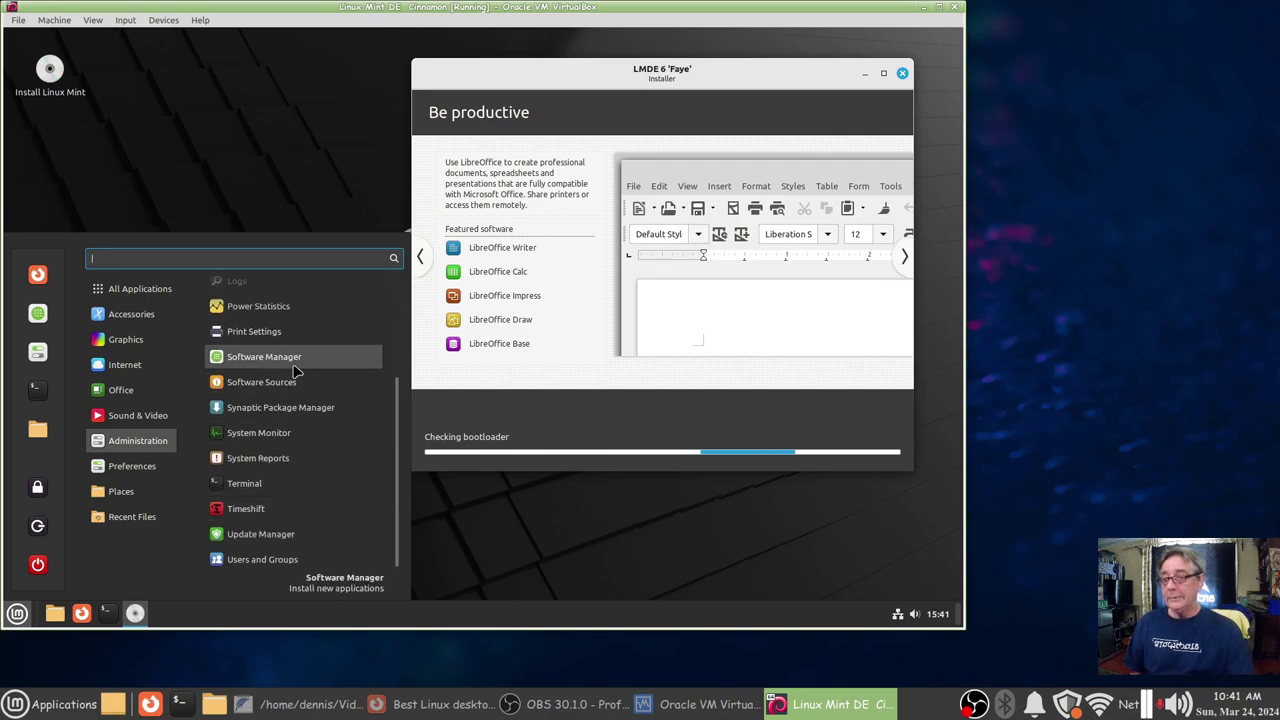
click(320, 445)
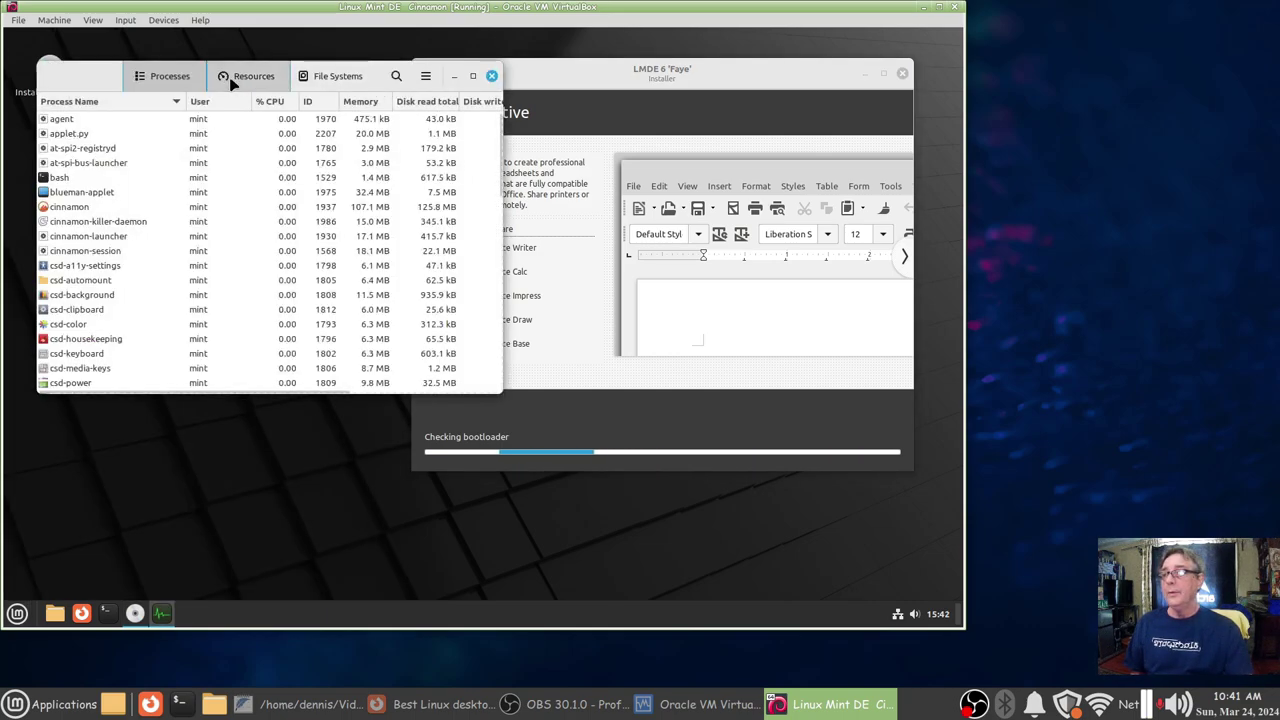
click(245, 76)
drag(72, 62, 72, 109)
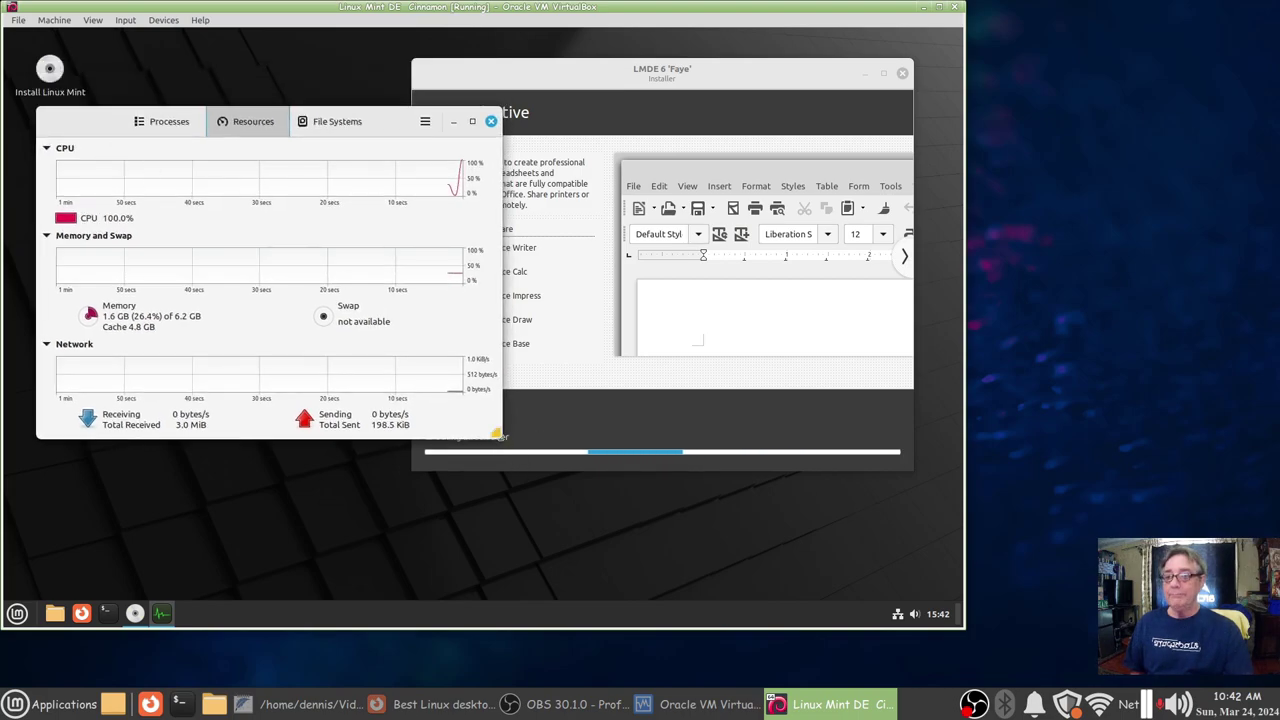
drag(511, 505, 514, 584)
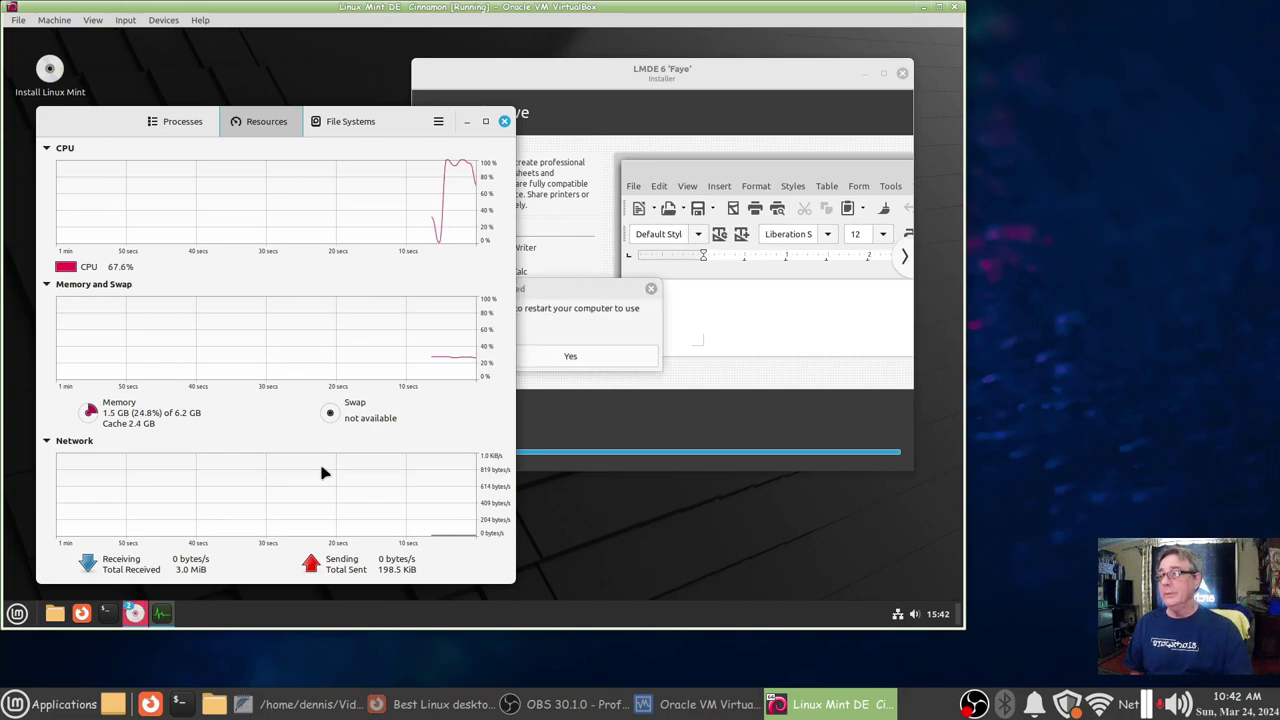
click(504, 121)
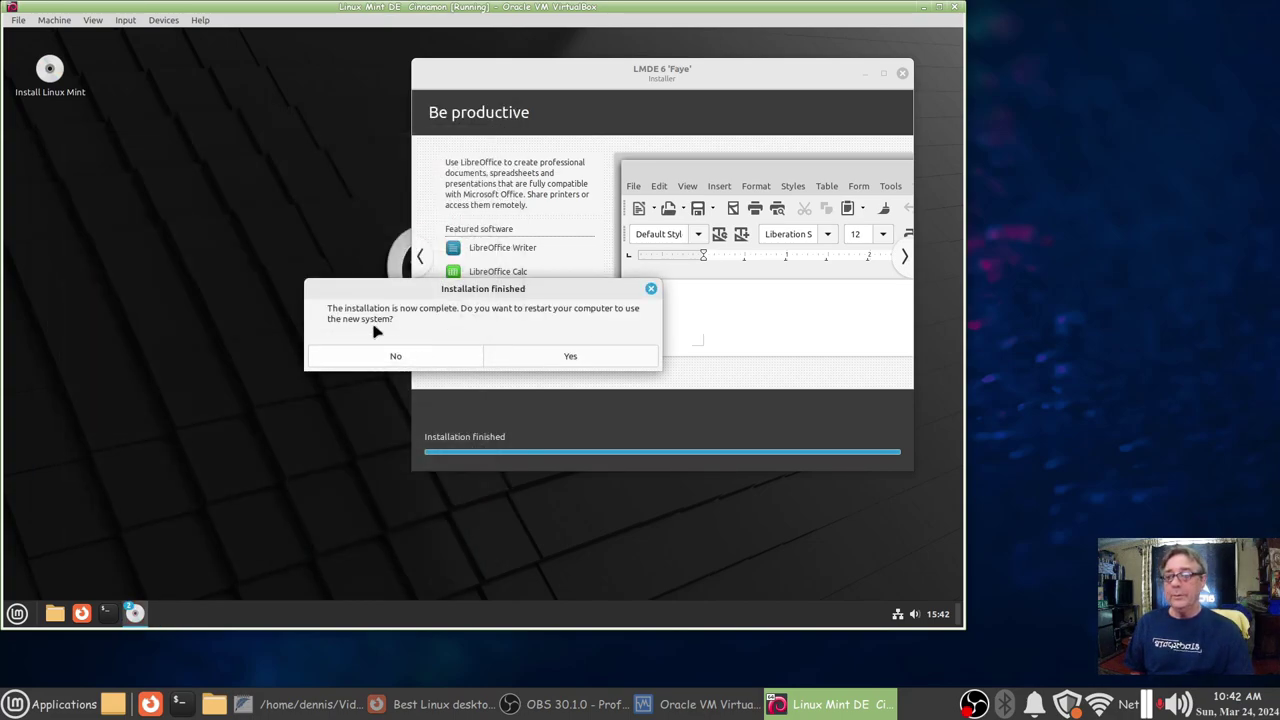
- Decline the installer's offer to restart and shut down the live system instead
click(376, 362)
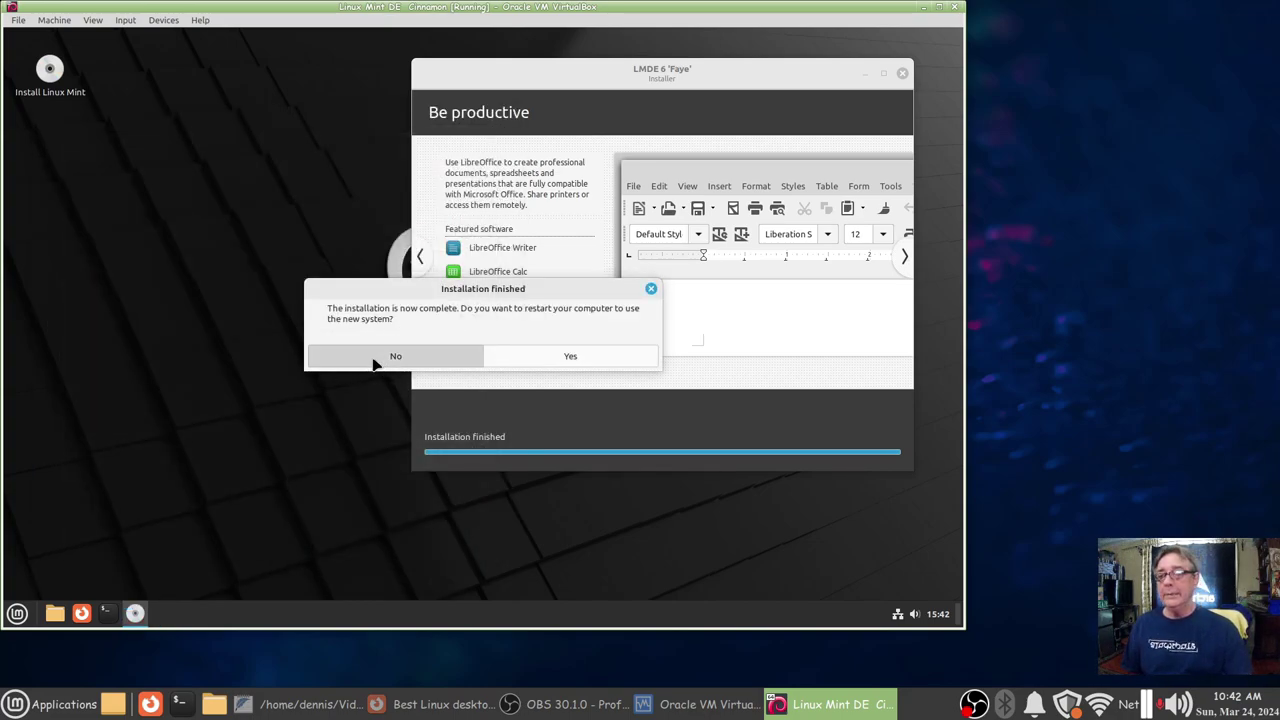
click(17, 613)
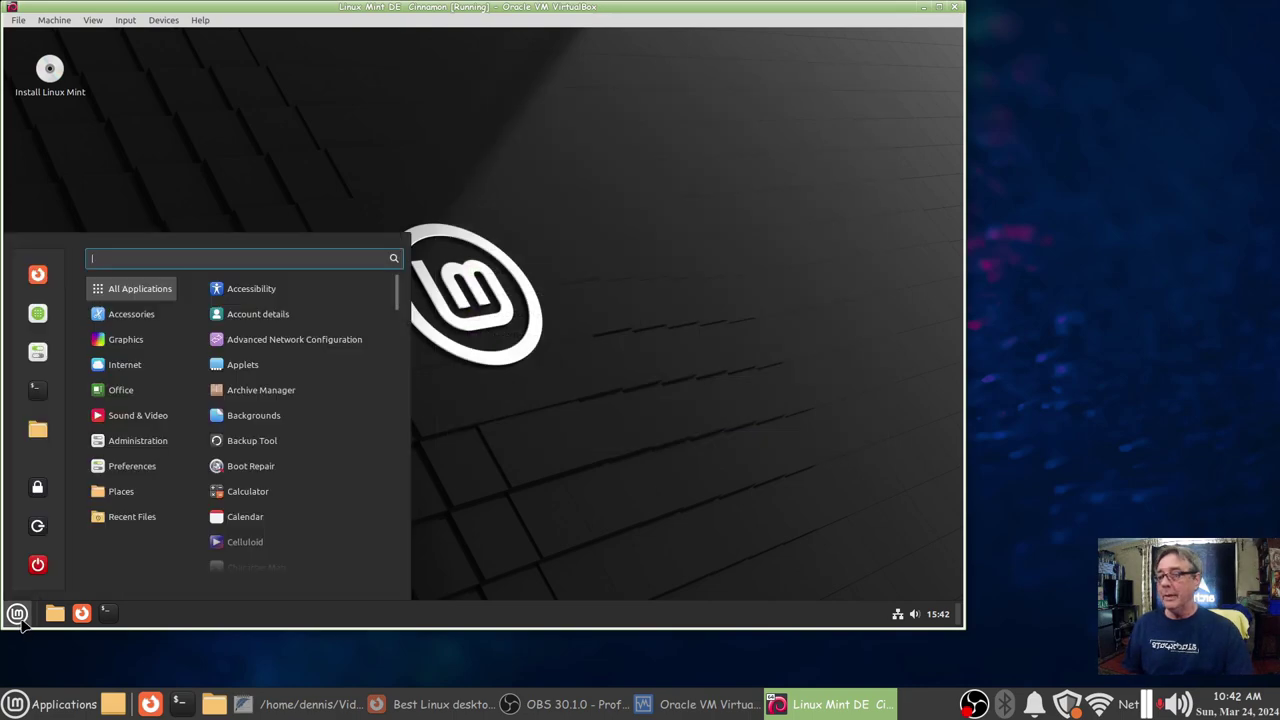
click(37, 566)
click(572, 350)
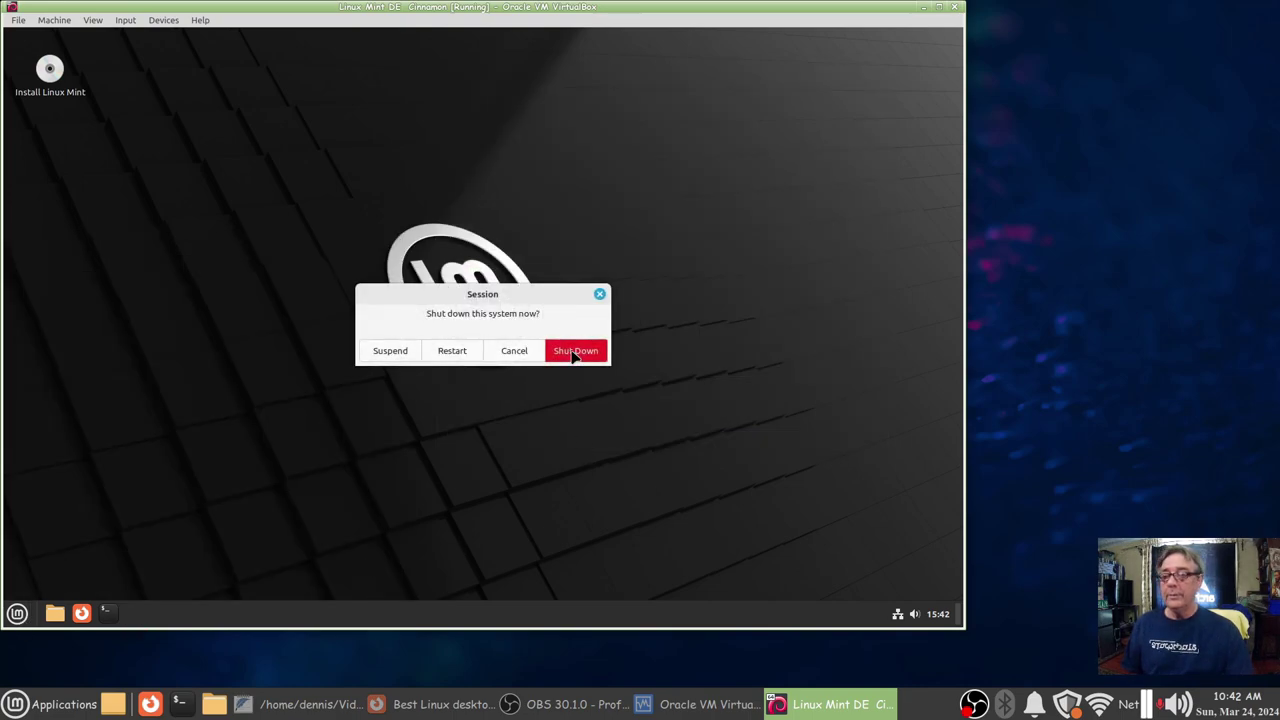
- Check the virtual machine's optical drive in VirtualBox Manager, return to the machine and continue past the installation-media prompt to finish shutting down
click(685, 702)
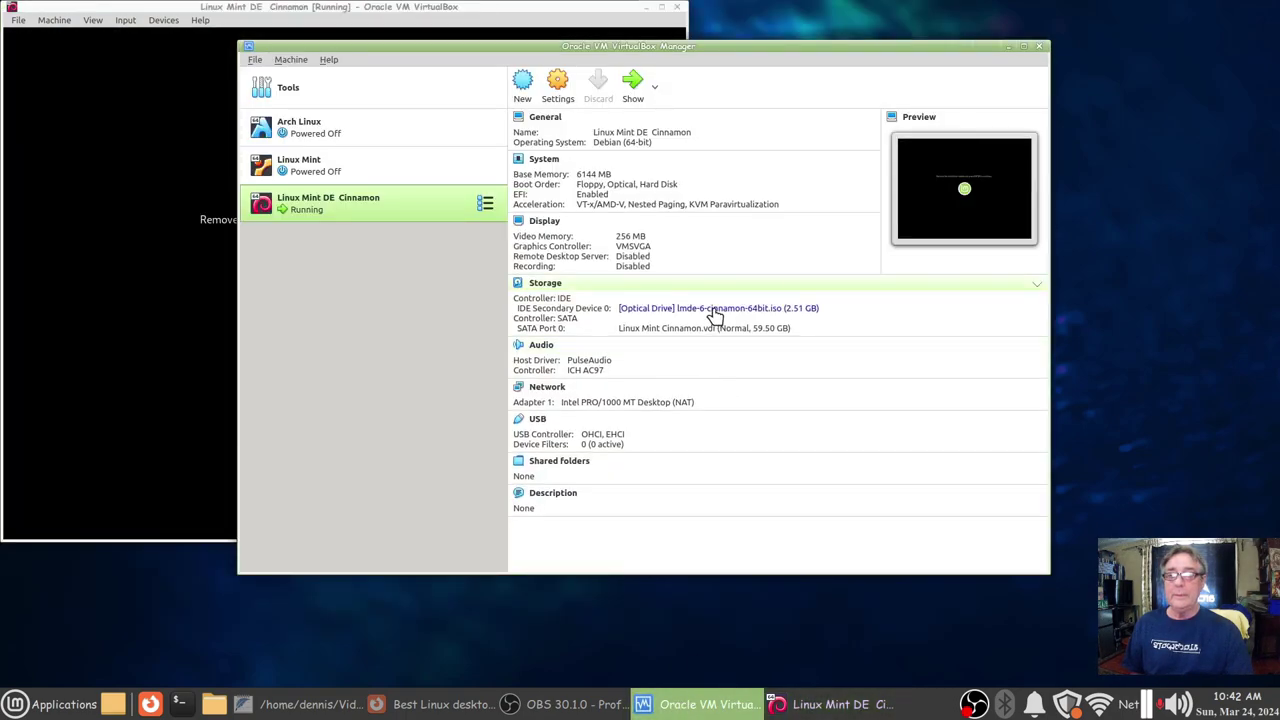
key(alt+Tab)
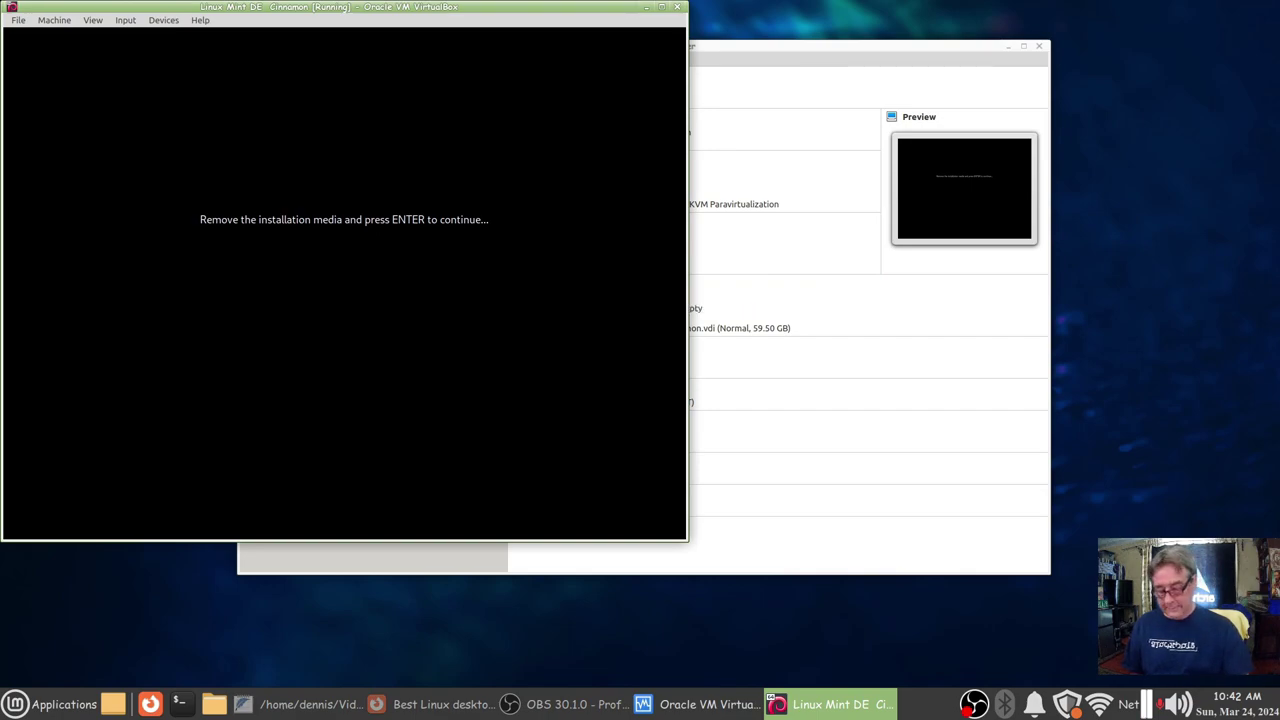
key(Return)
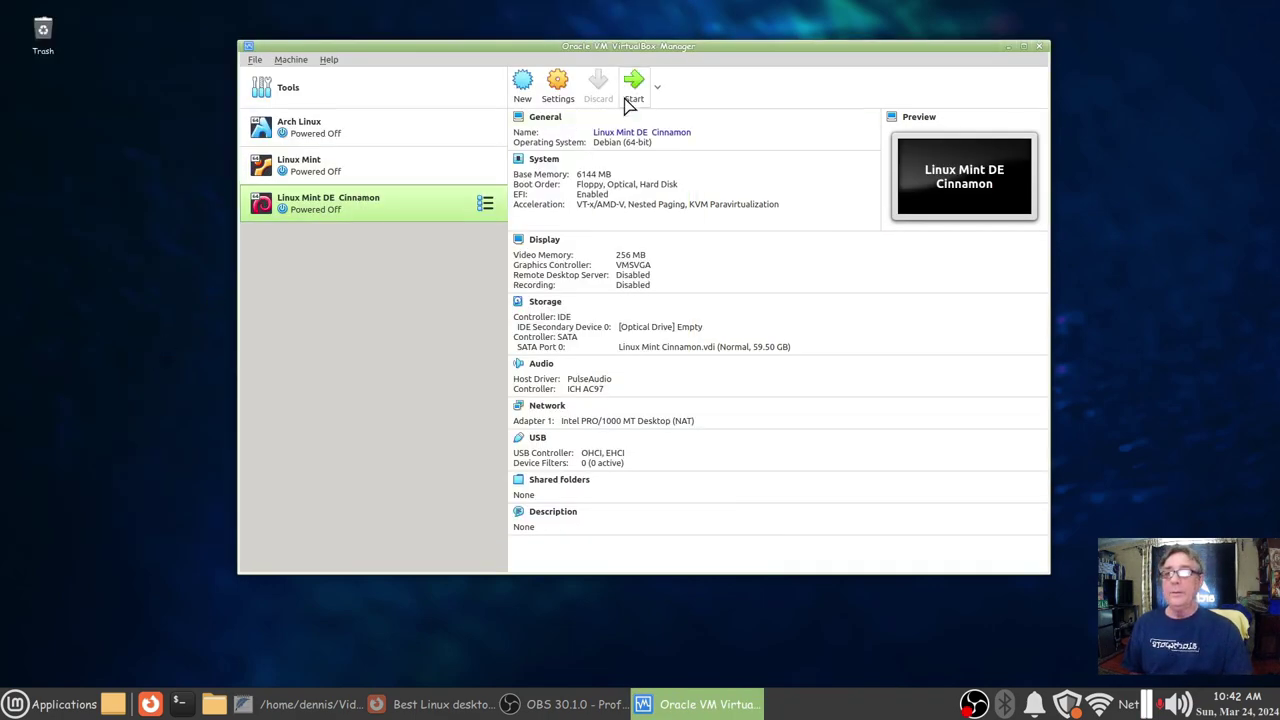
- Start the Linux Mint DE Cinnamon virtual machine, minimize the Manager window and boot the LMDE 6 Faye entry
click(628, 100)
click(1014, 48)
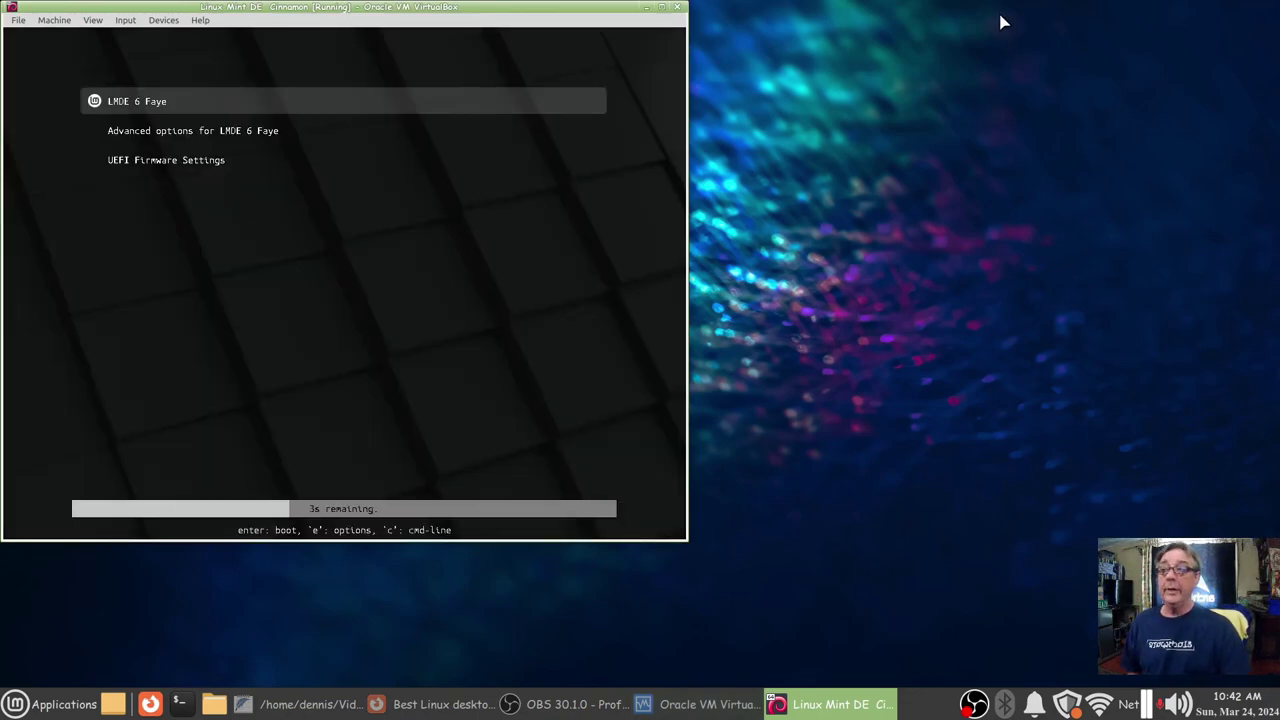
key(Return)
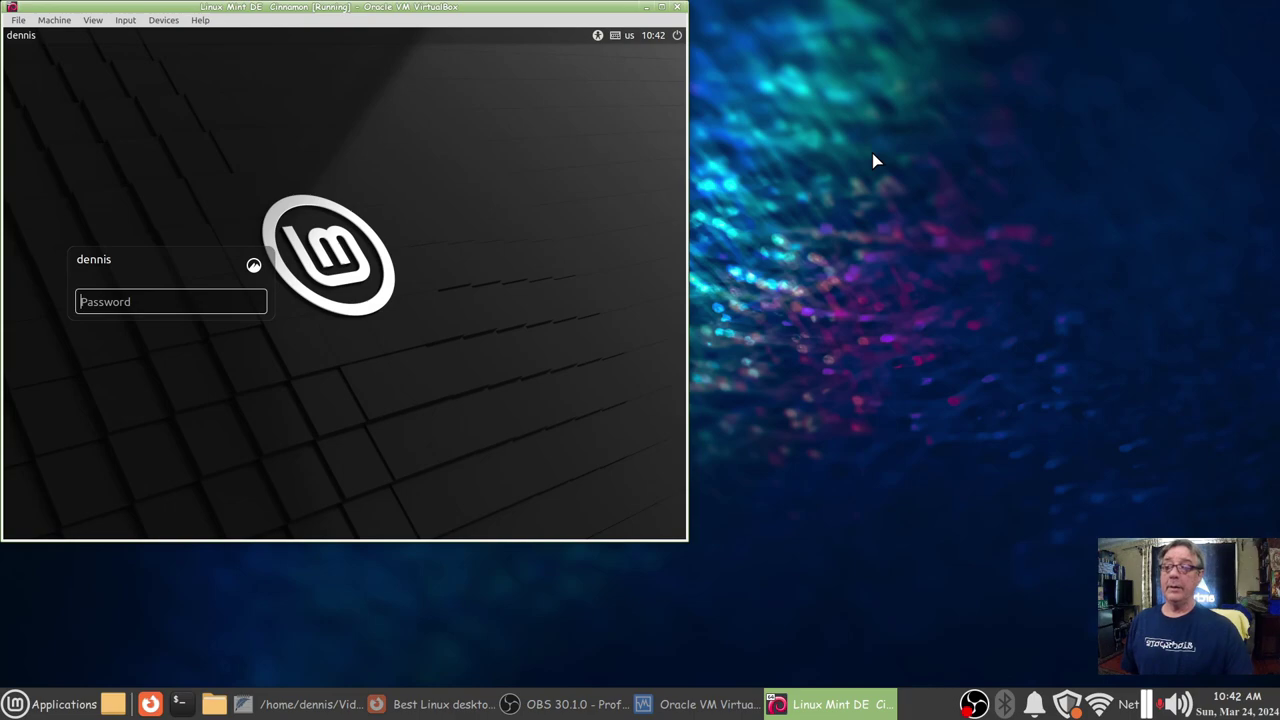
- Enter the account password, review the available desktop environments while keeping Cinnamon (Default), and log in
text(•)
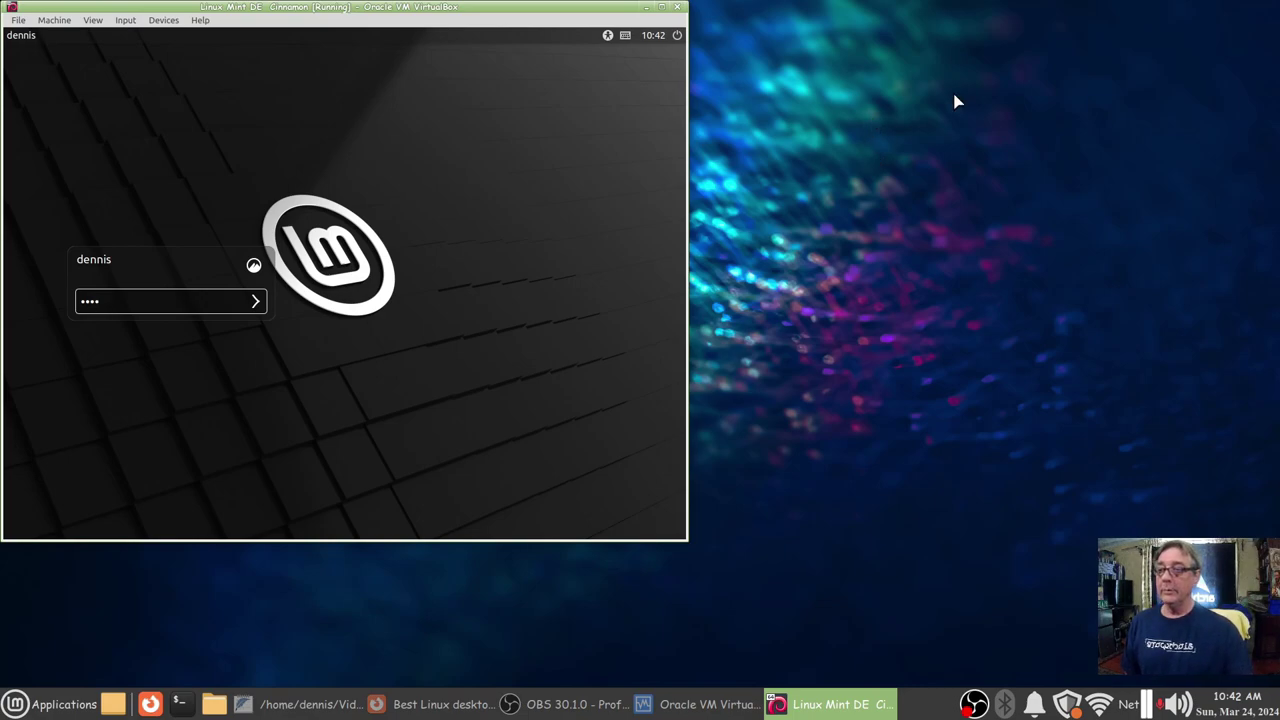
click(255, 266)
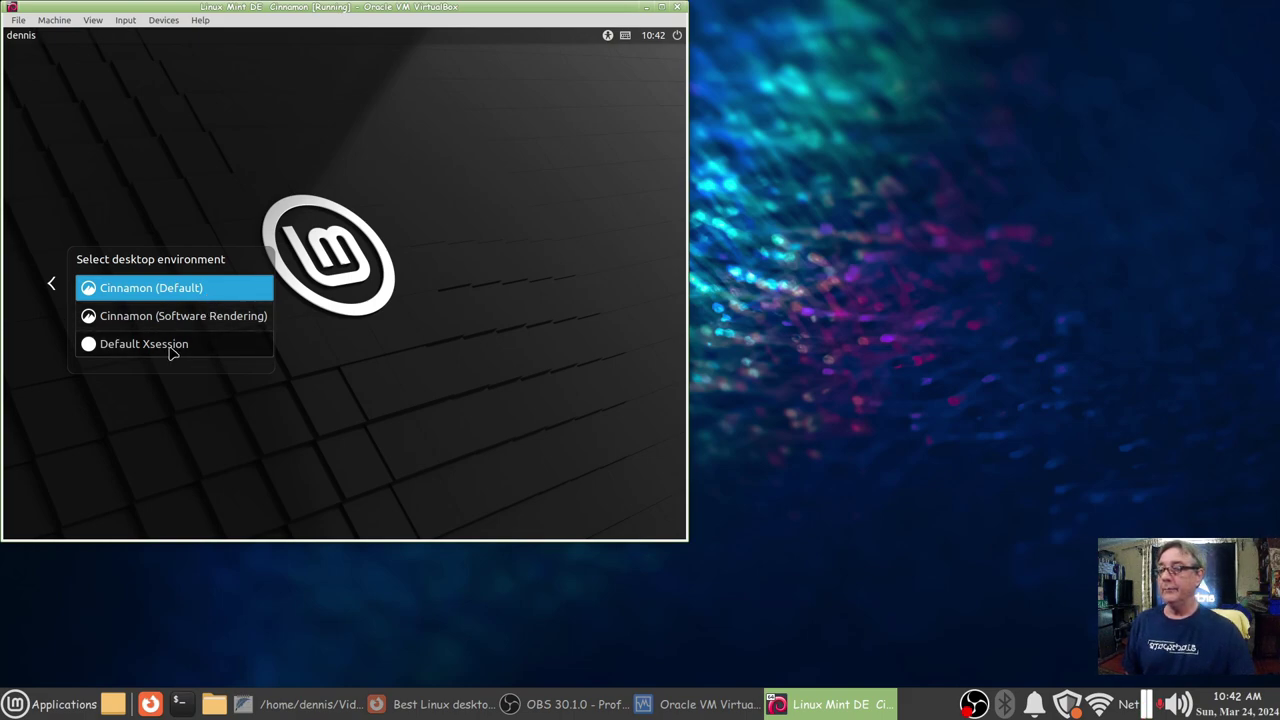
click(53, 287)
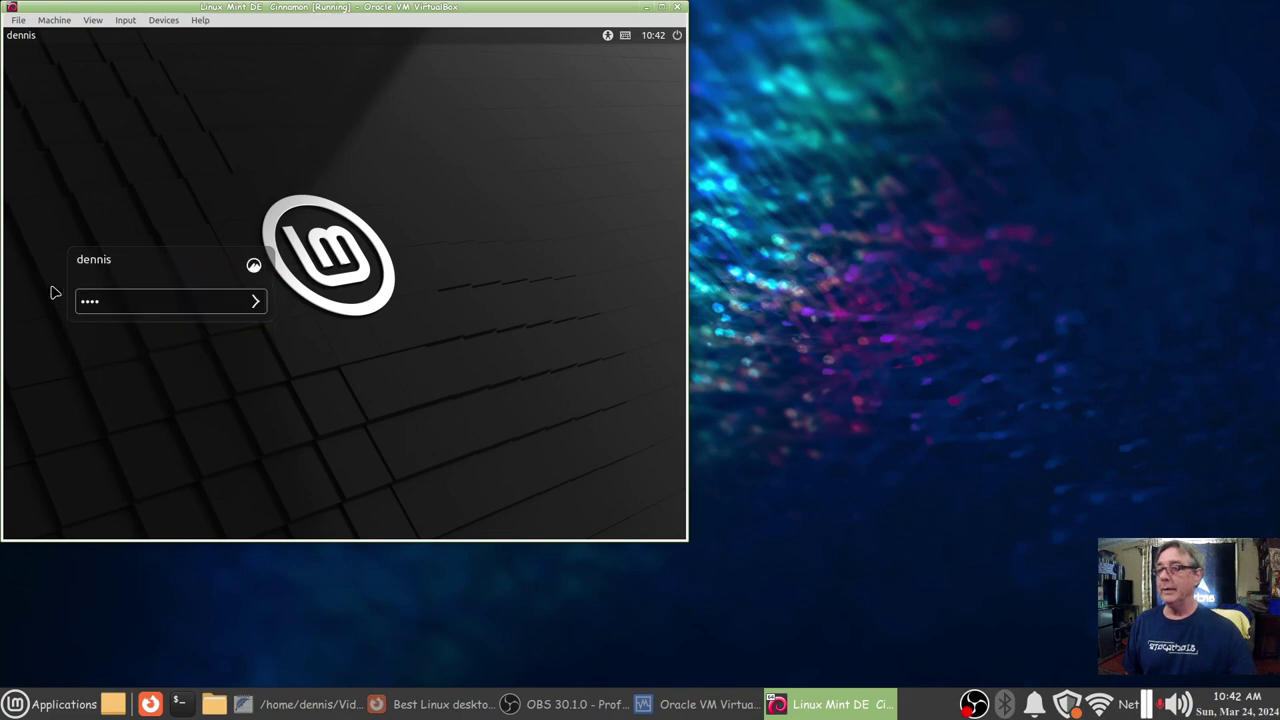
key(Return)
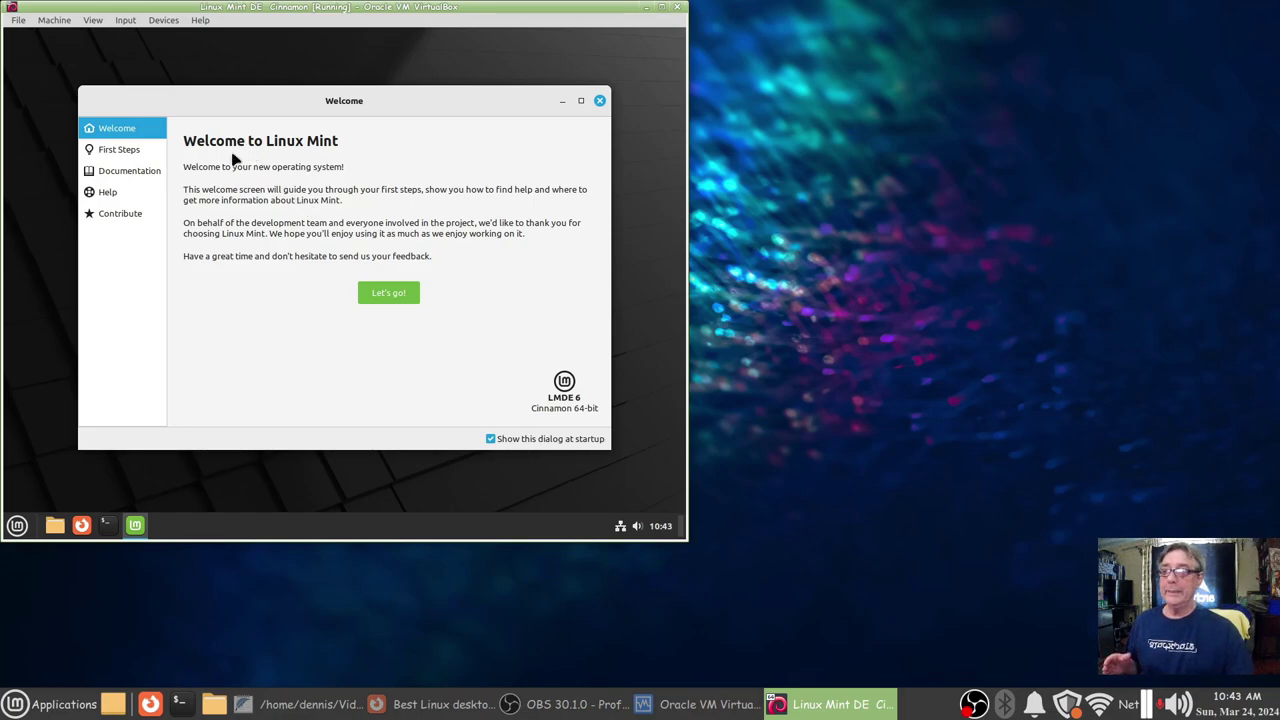
- Find the Display settings by searching for "displ", set the resolution to 1440 × 900 (16:10), keep the new configuration and close the settings
click(15, 529)
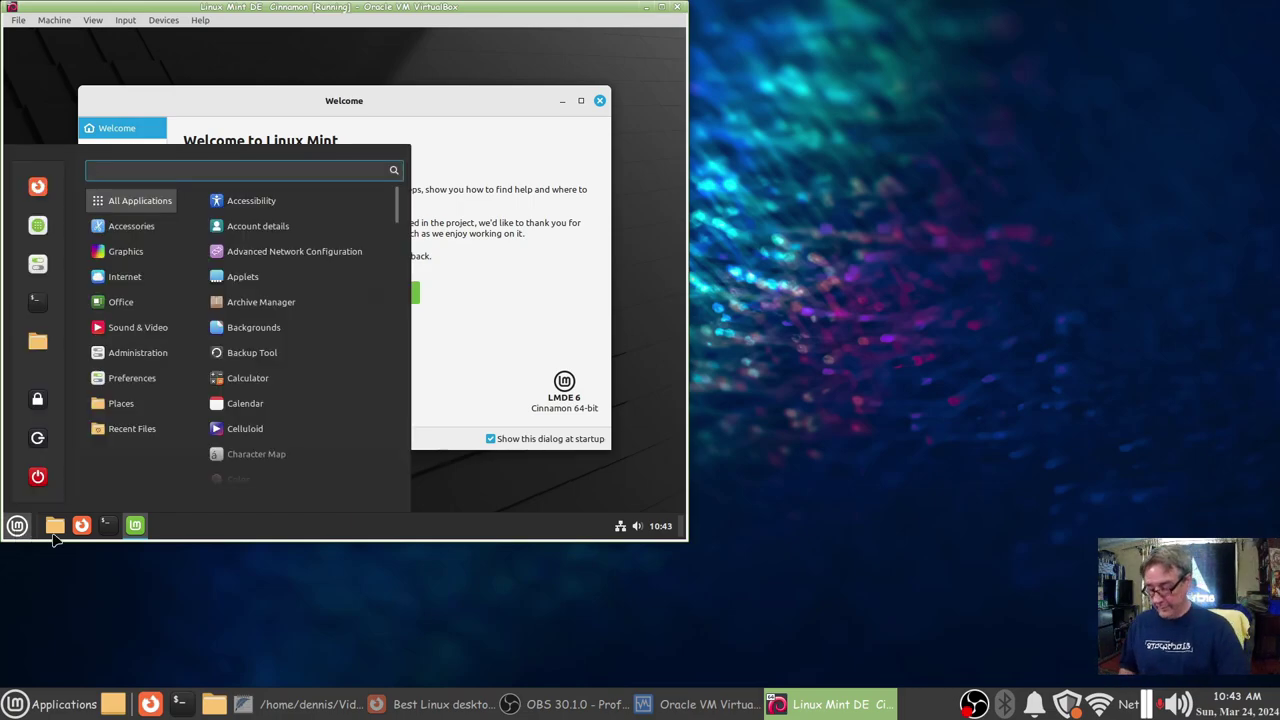
text(displ)
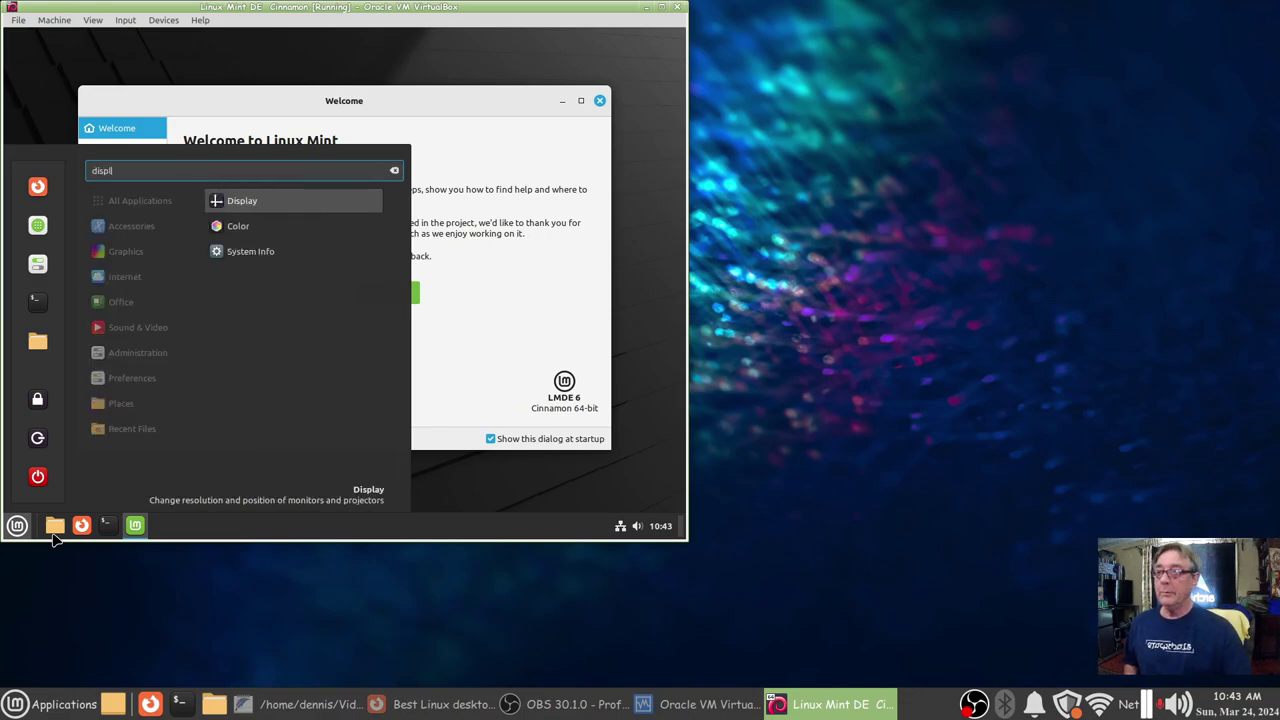
click(320, 200)
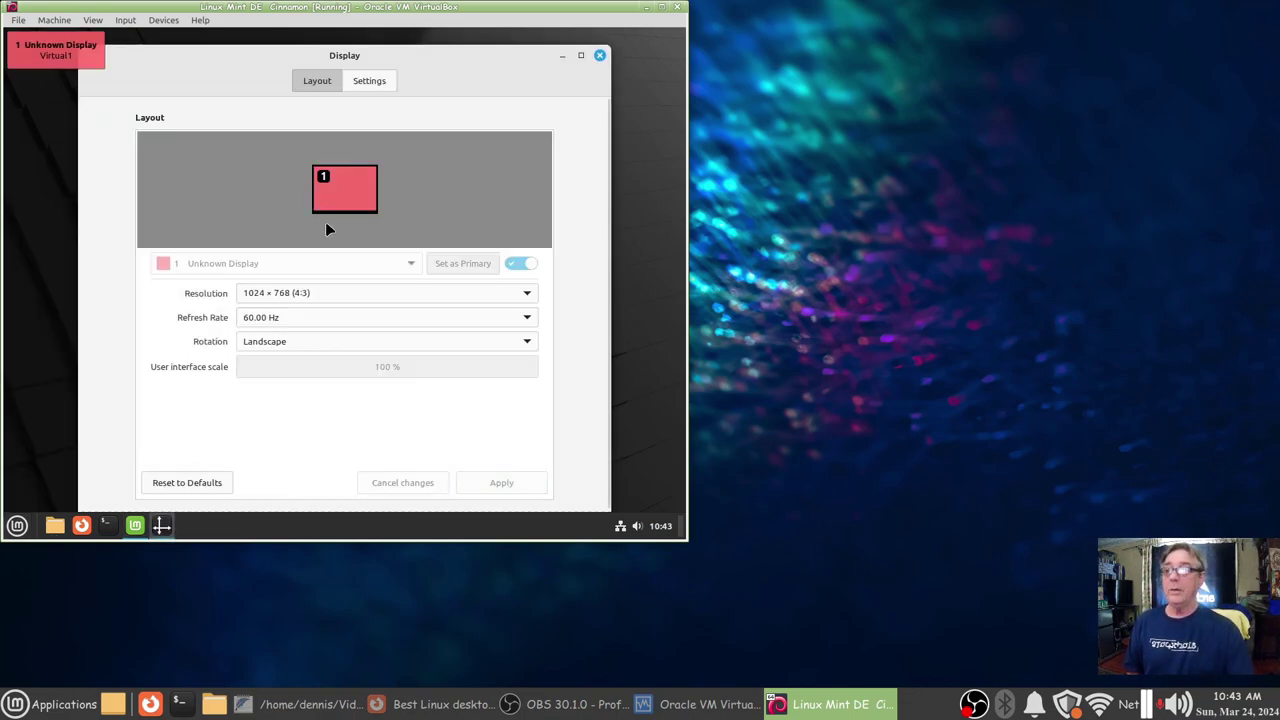
click(443, 294)
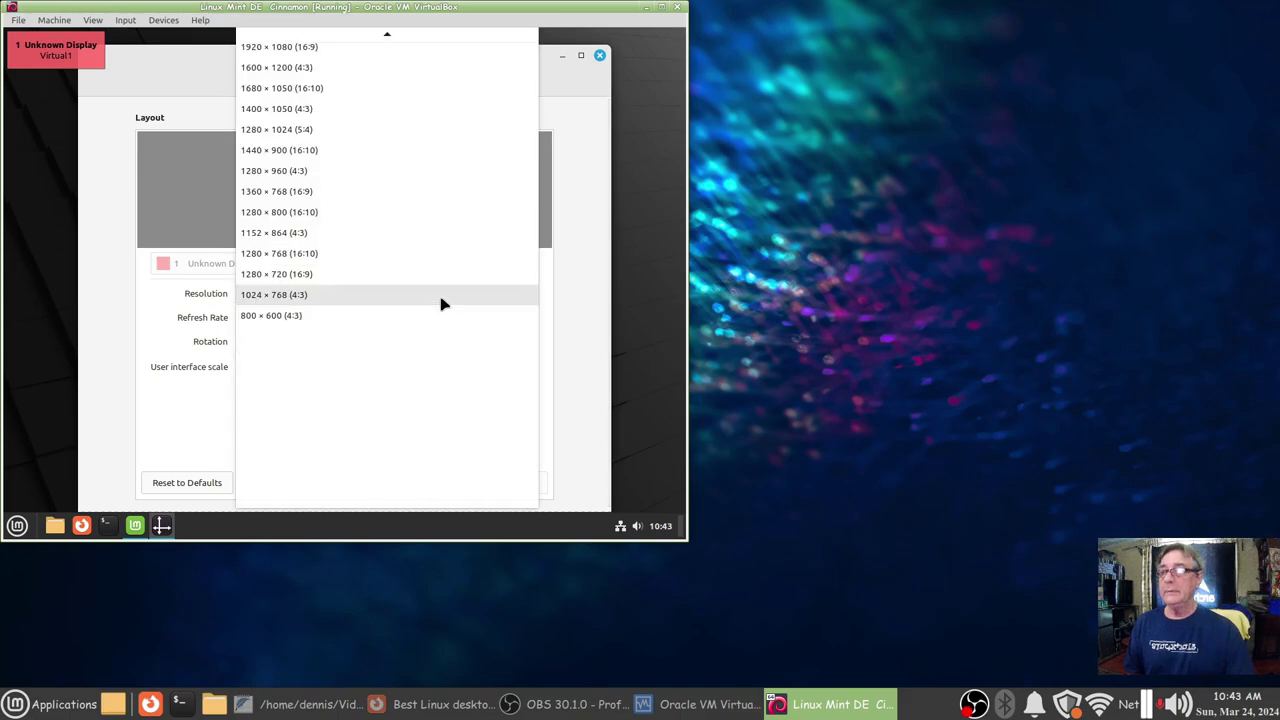
click(426, 150)
click(500, 483)
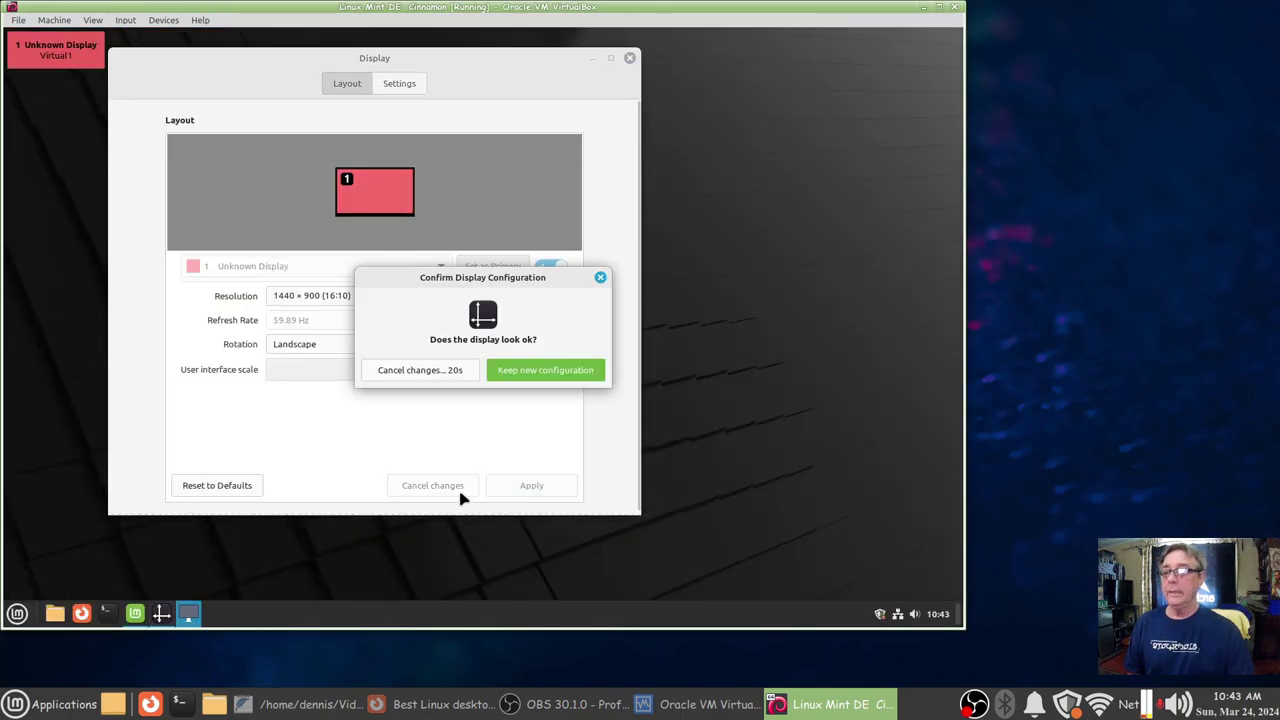
click(506, 373)
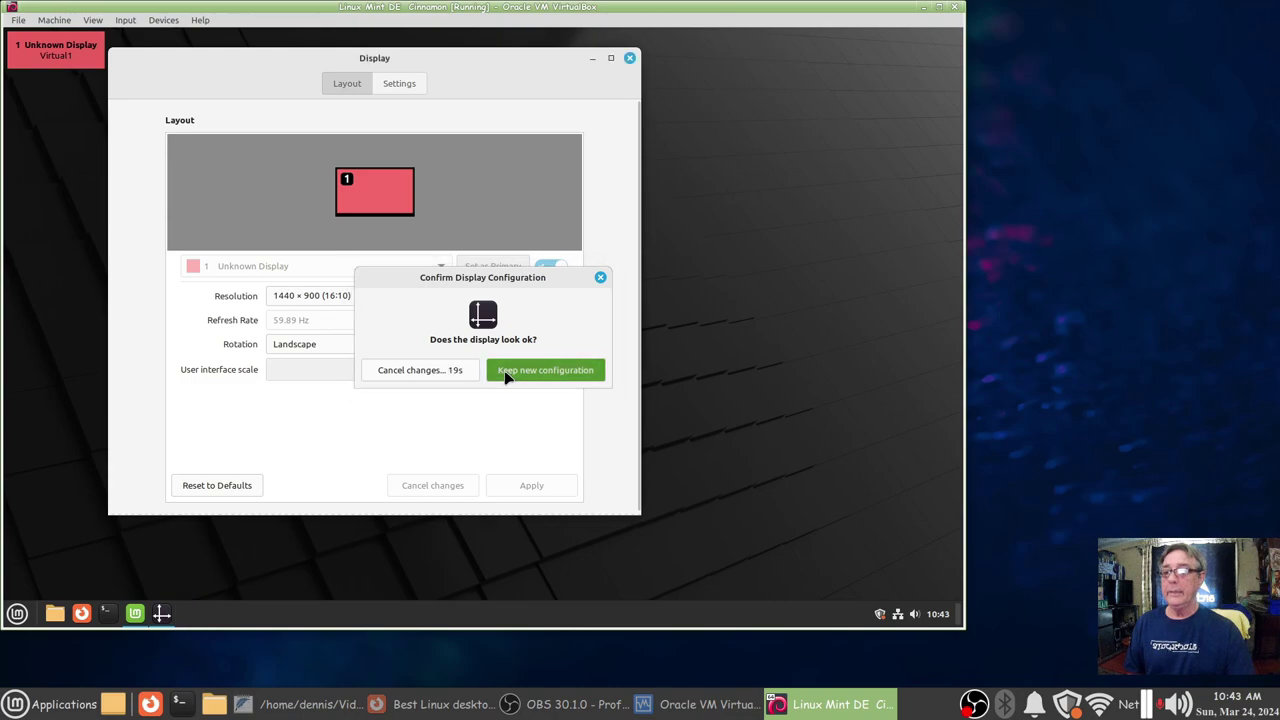
click(629, 58)
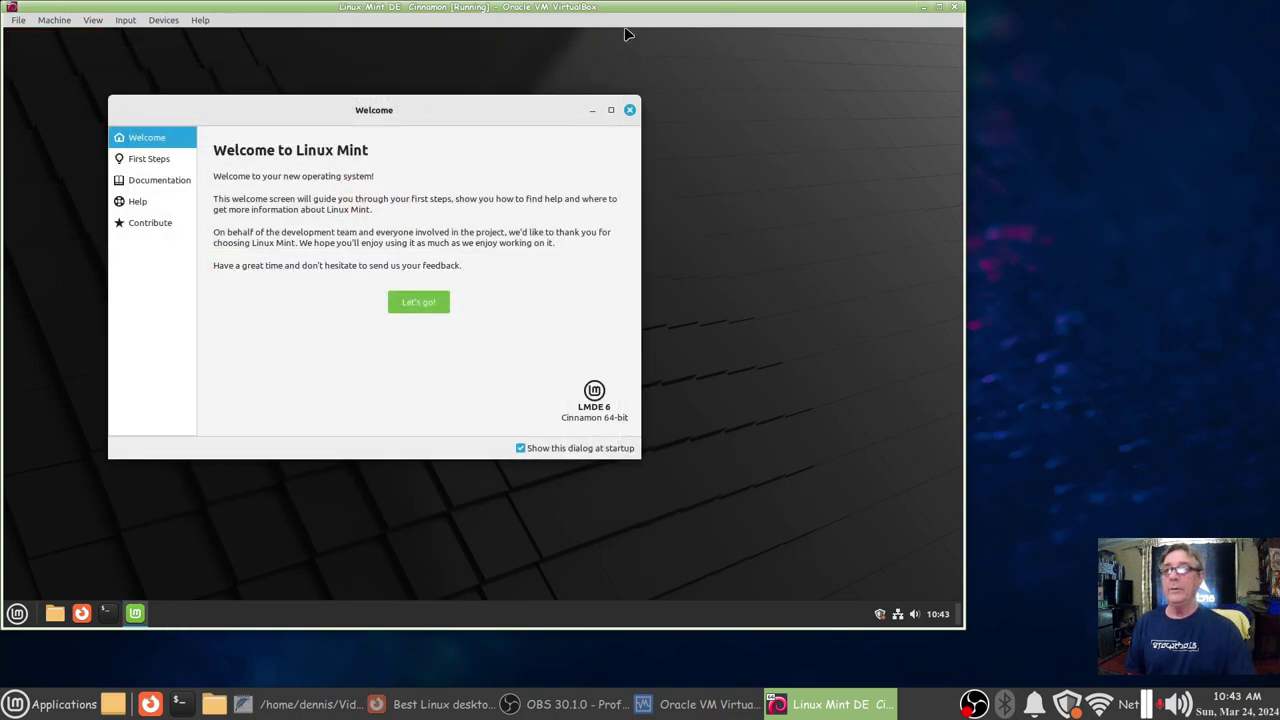
- Review the First Steps, Documentation, Help and Contribute pages of the Welcome window, and close it
click(148, 160)
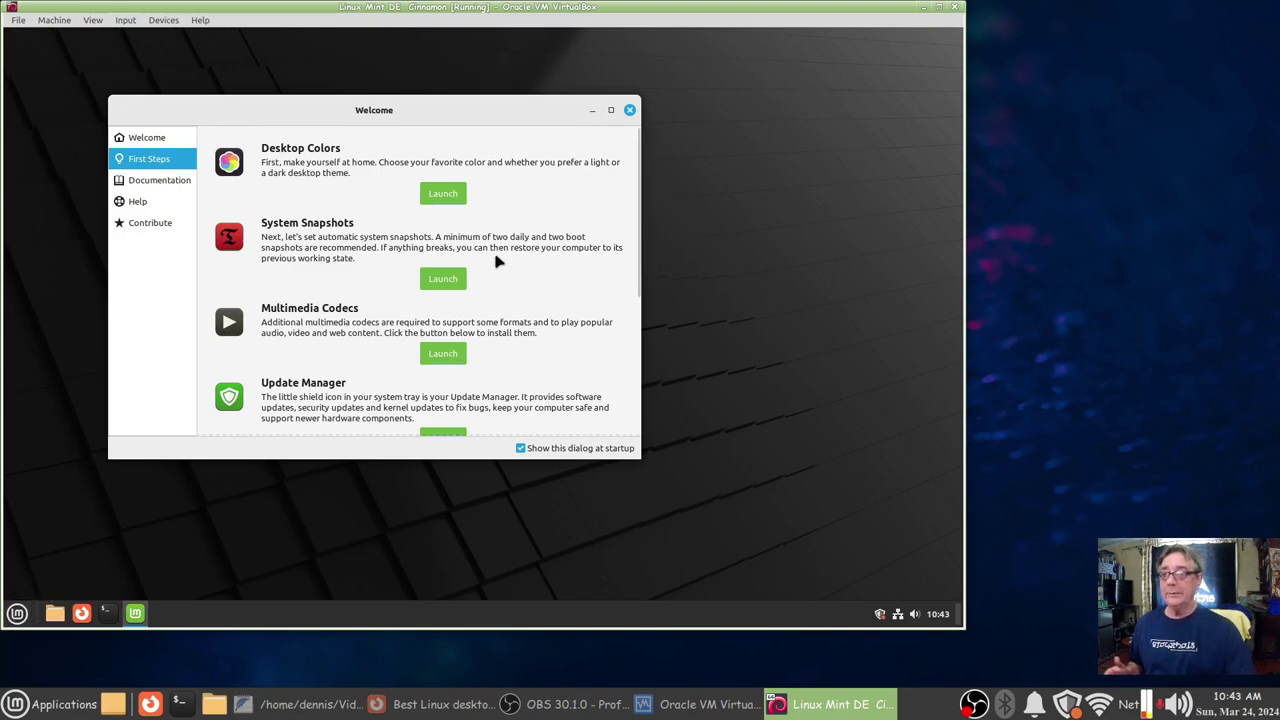
scroll(497, 261, down, 3)
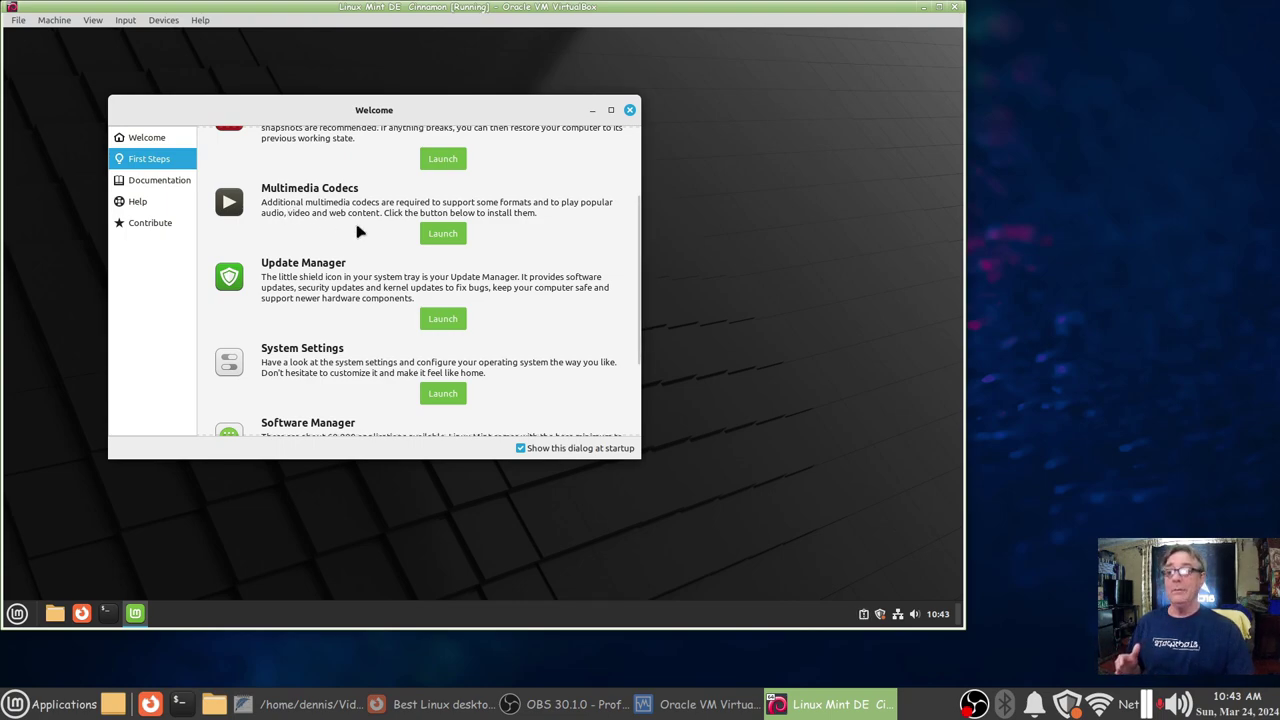
scroll(354, 327, down, 2)
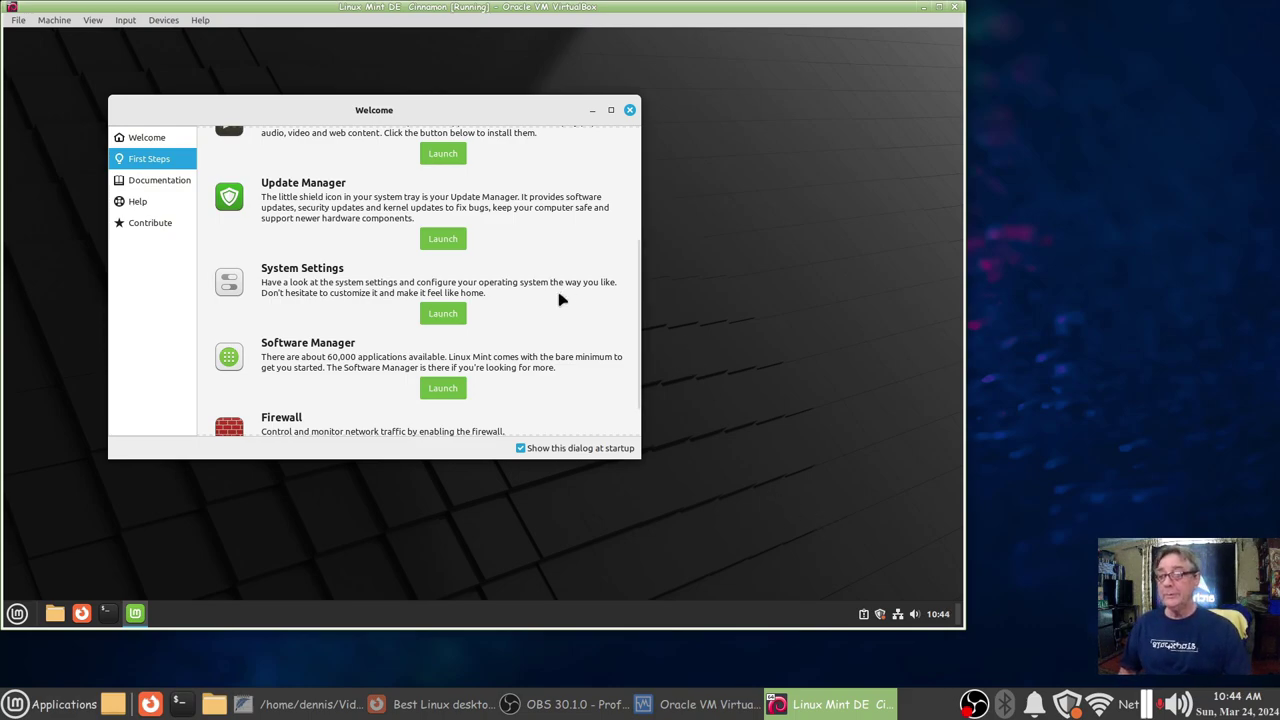
scroll(563, 300, down, 2)
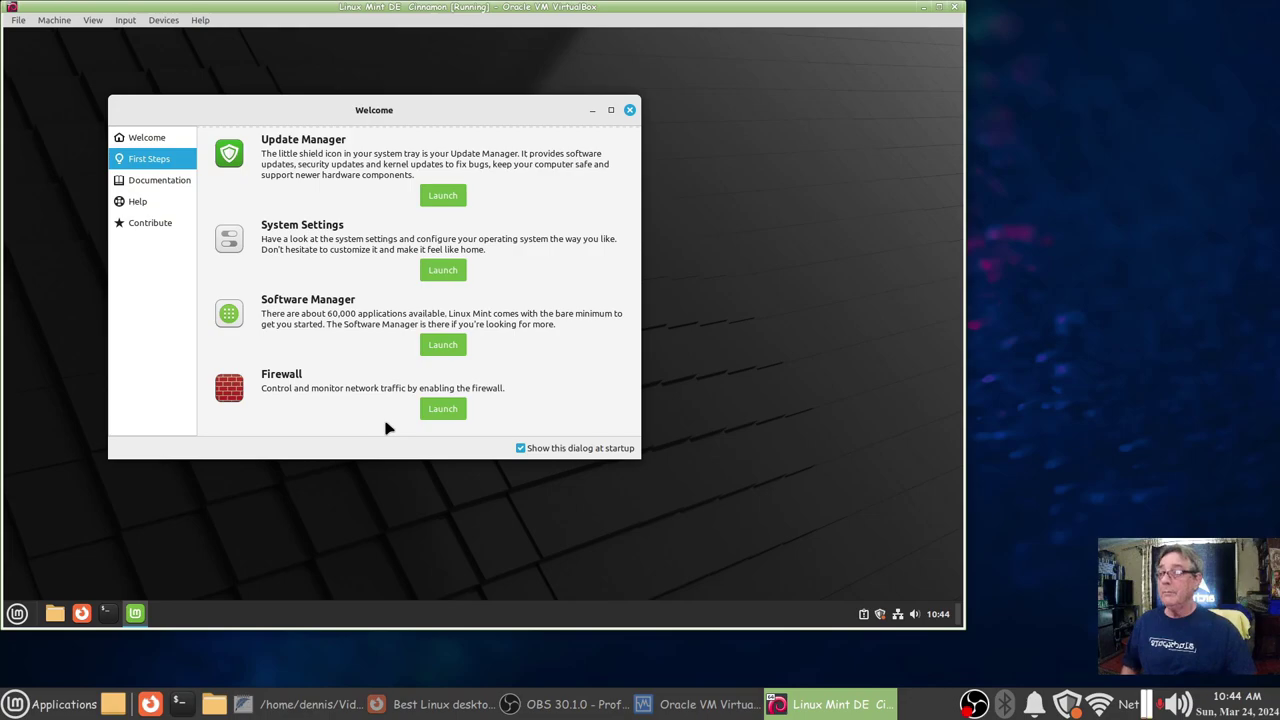
click(156, 184)
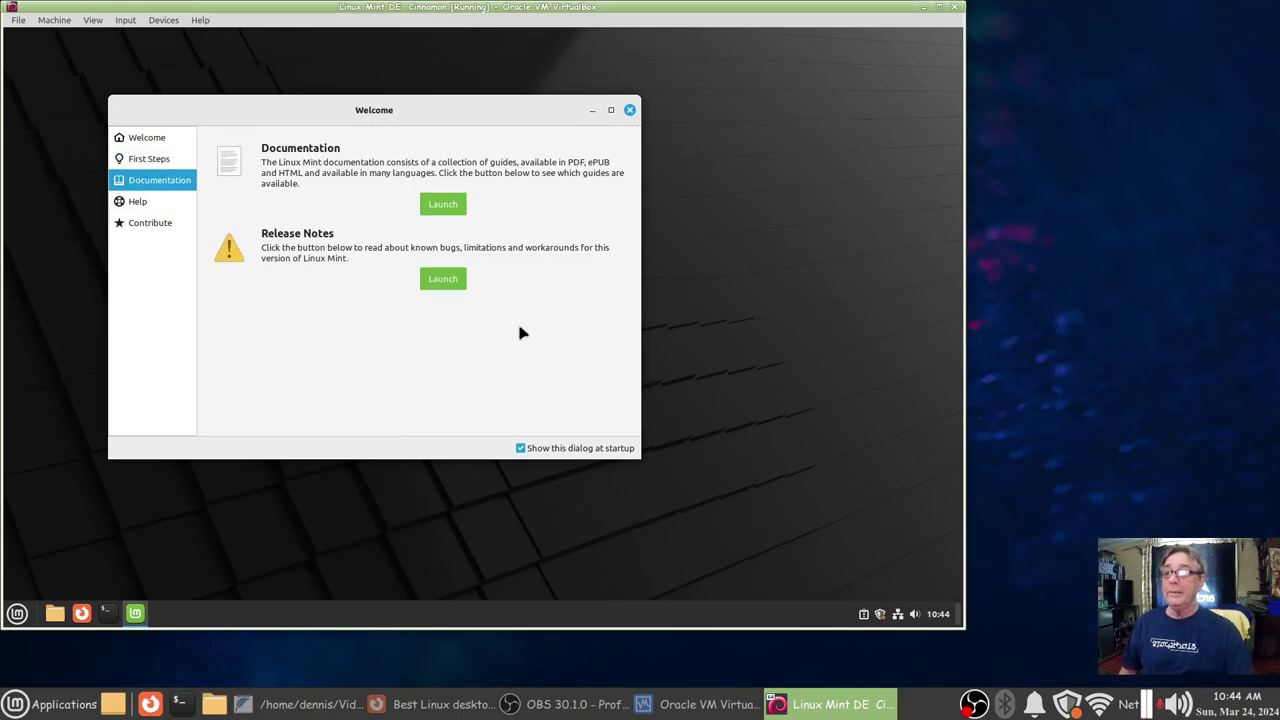
click(125, 203)
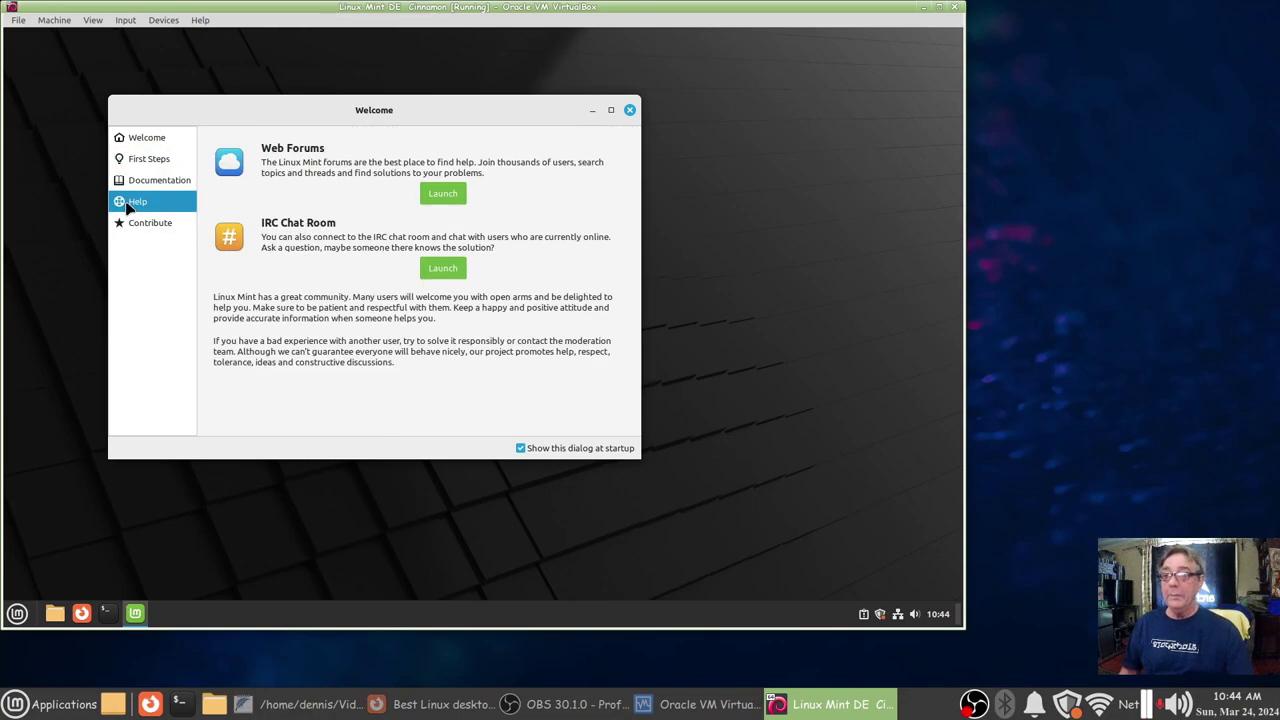
click(155, 223)
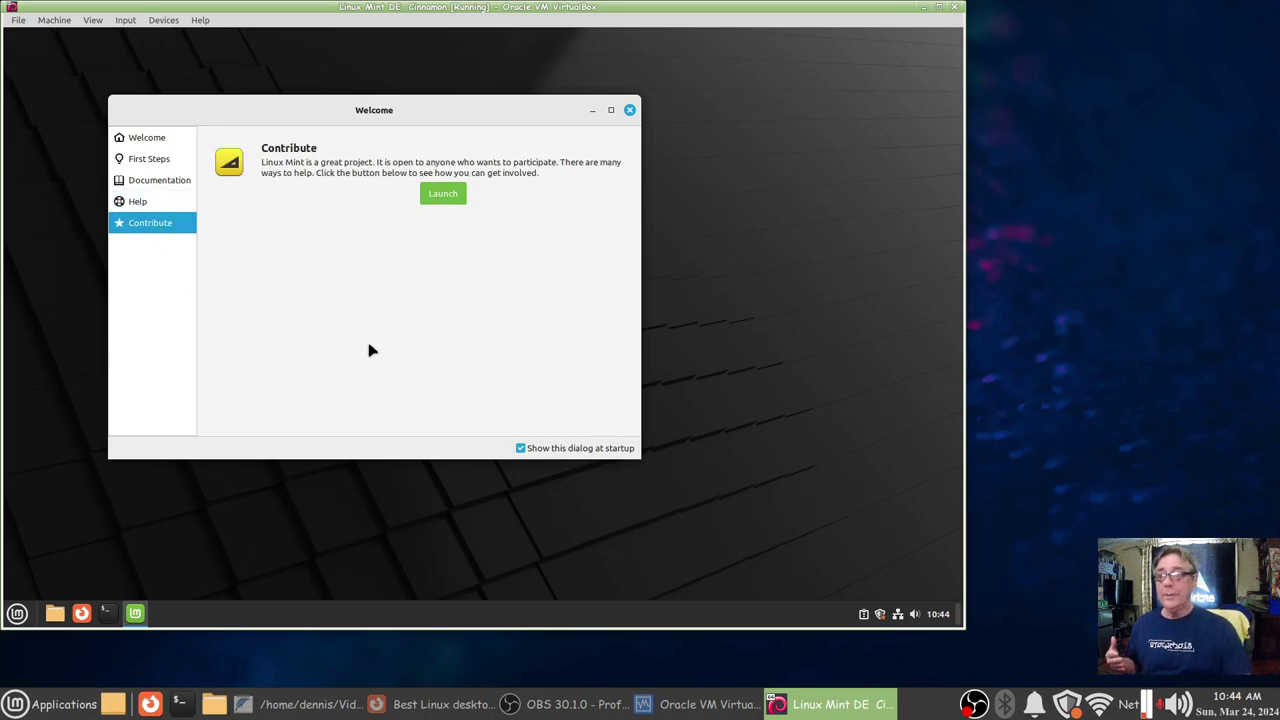
click(629, 110)
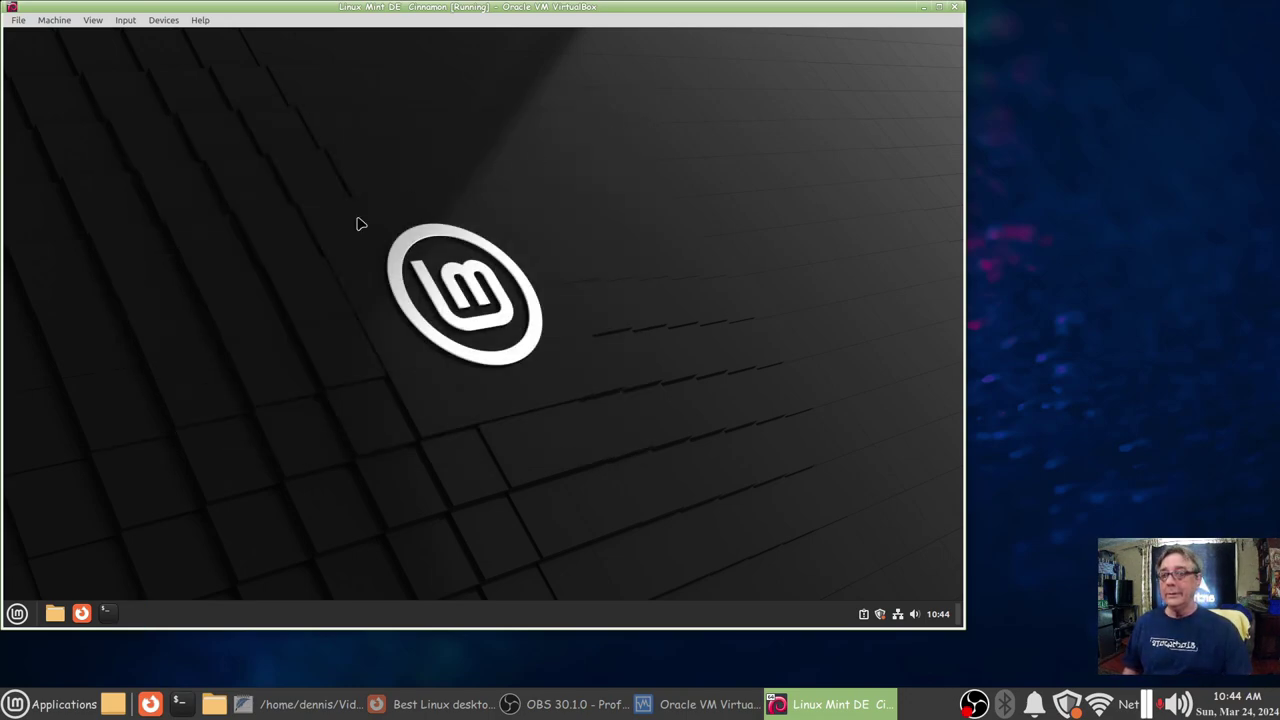
- View the Linux Mint images in the Backgrounds preferences and the Update Manager's welcome page, closing each window
click(17, 614)
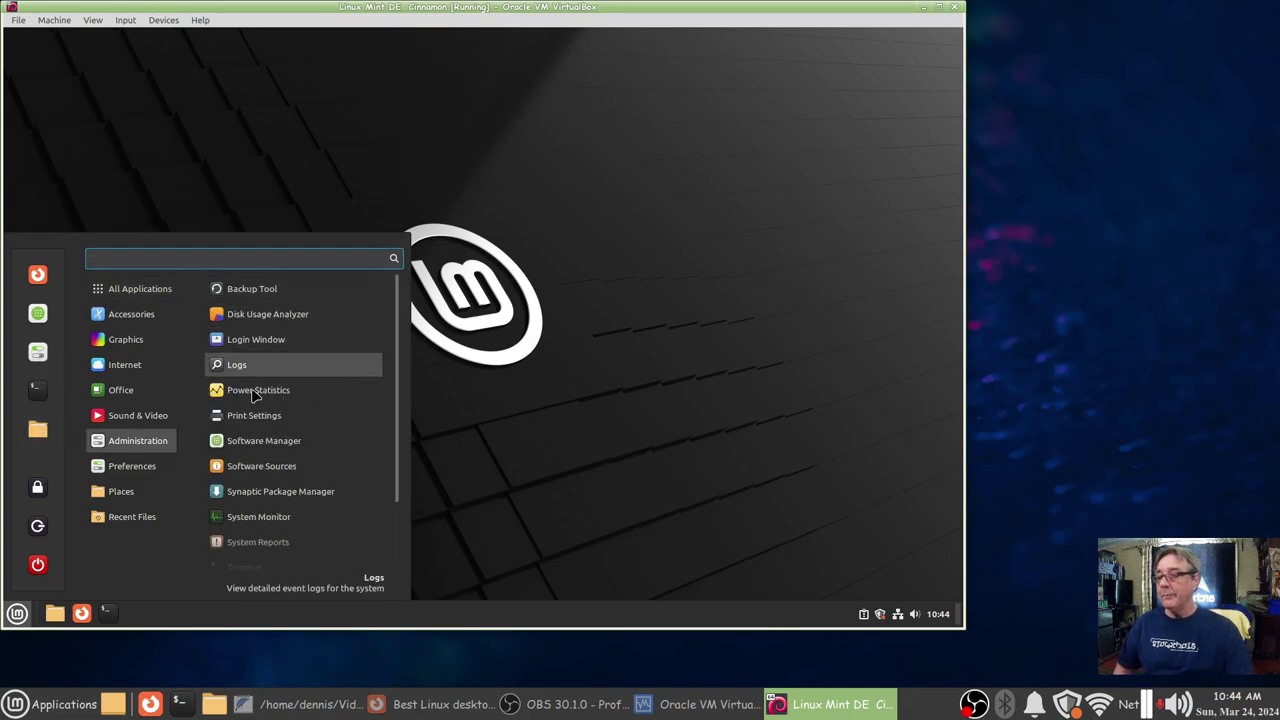
mouse_move(134, 472)
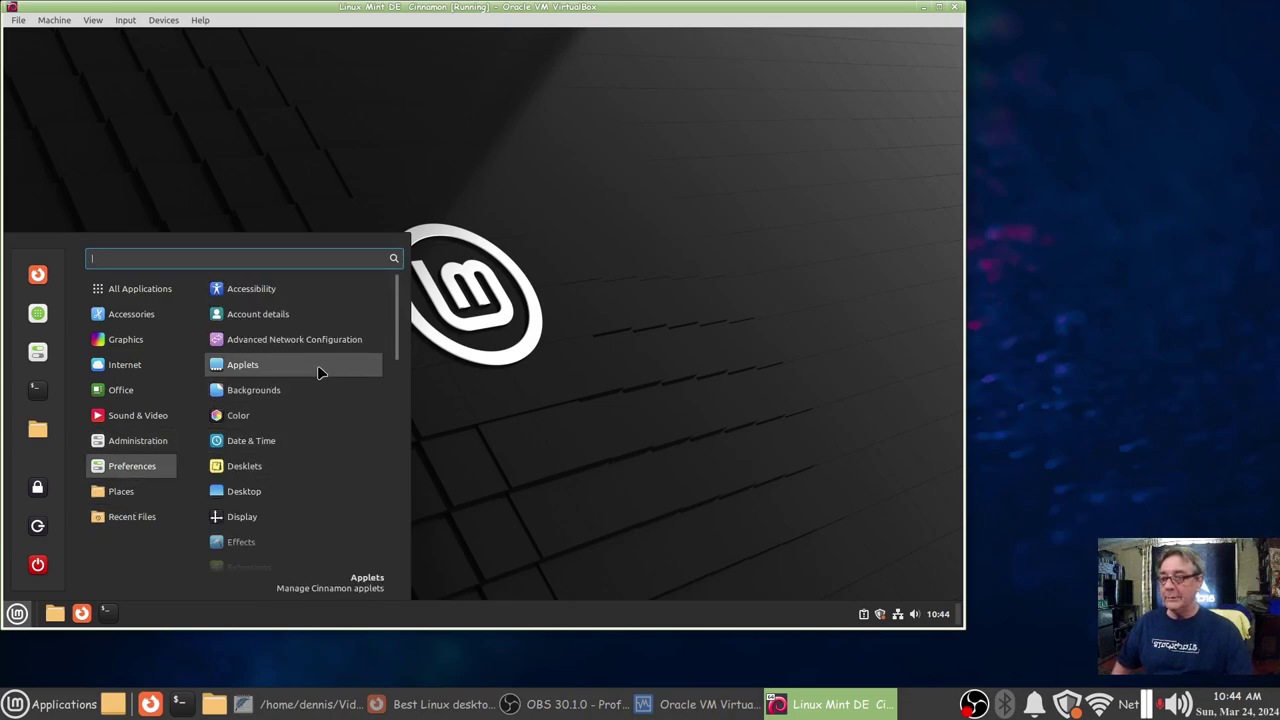
click(316, 400)
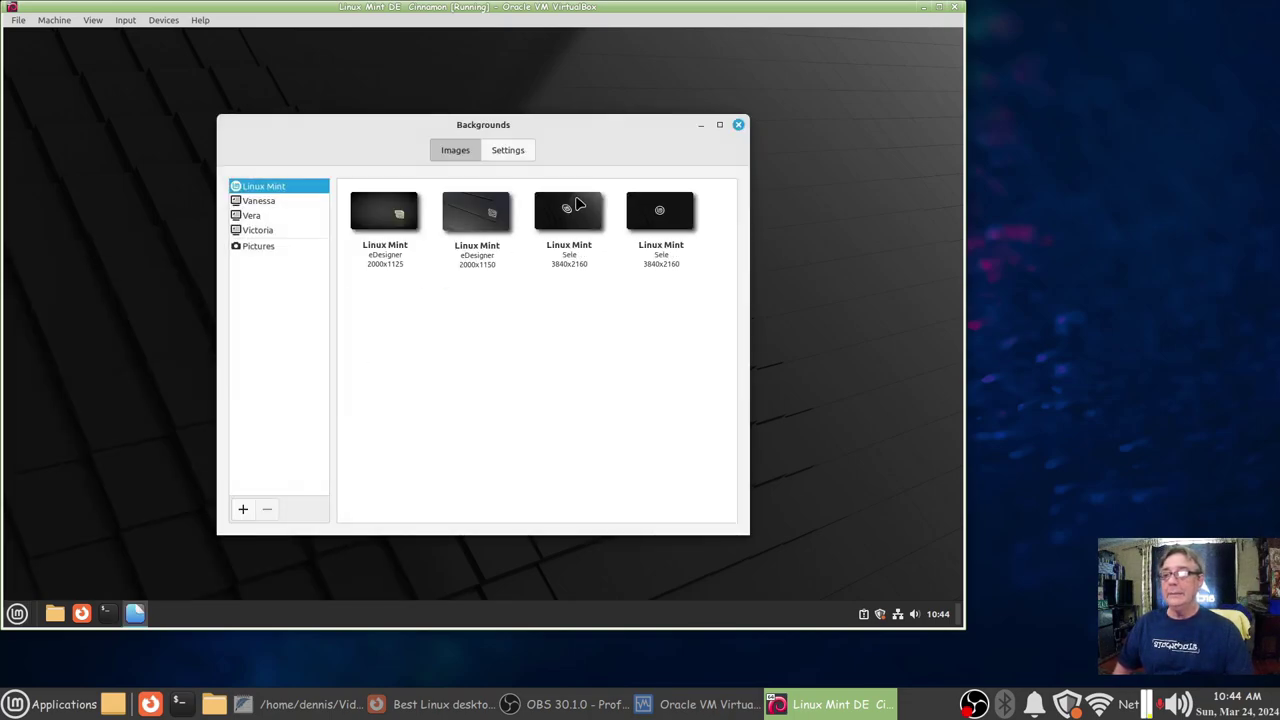
click(737, 127)
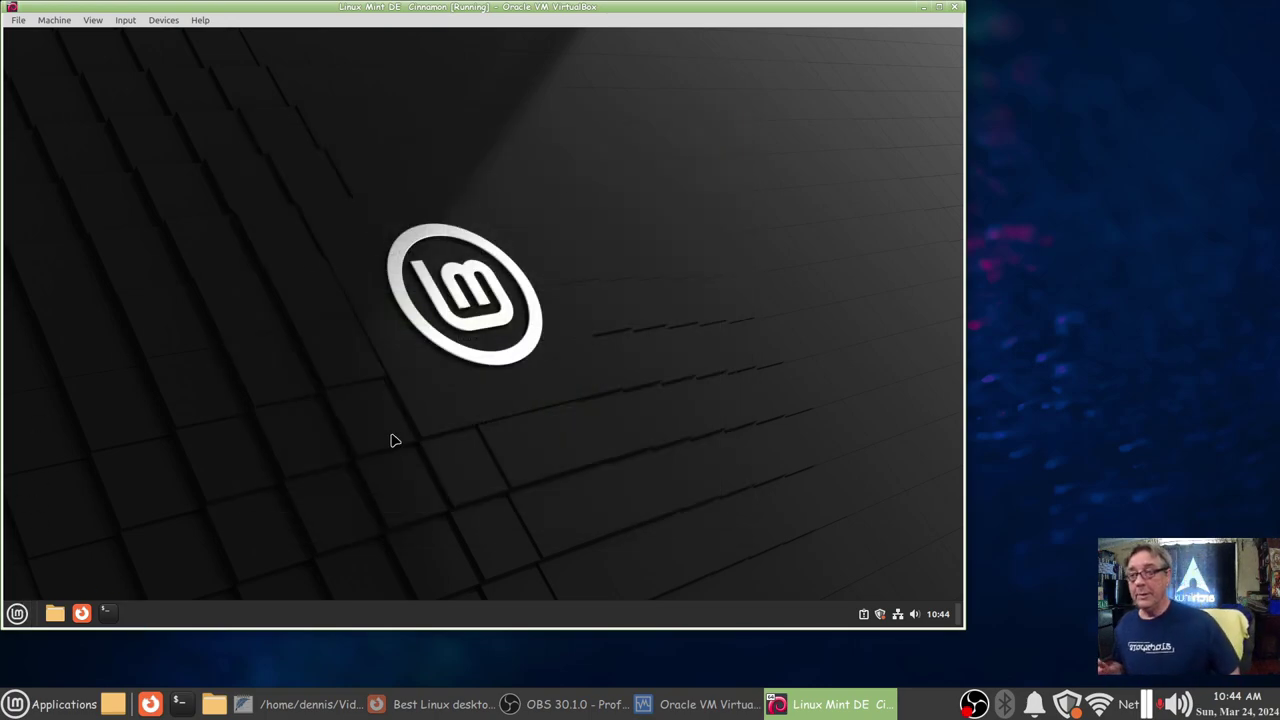
click(879, 616)
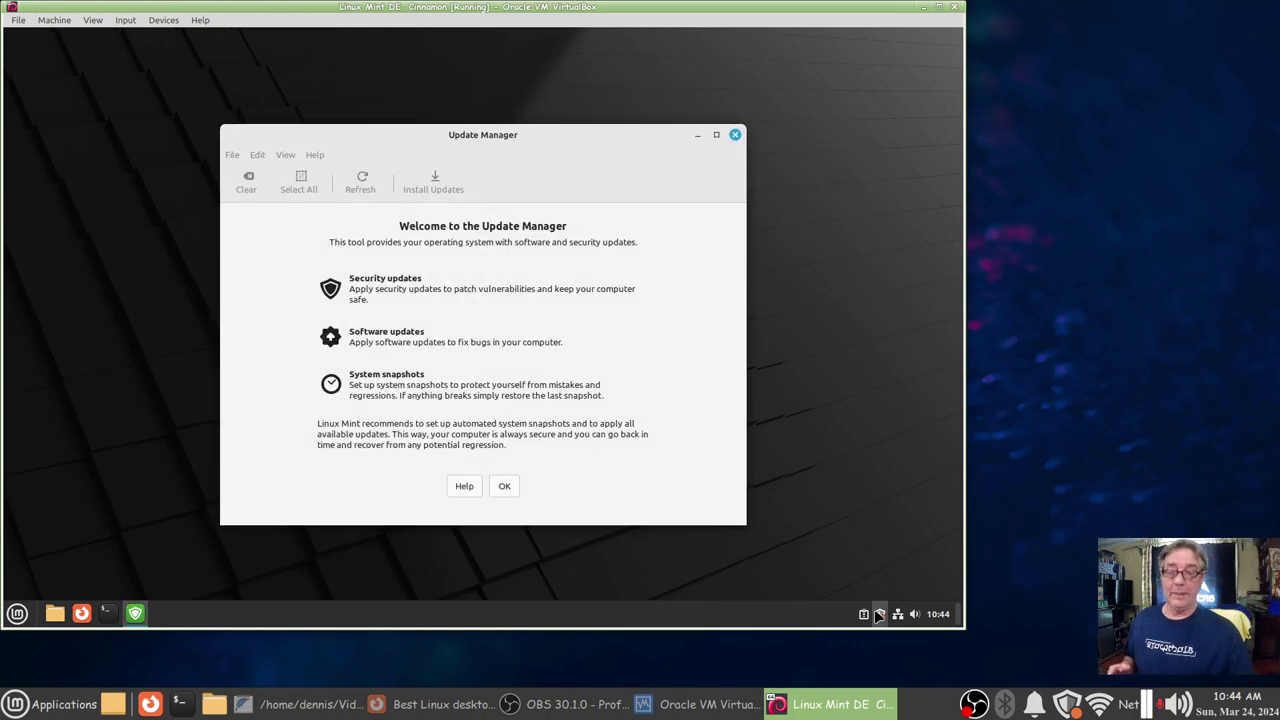
click(735, 134)
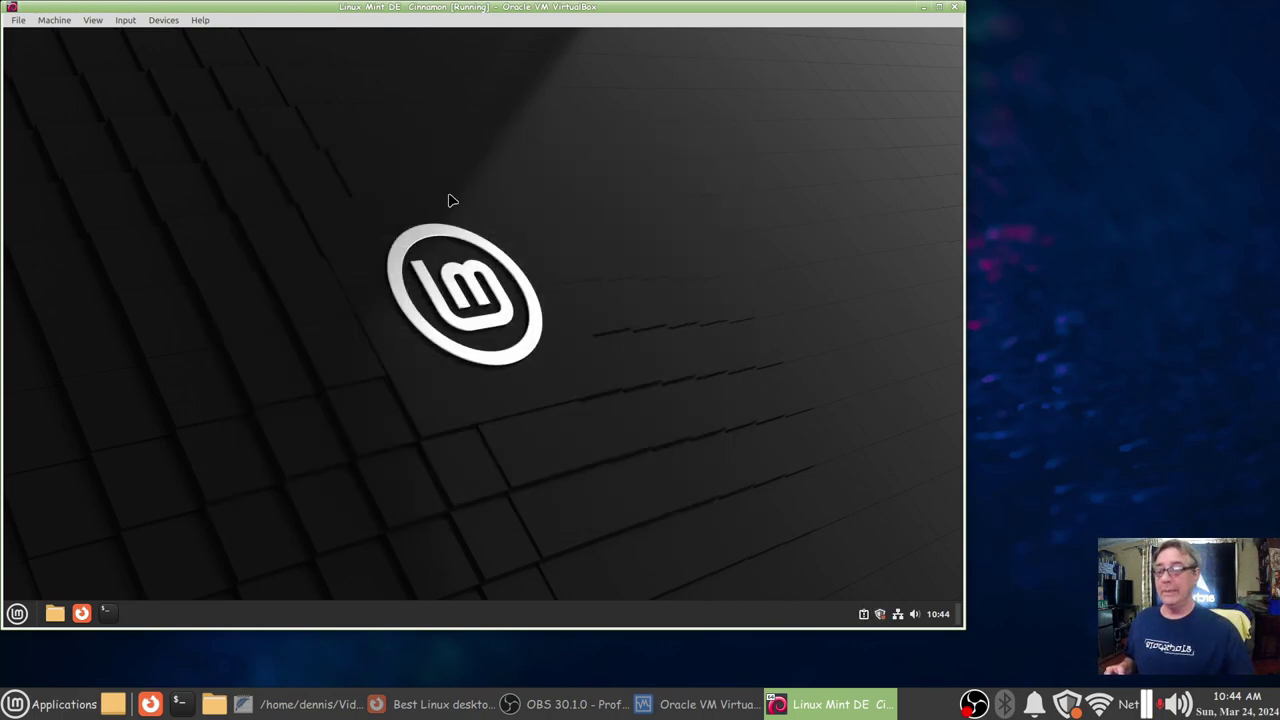
- Reopen the Welcome Screen through an application search and launch Update Manager from its First Steps page
click(20, 613)
text(well)
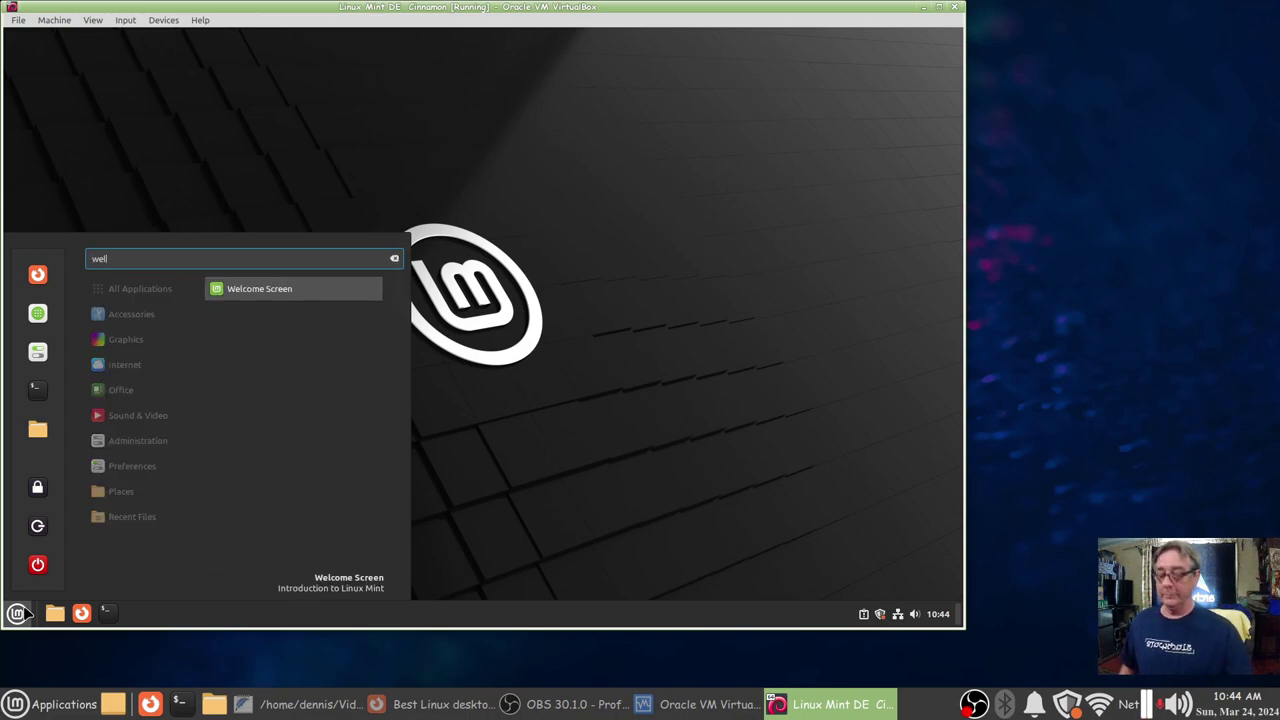
key(Return)
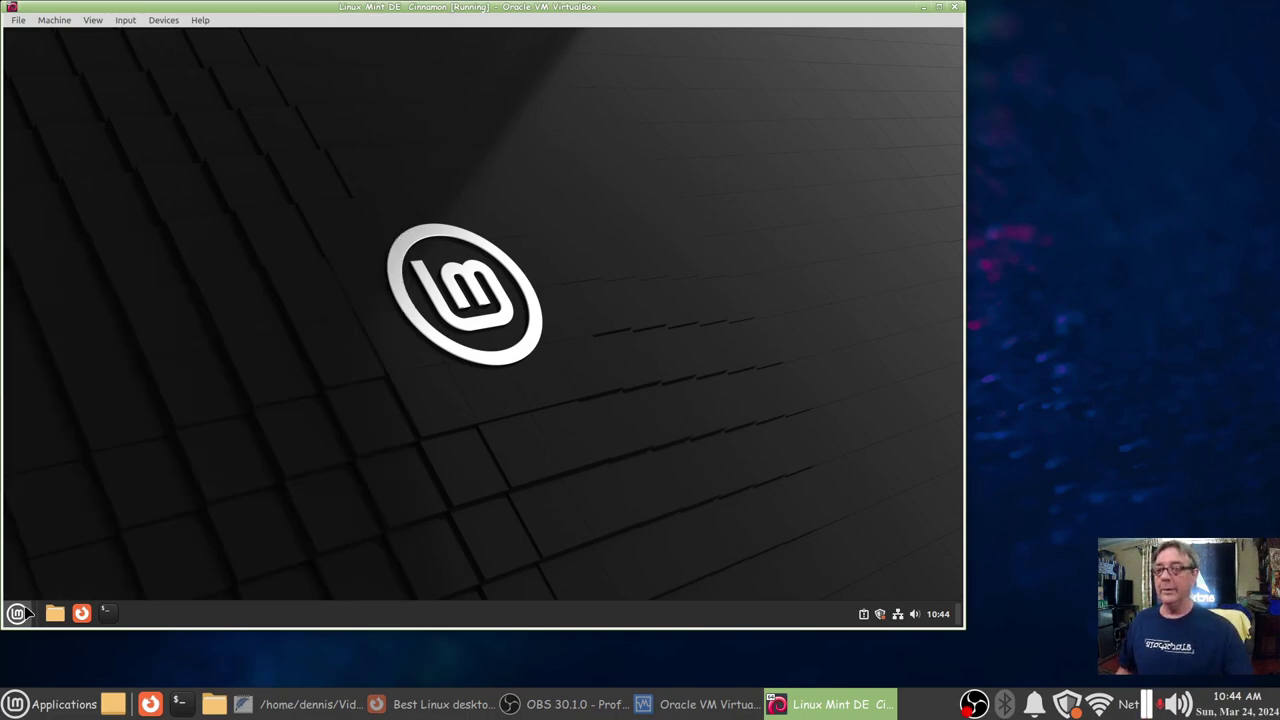
click(264, 195)
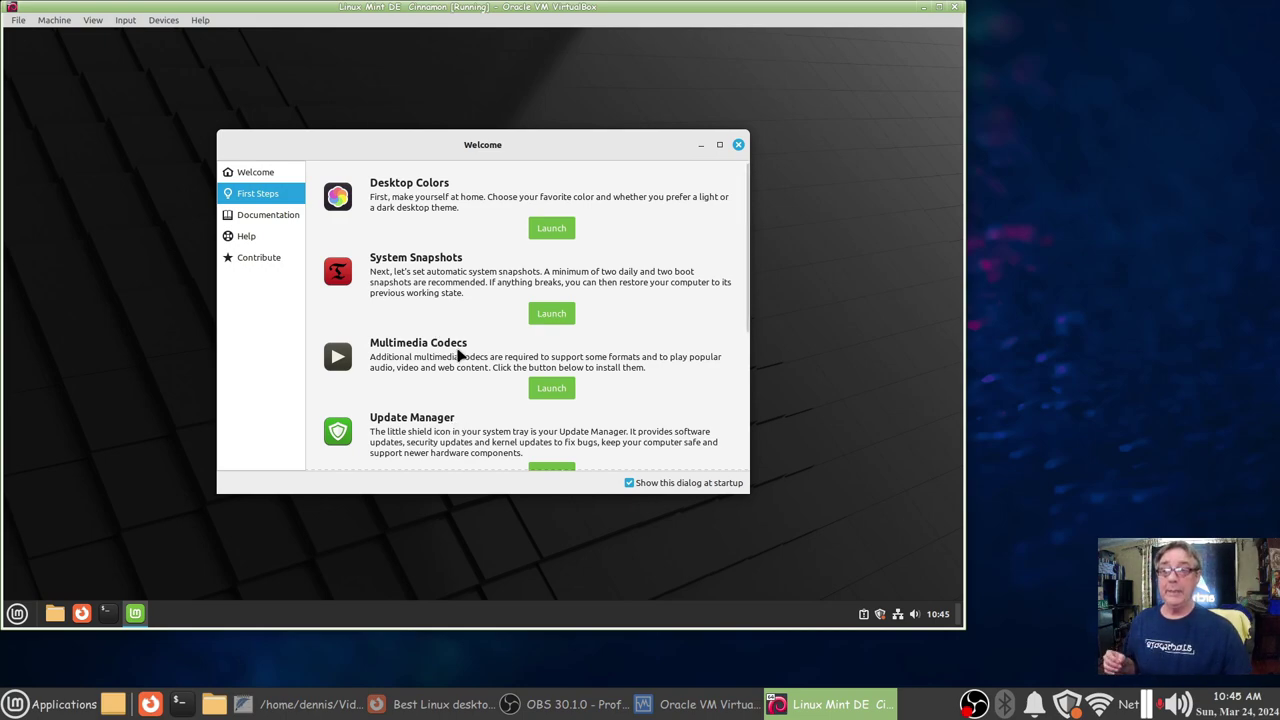
scroll(459, 356, down, 2)
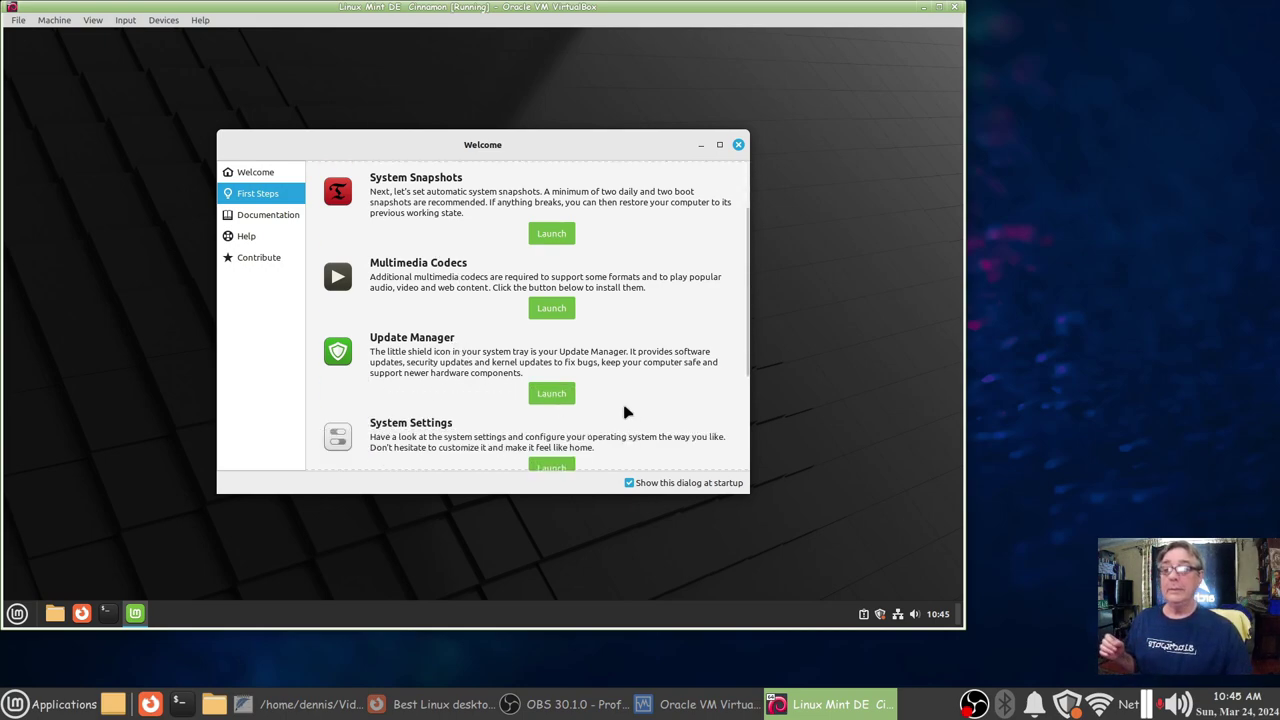
click(559, 395)
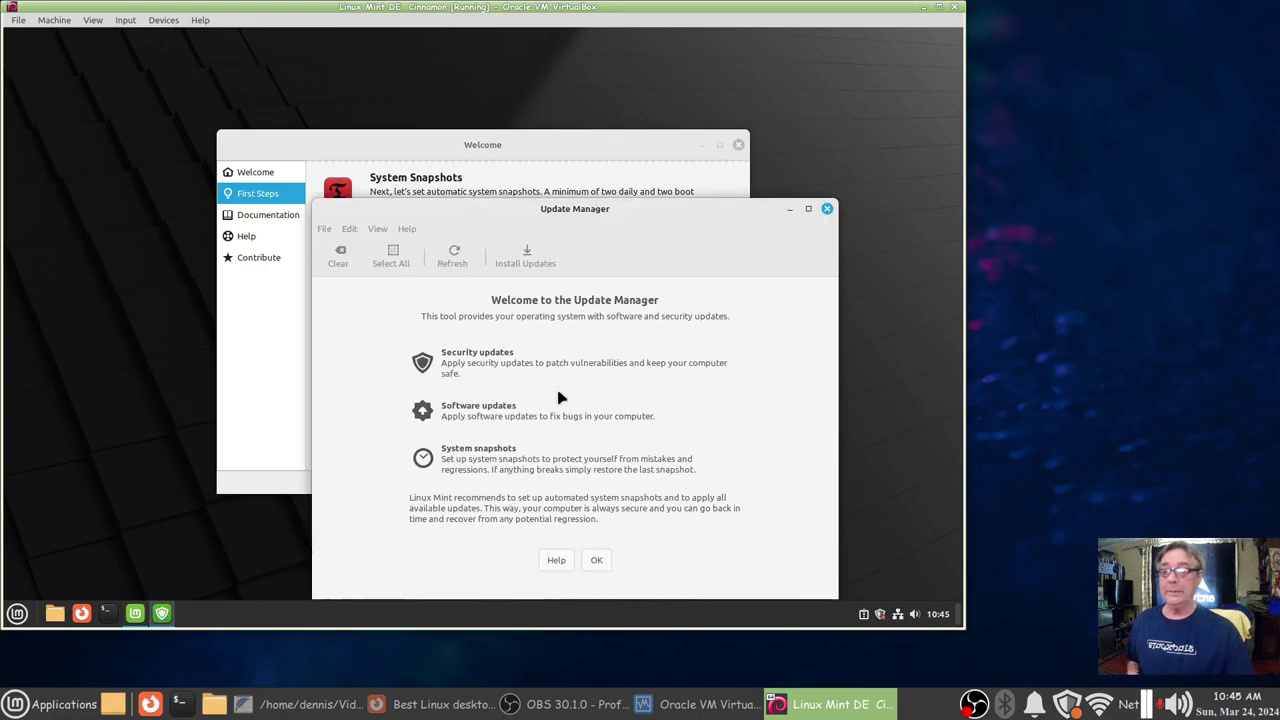
- Move Update Manager fully into view, accept its welcome page, decline the local mirror and refresh the list of updates
drag(588, 218, 511, 125)
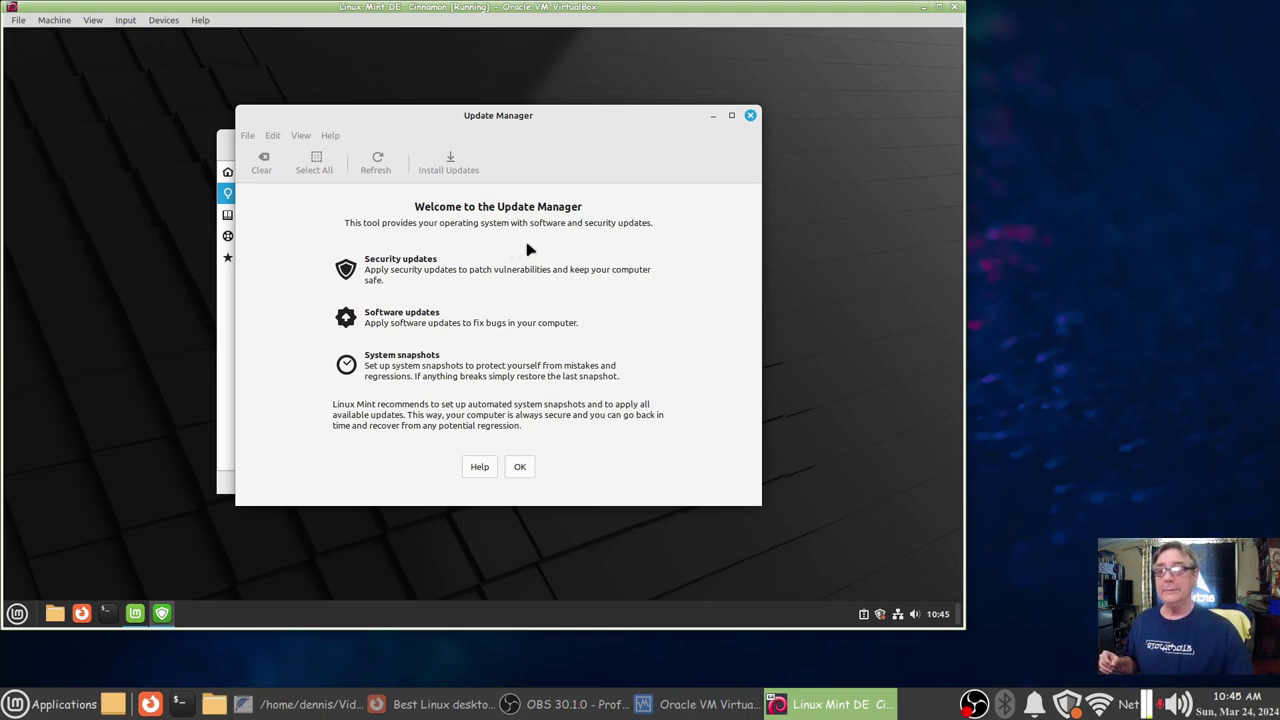
click(516, 469)
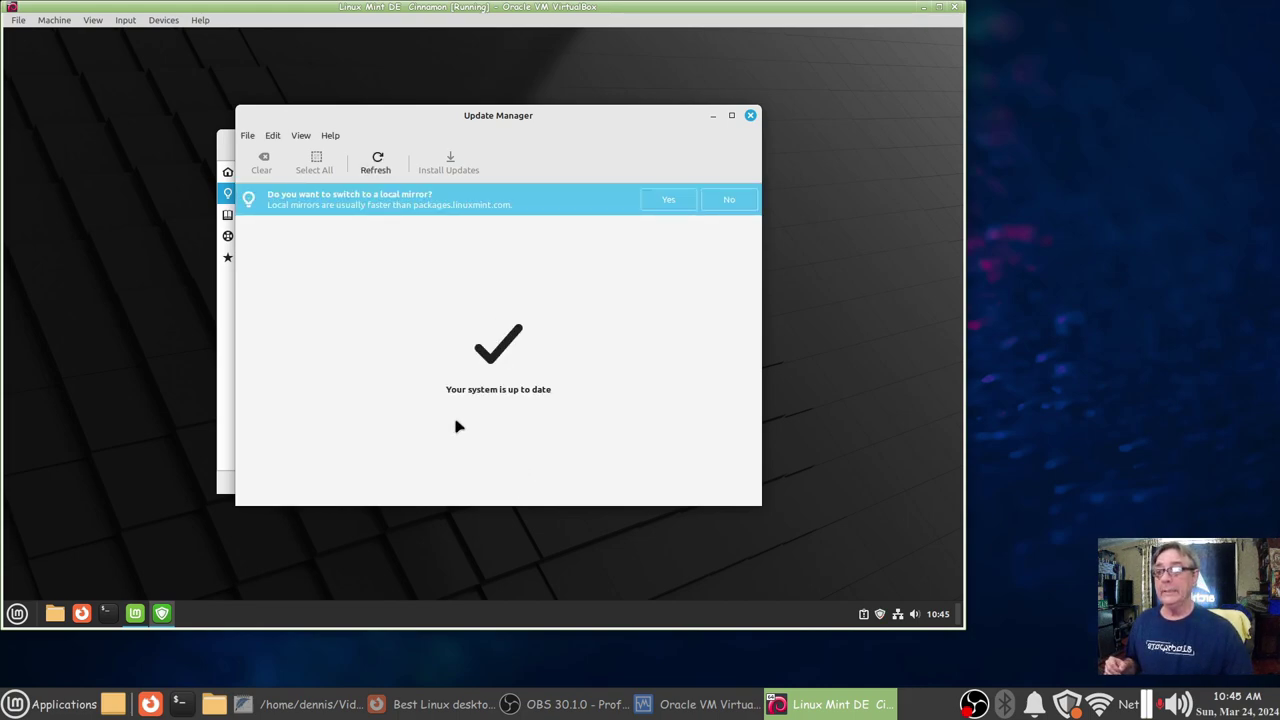
click(730, 203)
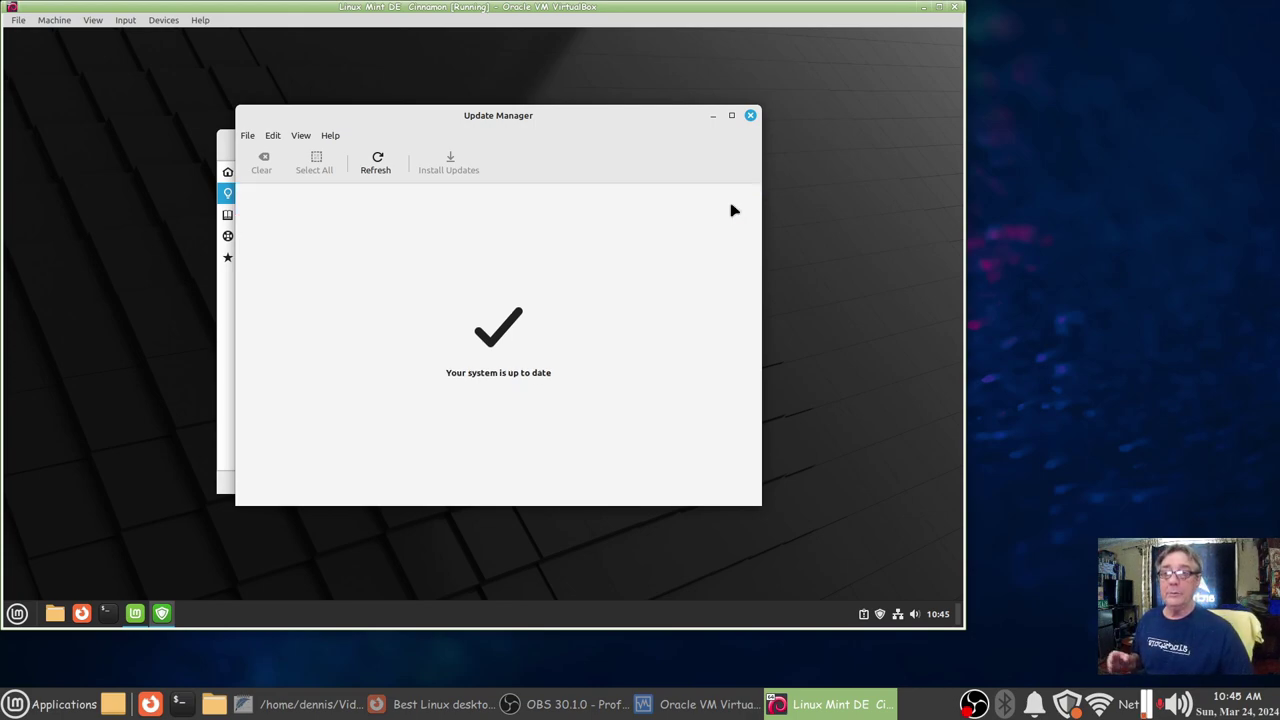
click(376, 163)
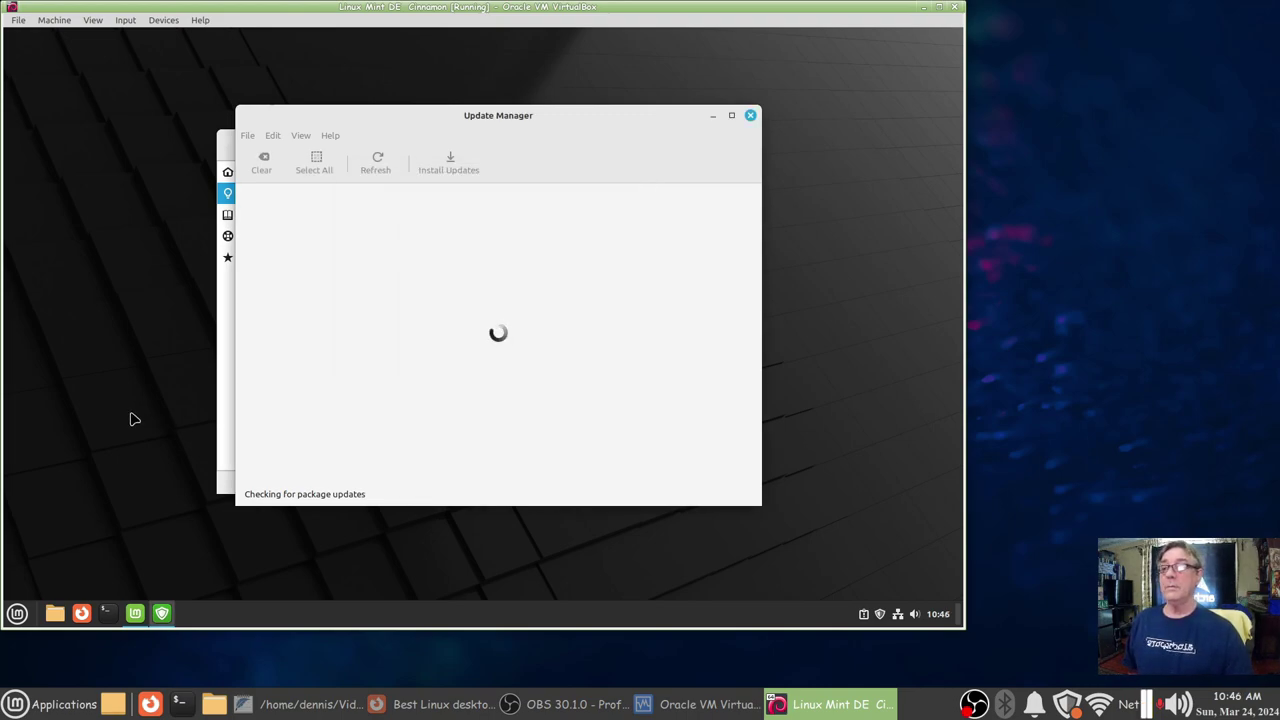
- Search the installed applications for "print" and dismiss the results without opening any of them
click(17, 613)
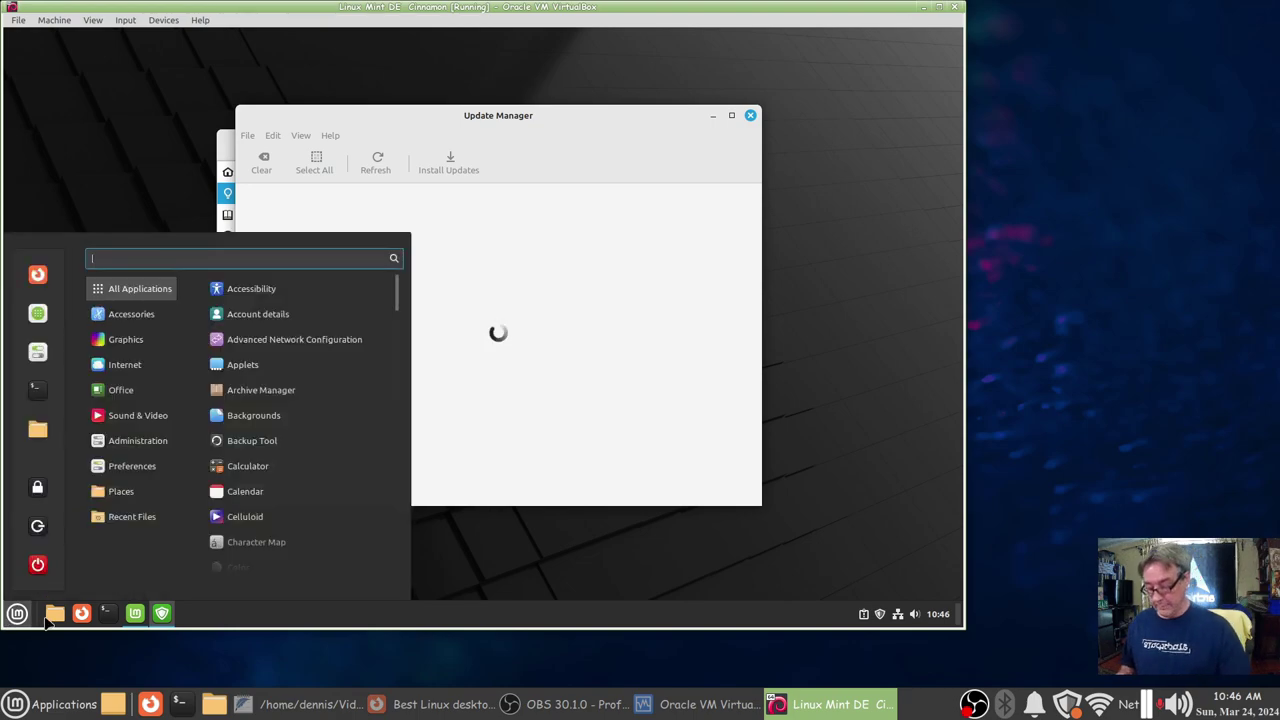
text(print)
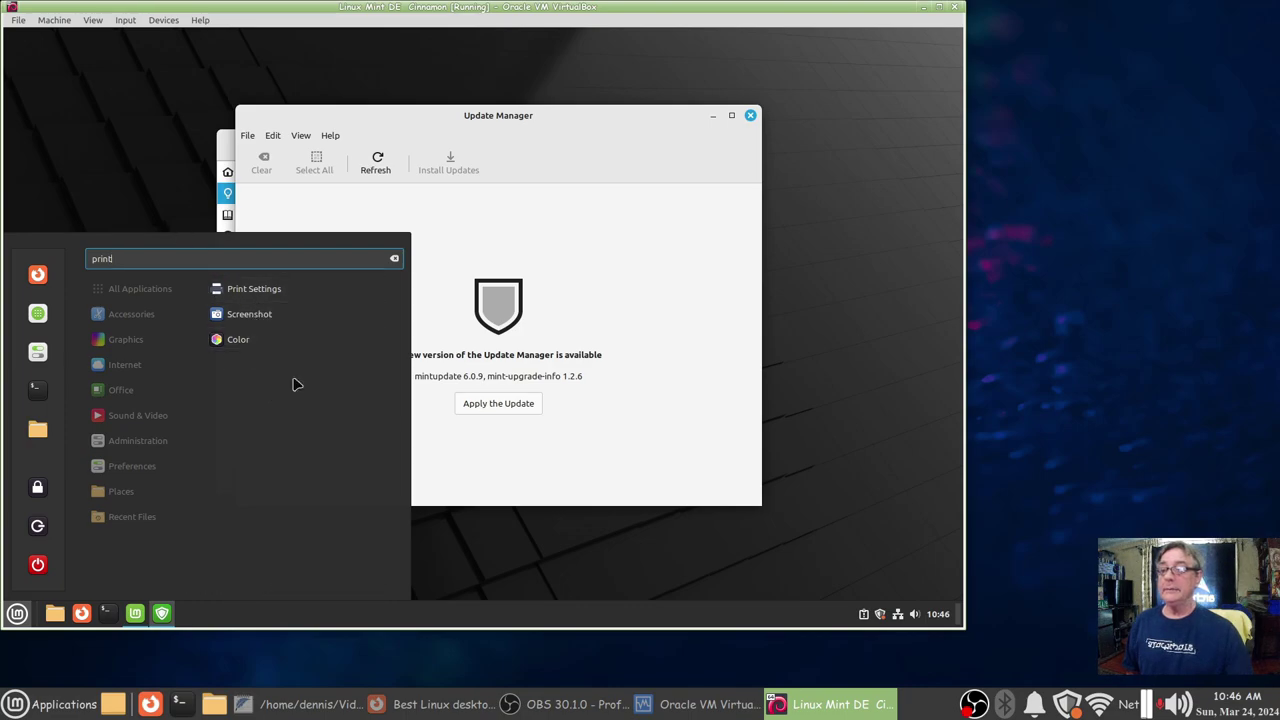
click(470, 522)
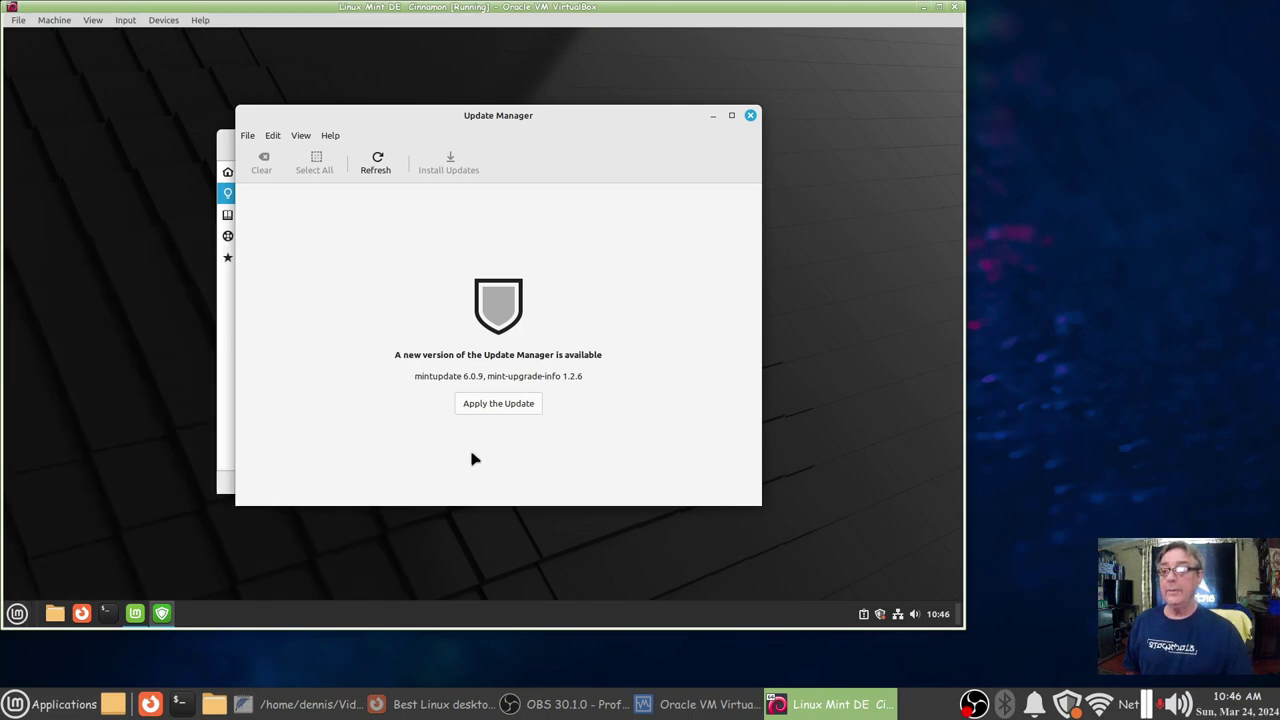
- Apply the new version of Update Manager, authenticating with the account password, and move its reopened window fully into view
click(509, 408)
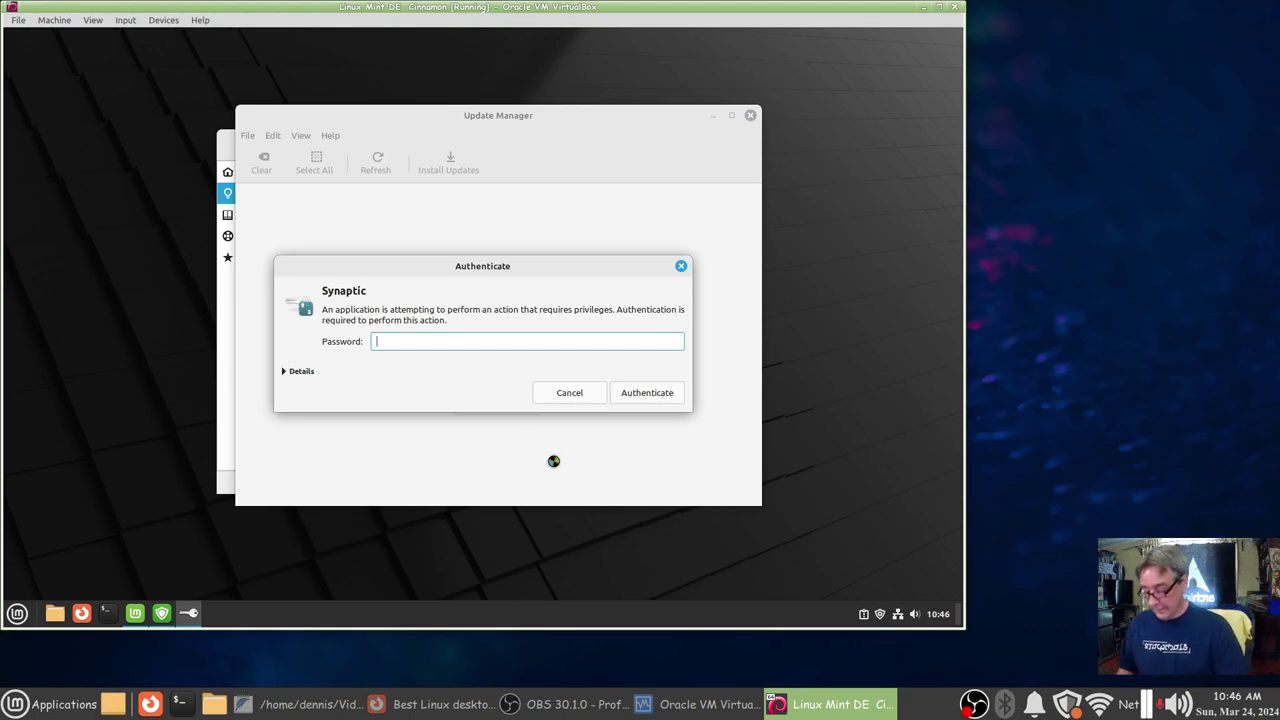
key(Return)
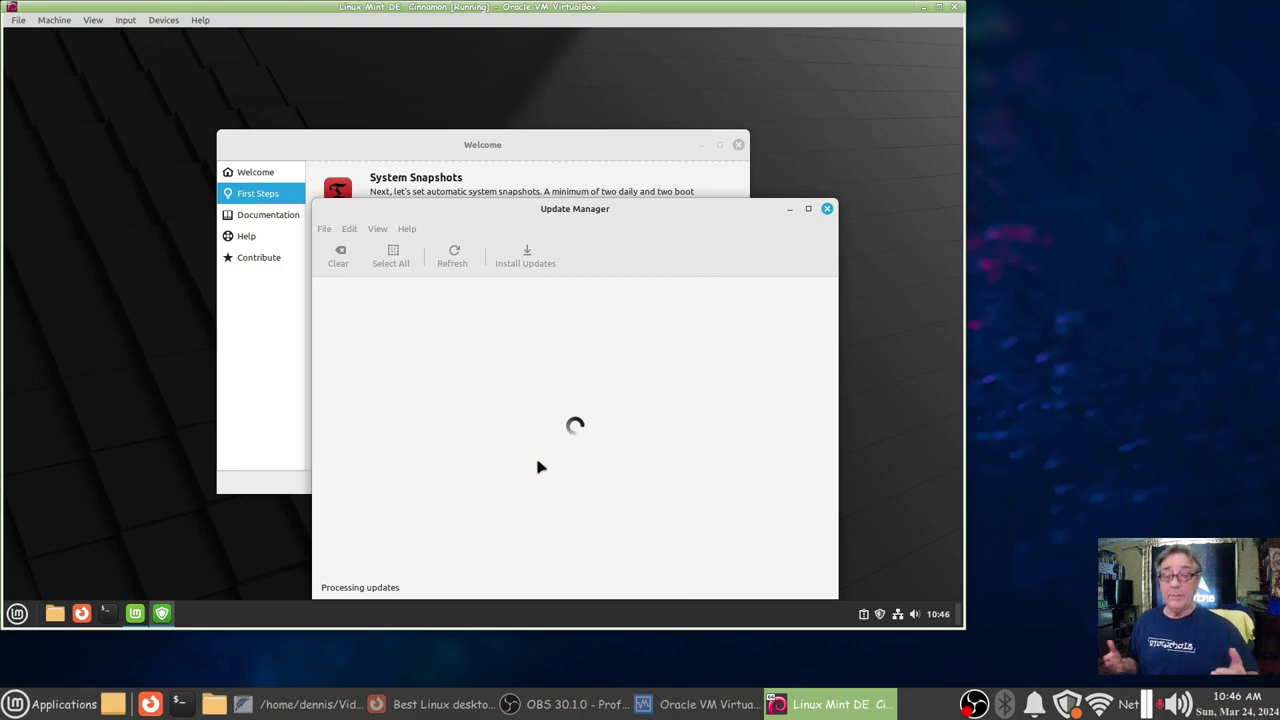
drag(644, 212, 566, 140)
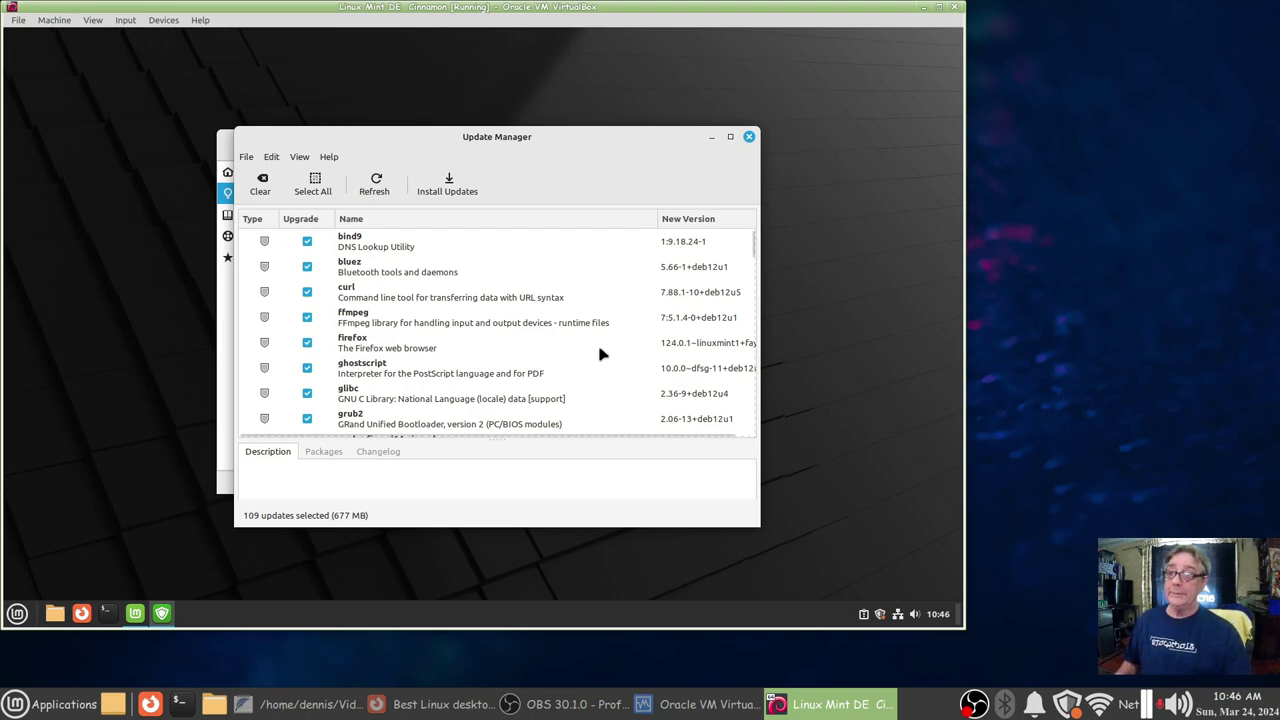
- Look through the list of available package updates and minimize the virtual machine's window
scroll(601, 353, down, 5)
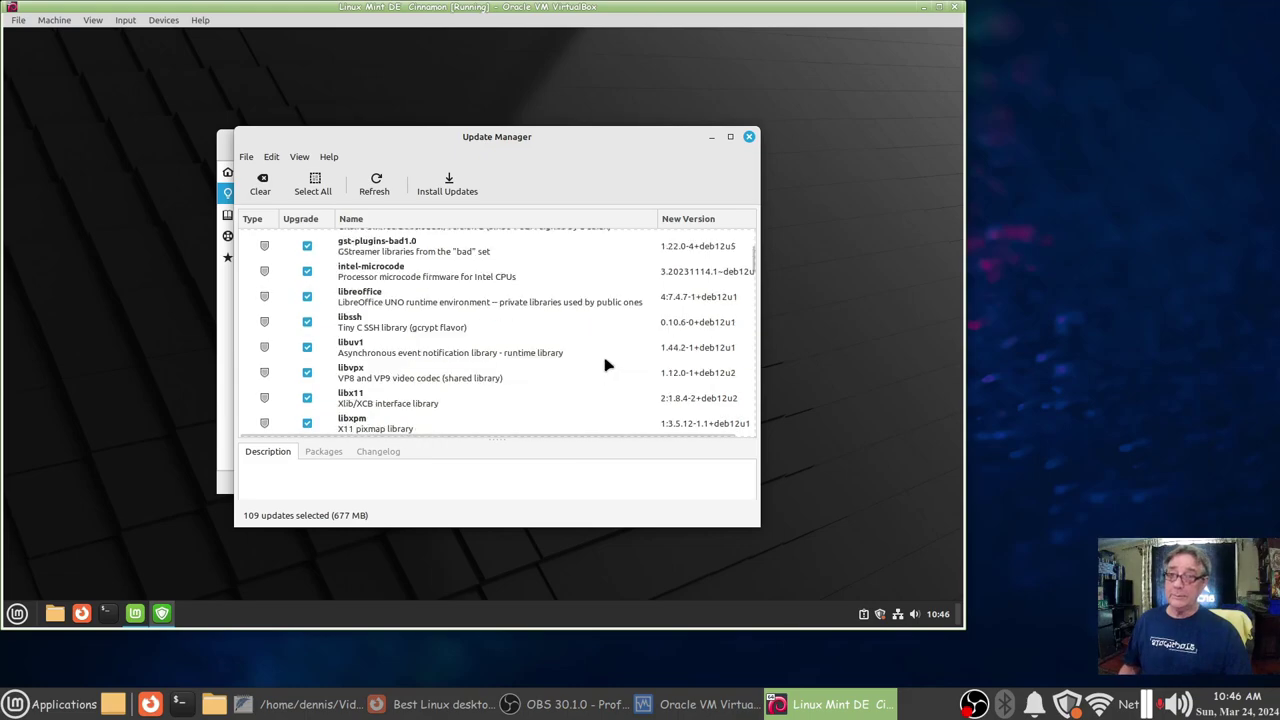
scroll(606, 371, up, 5)
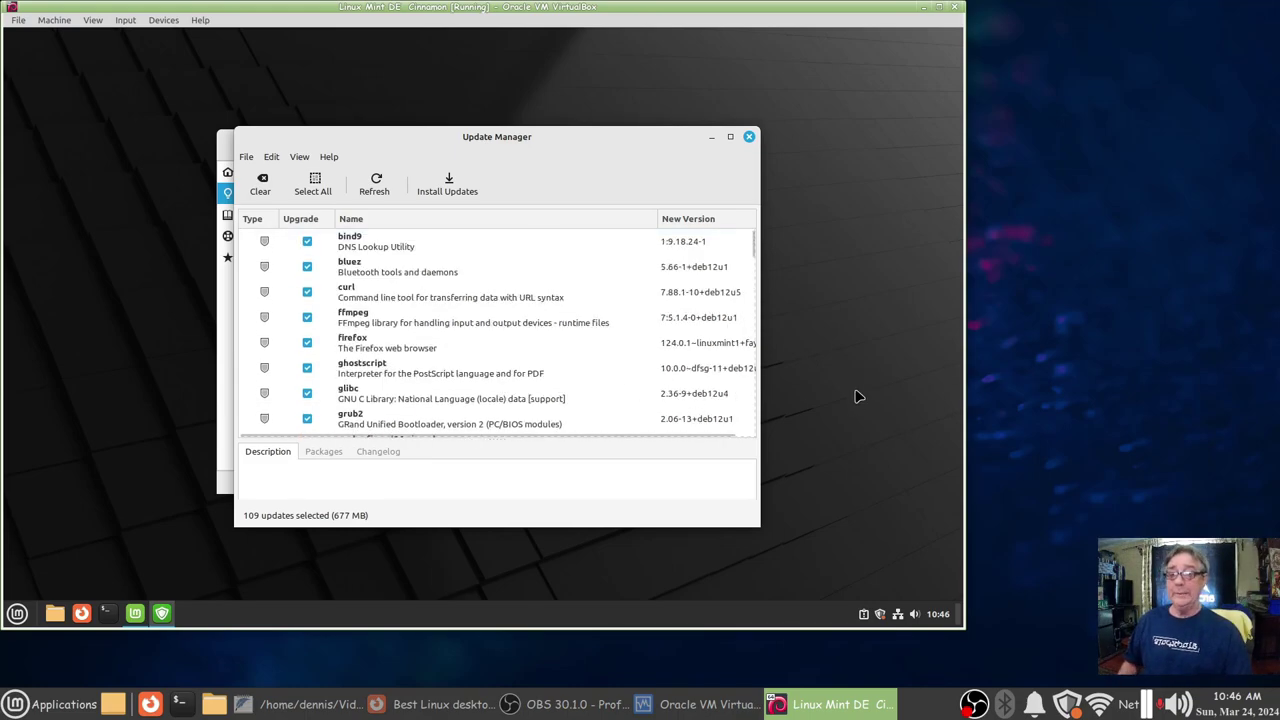
click(924, 8)
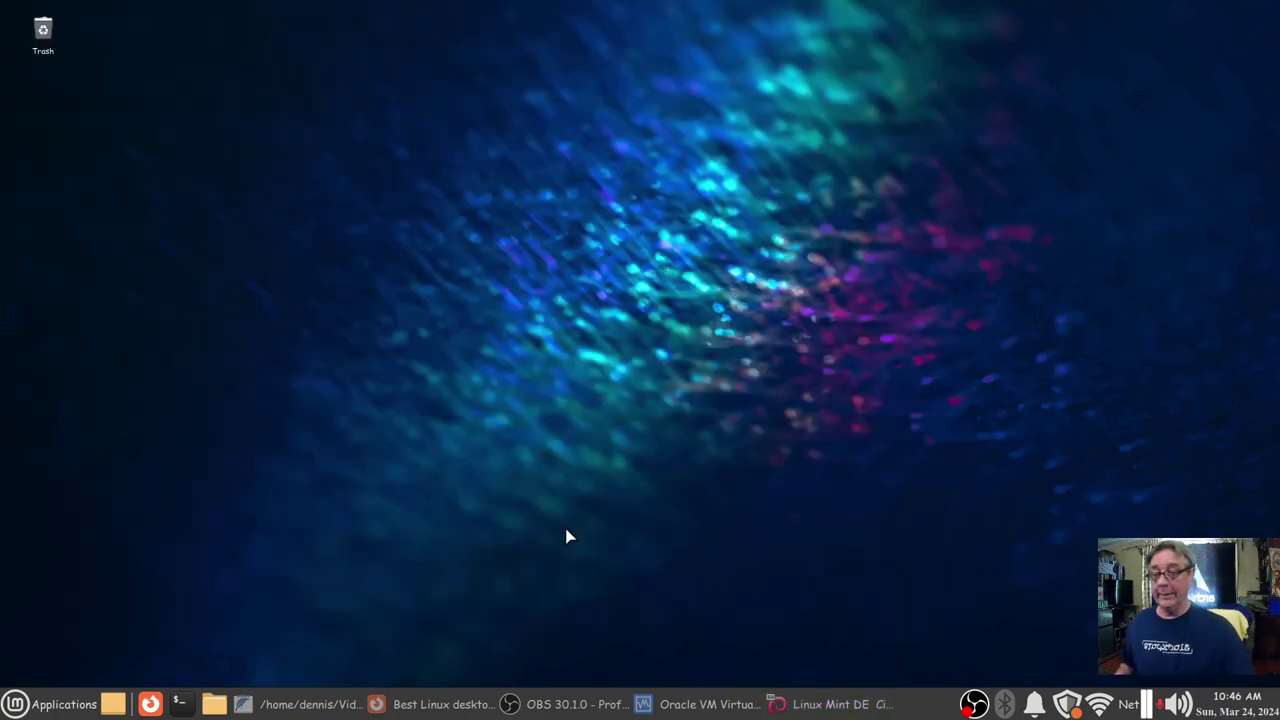